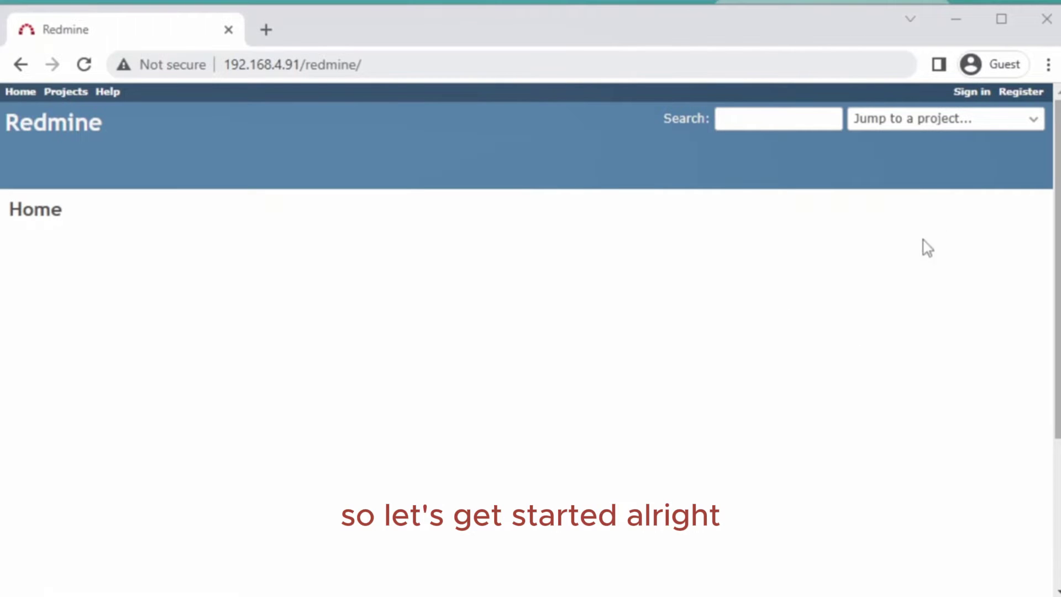
- Sign in to Redmine with the admin account and its password
{"action": "left_click", "coordinate": [972, 93]}
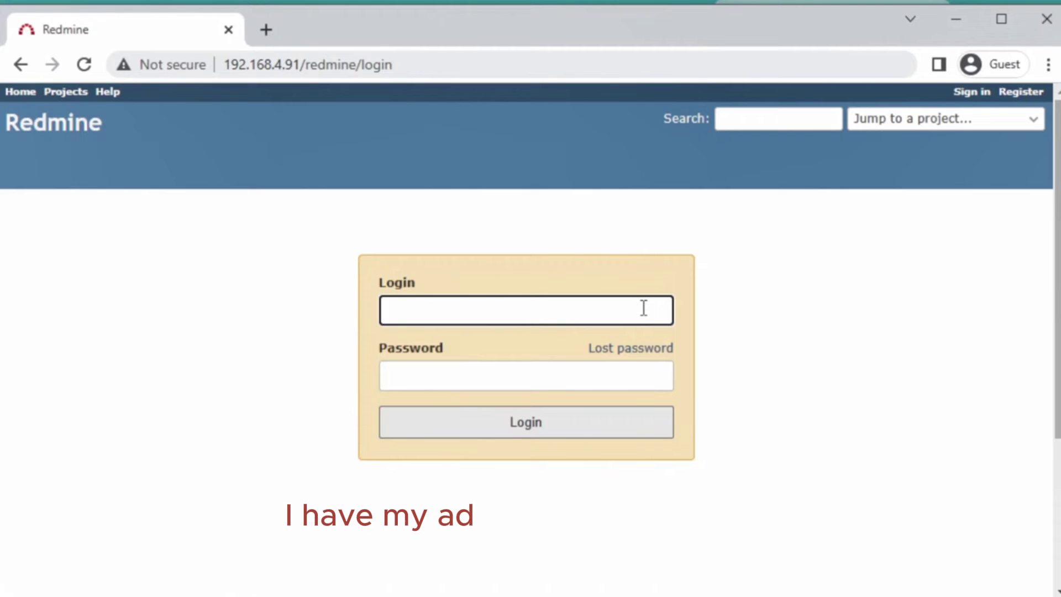
{"action": "type", "text": "admin"}
{"action": "key", "text": "Tab"}
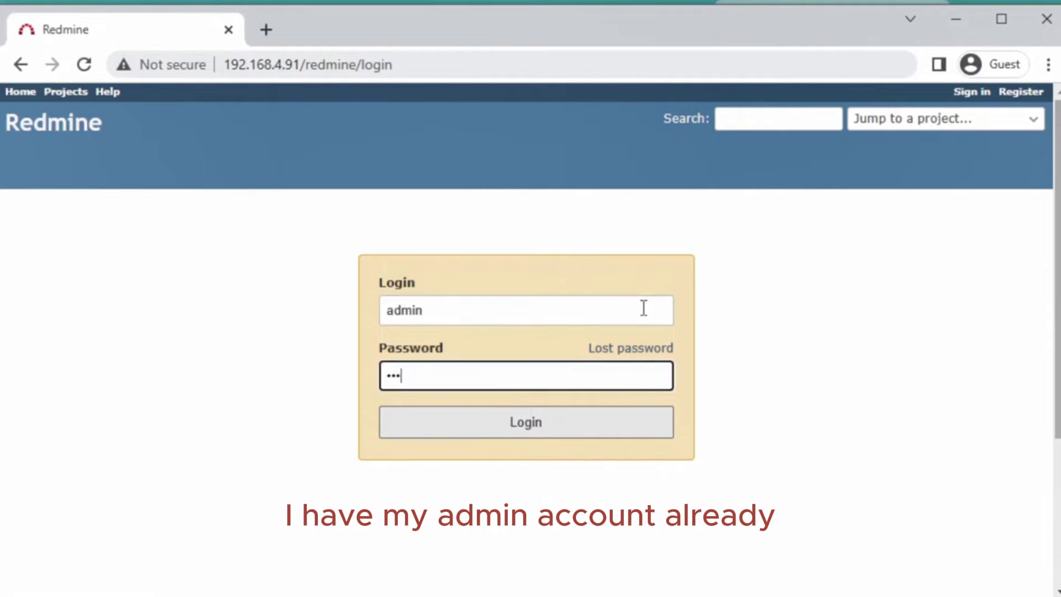
{"action": "key", "text": "Return"}
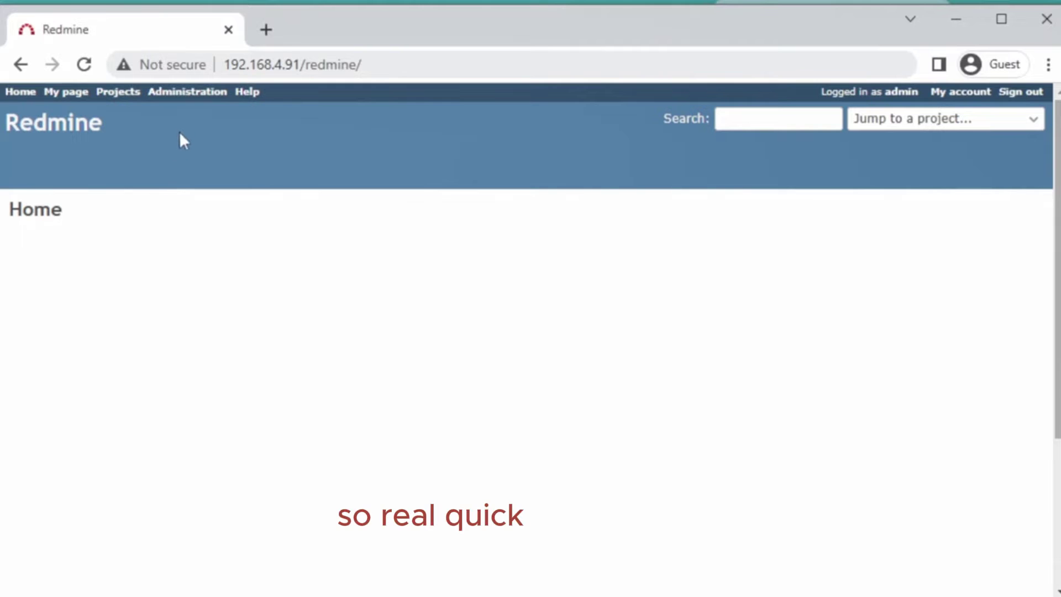
- Check Administration's user list, then go to the Projects list showing Apex Solutions First Team Project
{"action": "left_click", "coordinate": [187, 93]}
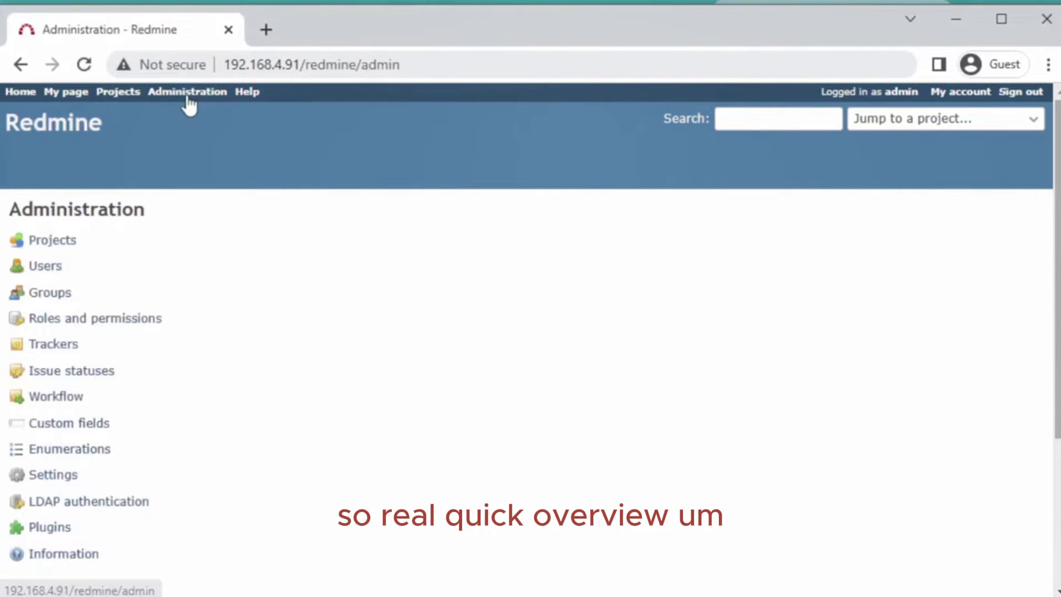
{"action": "left_click", "coordinate": [46, 268]}
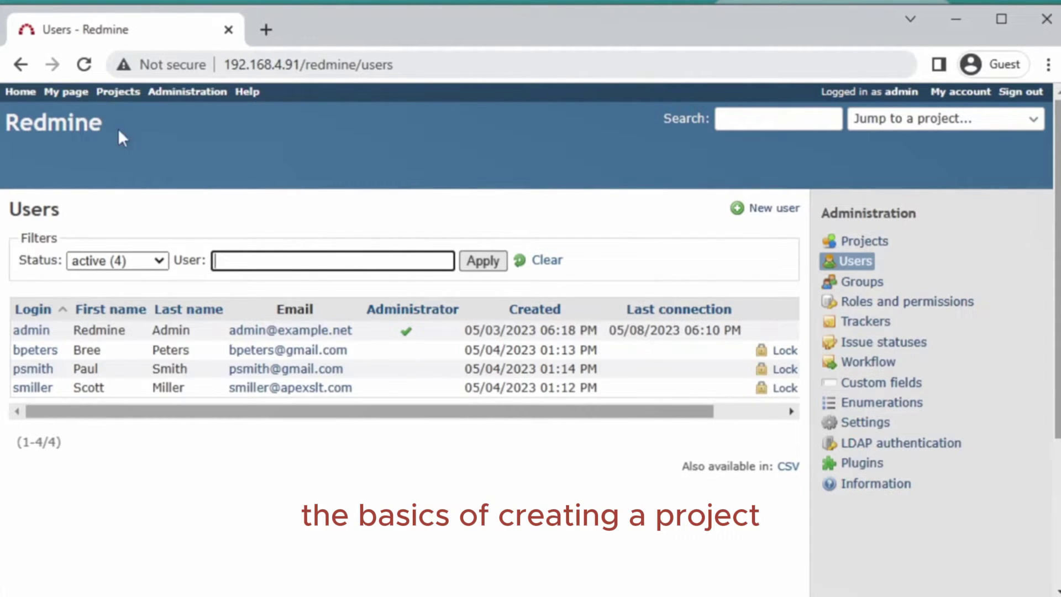
{"action": "left_click", "coordinate": [106, 97]}
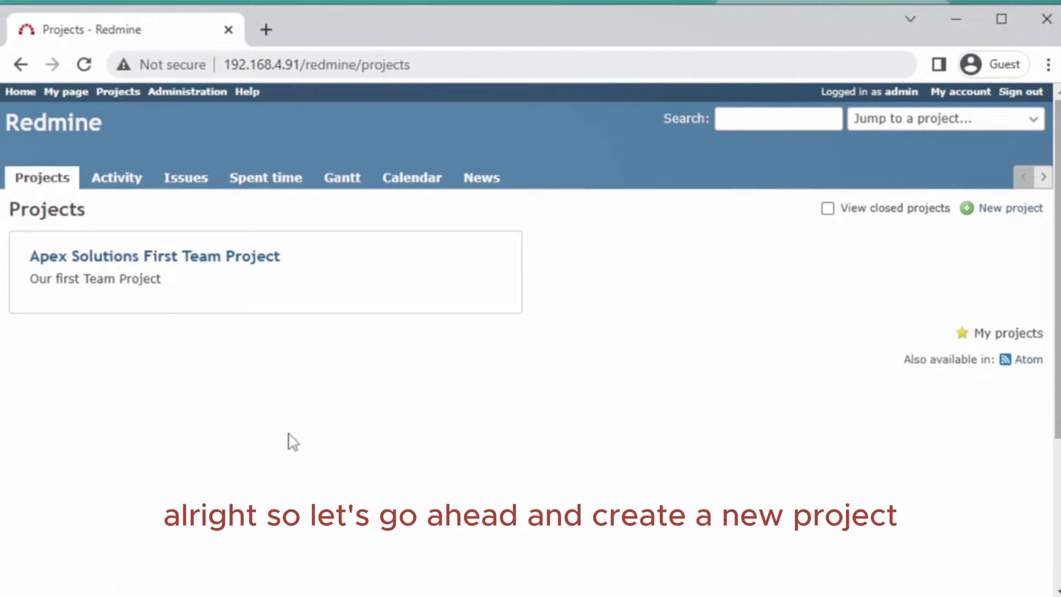
- Start a new project named 'Creating a Redmine Youtube Video'
{"action": "left_click", "coordinate": [1016, 210]}
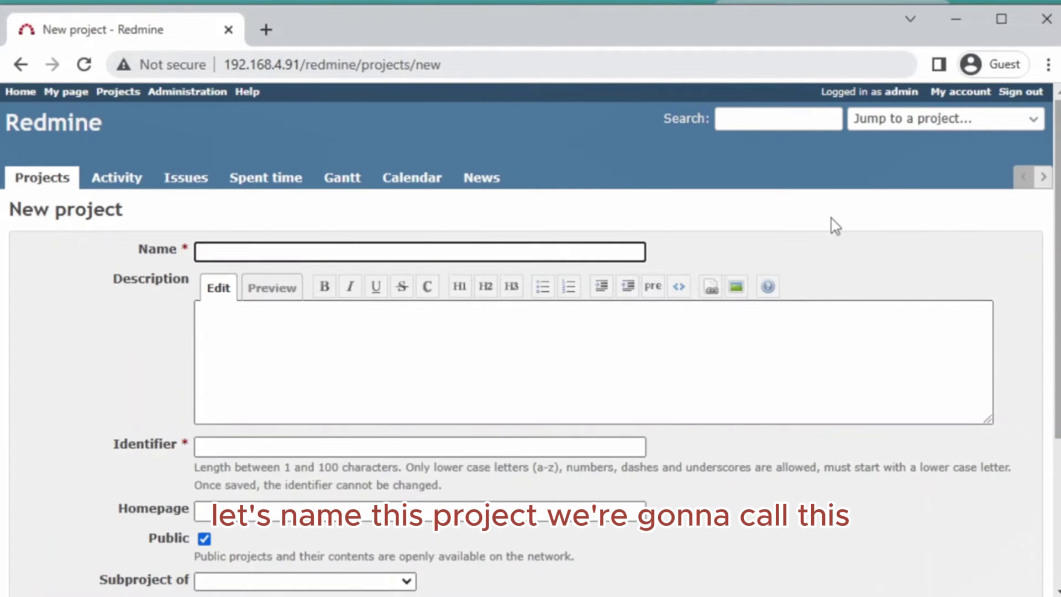
{"action": "type", "text": "reating"}
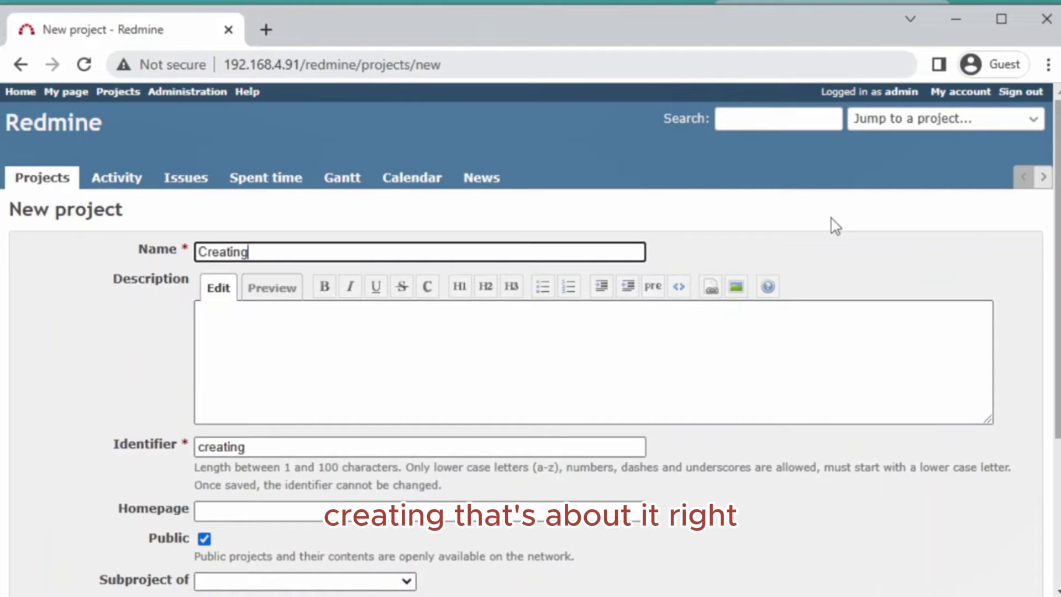
{"action": "key", "text": "BackSpace"}
{"action": "key", "text": "BackSpace"}
{"action": "key", "text": "BackSpace"}
{"action": "key", "text": "BackSpace"}
{"action": "key", "text": "BackSpace"}
{"action": "key", "text": "BackSpace"}
{"action": "key", "text": "BackSpace"}
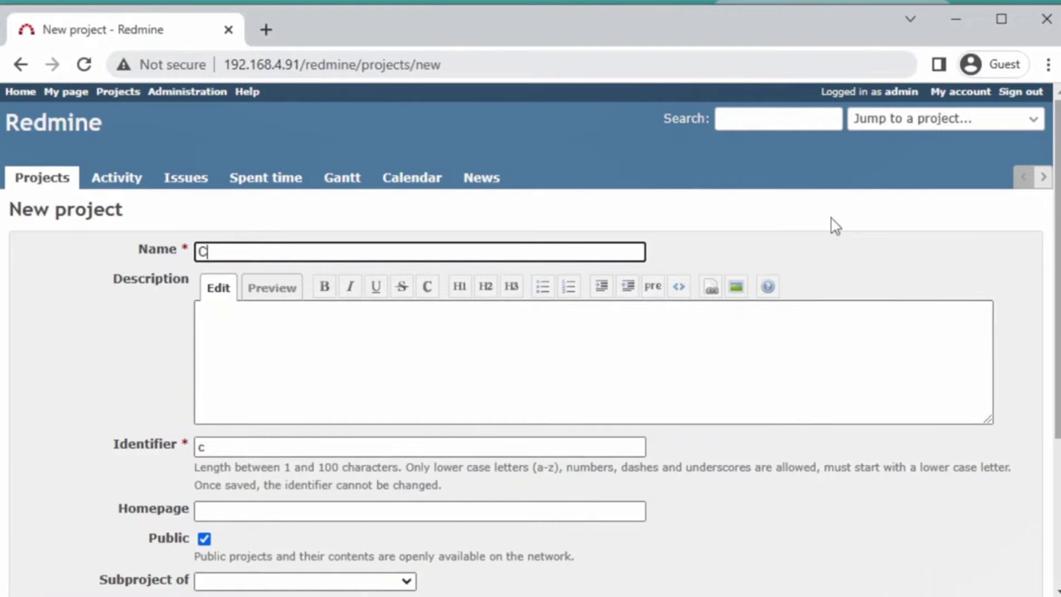
{"action": "type", "text": "reating a "}
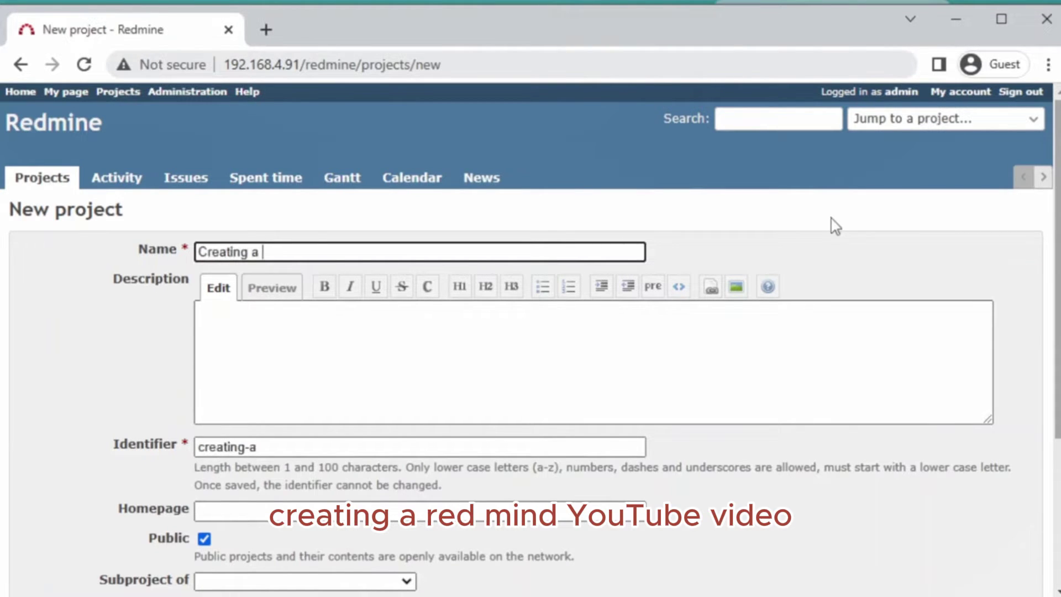
{"action": "type", "text": "Redmine Y"}
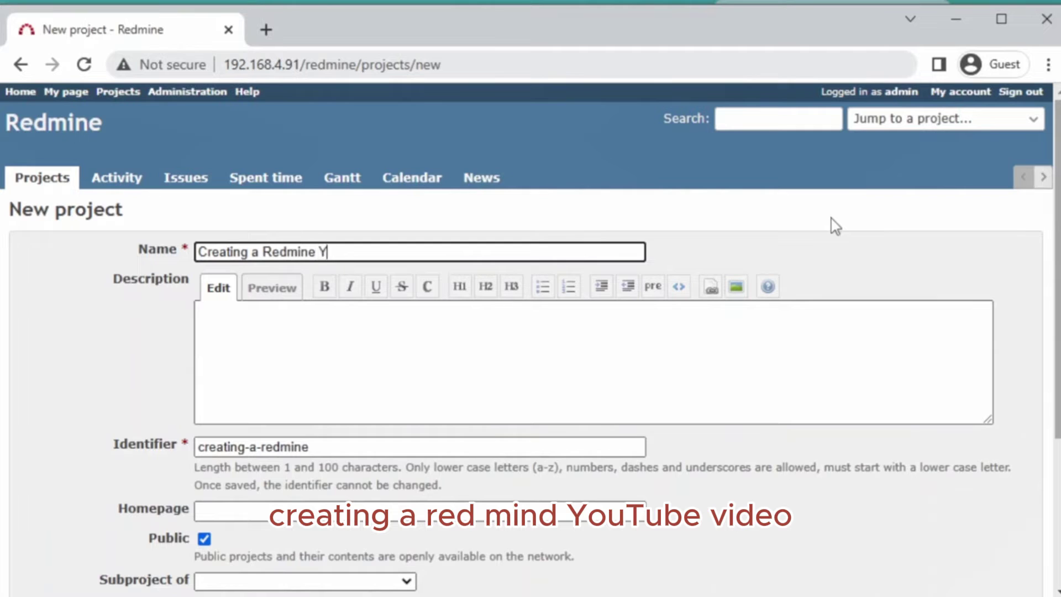
{"action": "type", "text": "outbe Vid"}
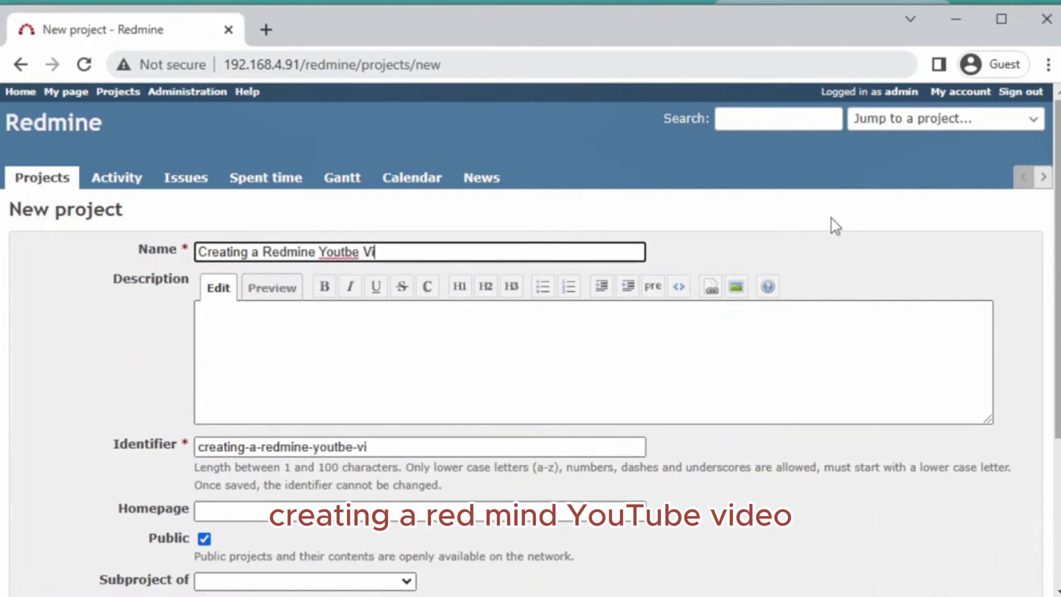
{"action": "key", "text": "BackSpace"}
{"action": "key", "text": "BackSpace"}
{"action": "key", "text": "BackSpace"}
{"action": "key", "text": "BackSpace"}
{"action": "key", "text": "BackSpace"}
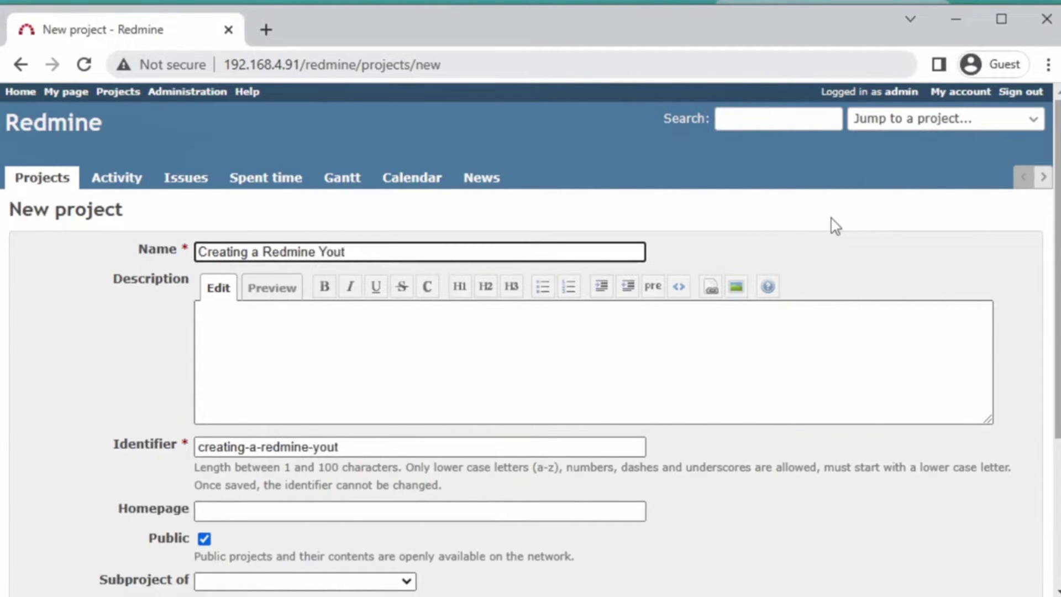
{"action": "type", "text": "ube Video"}
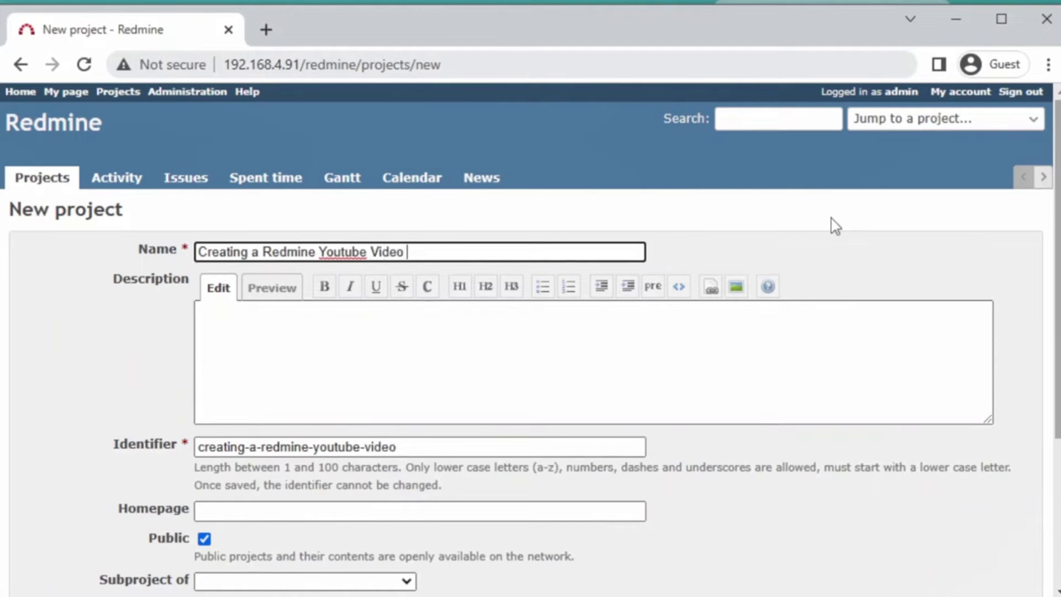
- Enter the description 'Making a Redmine Video for our Channel'
{"action": "left_click", "coordinate": [320, 353]}
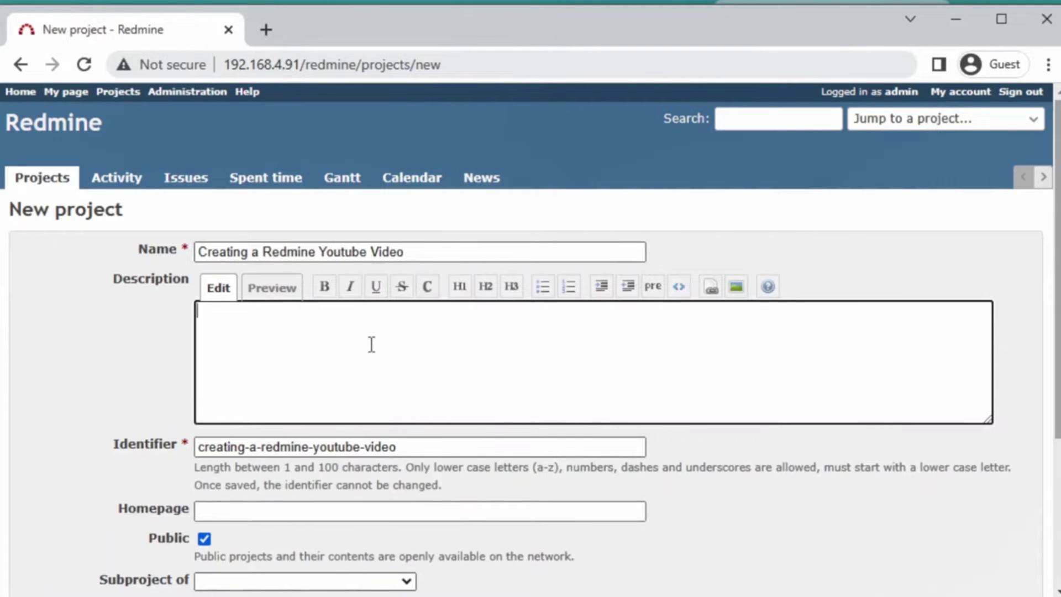
{"action": "type", "text": "Making a "}
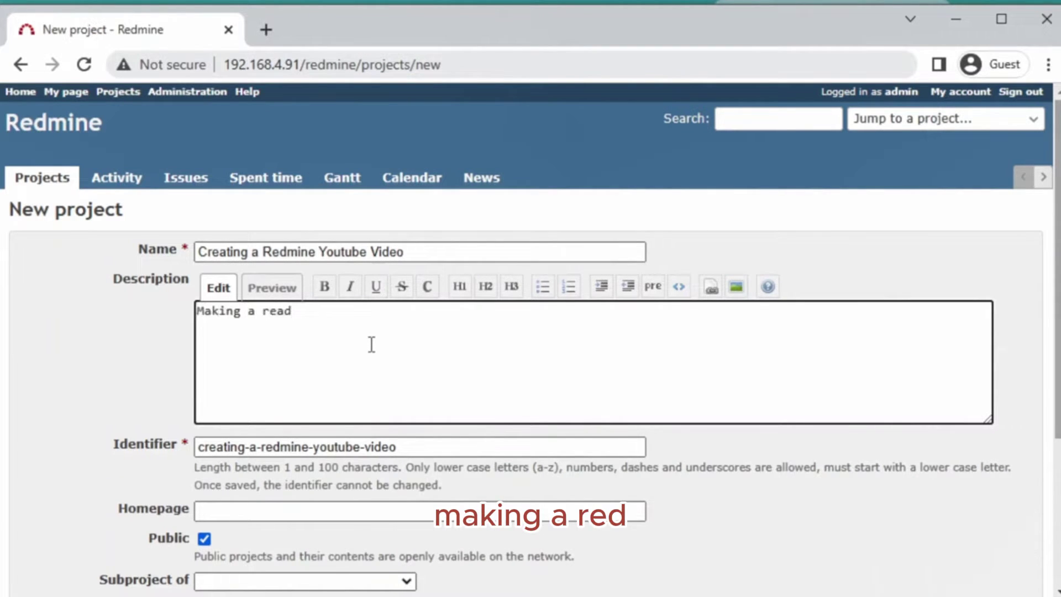
{"action": "type", "text": "read"}
{"action": "key", "text": "BackSpace"}
{"action": "key", "text": "BackSpace"}
{"action": "type", "text": "d"}
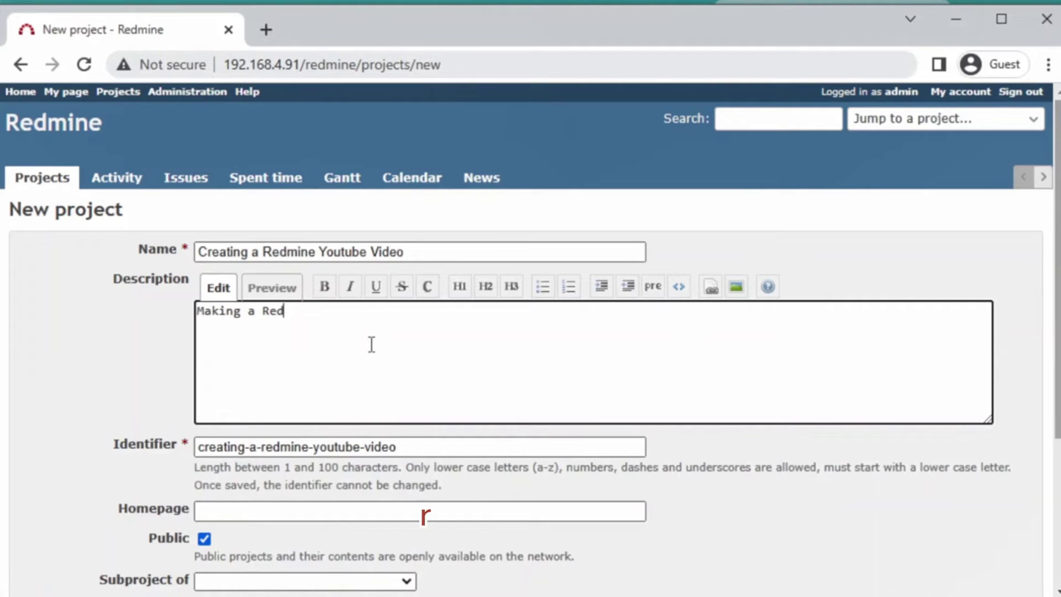
{"action": "type", "text": "mine"}
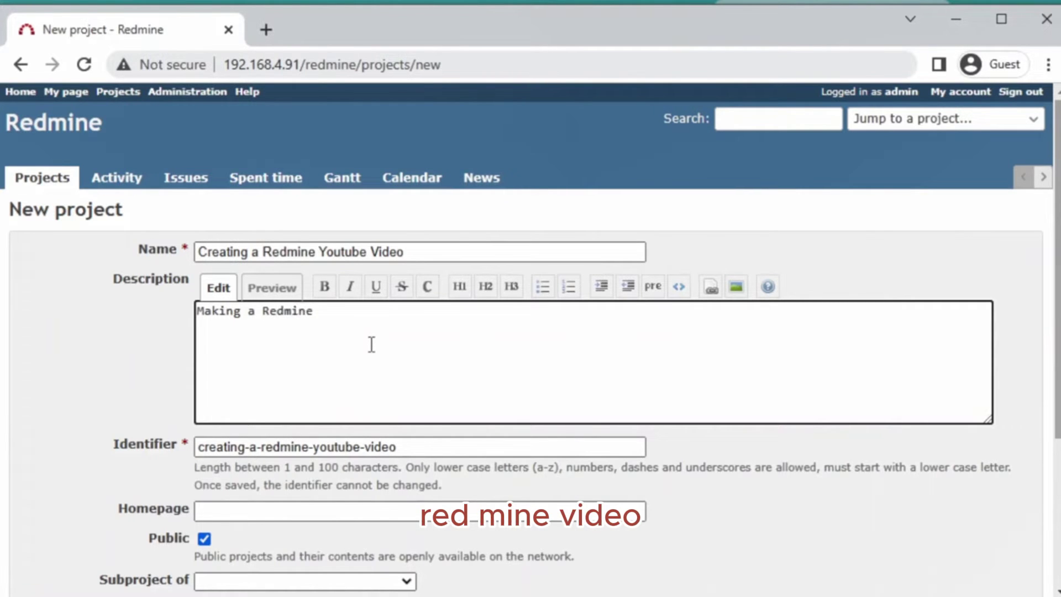
{"action": "type", "text": " Vd"}
{"action": "key", "text": "BackSpace"}
{"action": "type", "text": "i"}
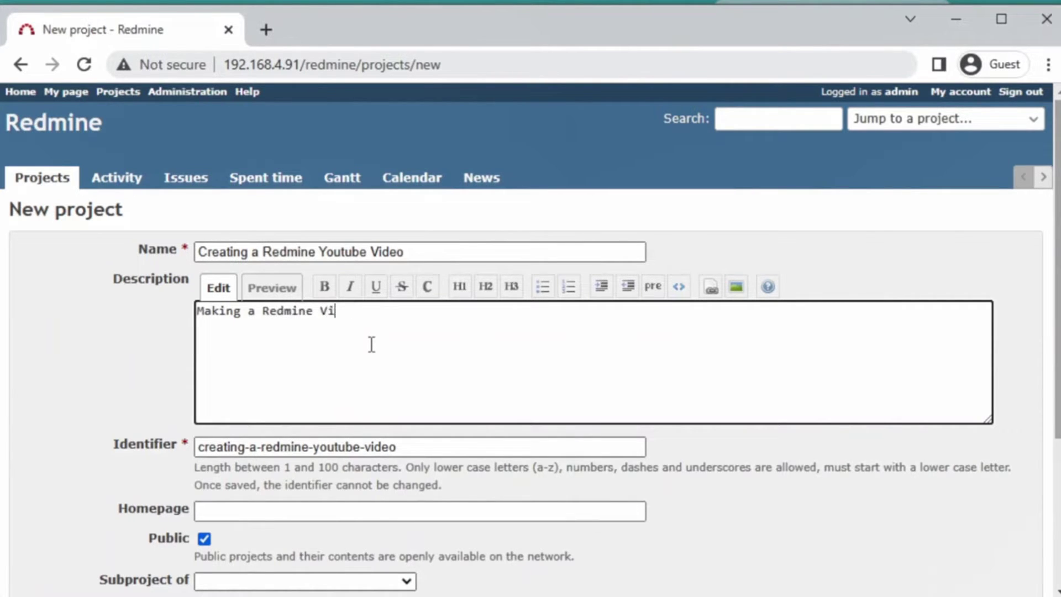
{"action": "type", "text": "deo for our C"}
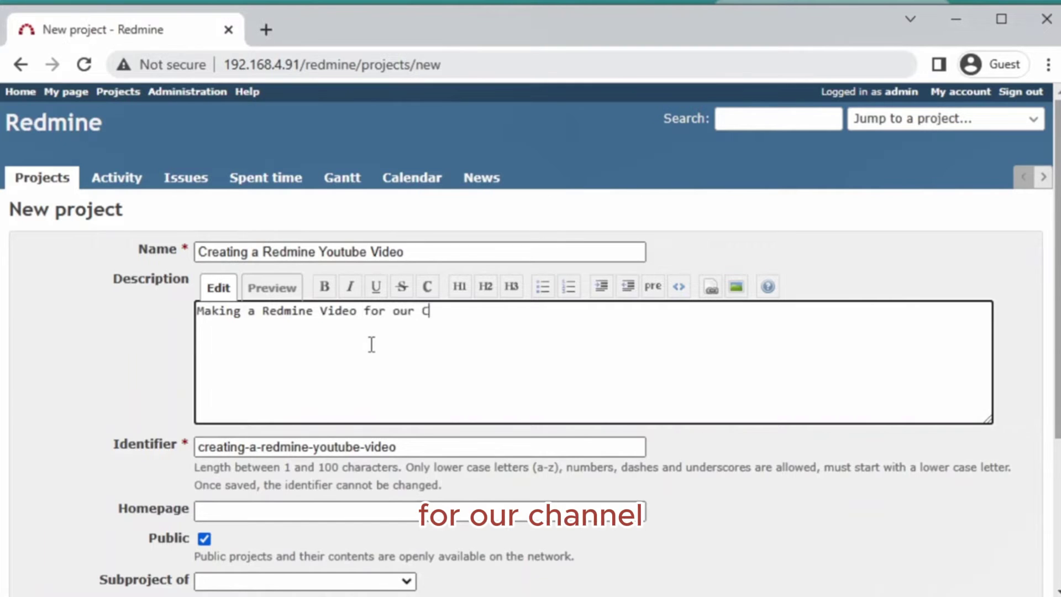
{"action": "type", "text": "hanngel"}
{"action": "key", "text": "BackSpace"}
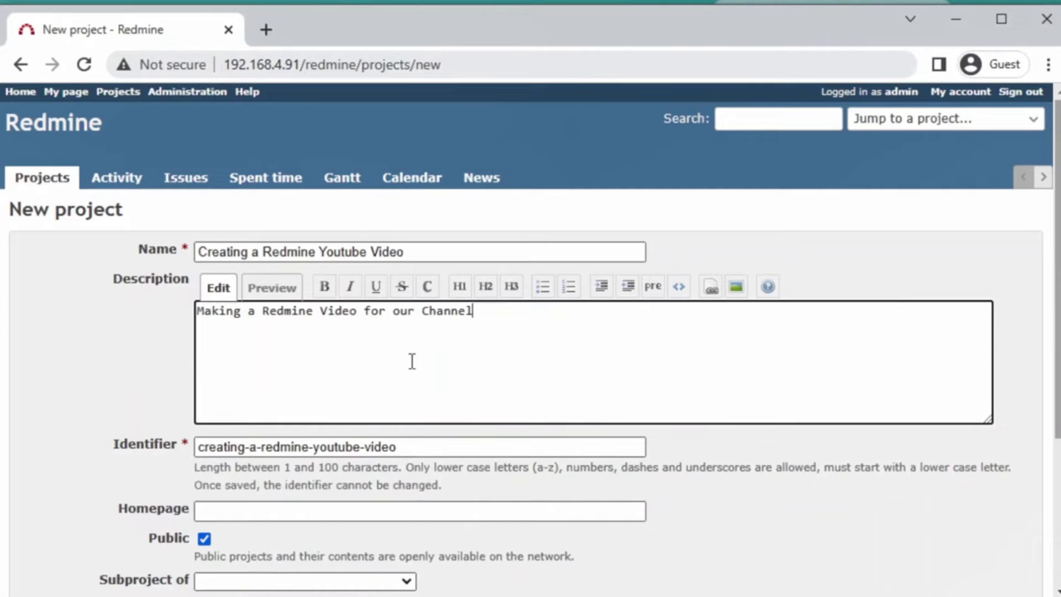
- Leave the auto-generated identifier creating-a-redmine-youtube-video unchanged
{"action": "scroll", "coordinate": [411, 361], "scroll_direction": "down", "scroll_amount": 3}
{"action": "scroll", "coordinate": [470, 310], "scroll_direction": "up", "scroll_amount": 1}
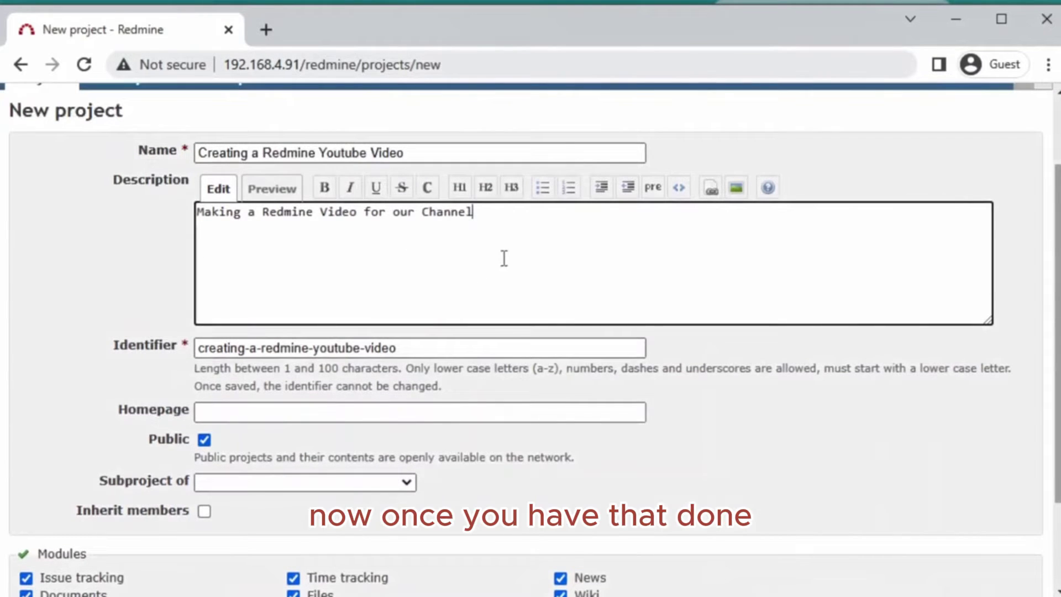
{"action": "scroll", "coordinate": [497, 266], "scroll_direction": "up", "scroll_amount": 2}
{"action": "scroll", "coordinate": [426, 346], "scroll_direction": "down", "scroll_amount": 2}
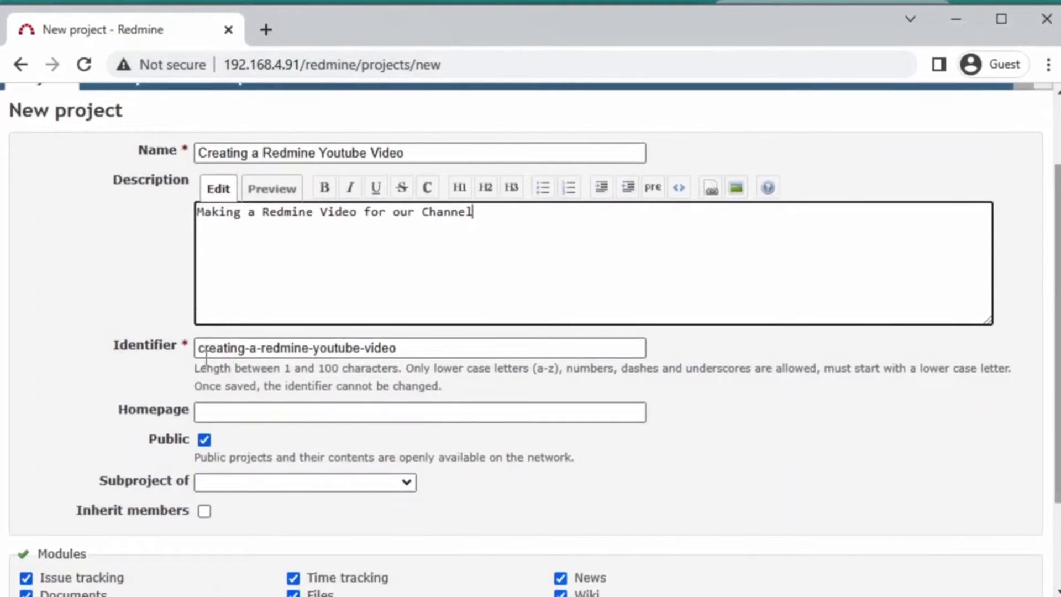
{"action": "left_click_drag", "start_coordinate": [414, 348], "coordinate": [152, 367]}
{"action": "left_click", "coordinate": [418, 349]}
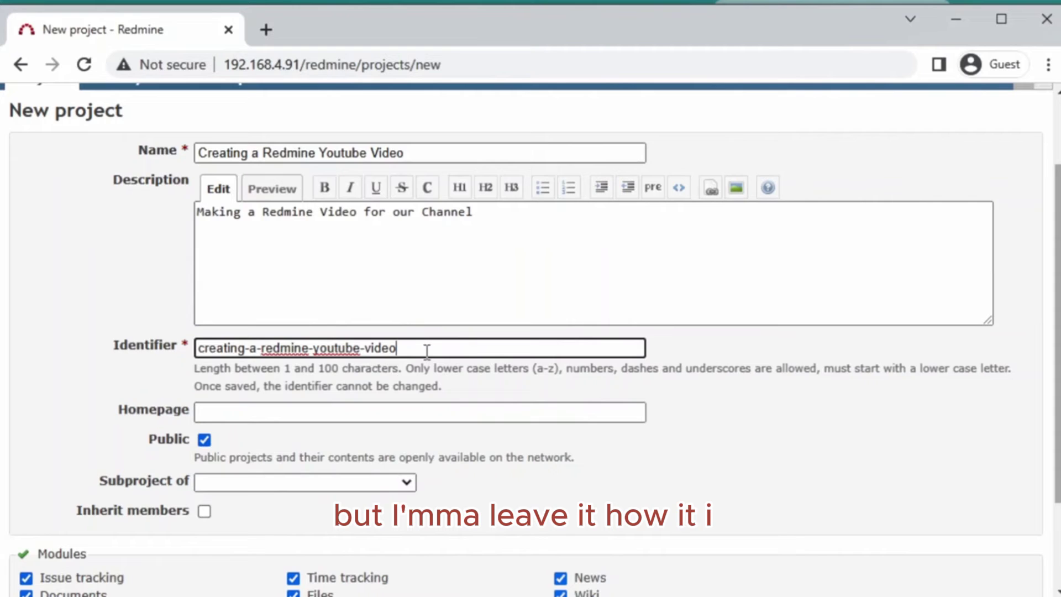
- Begin entering 'Redmine YouTube Video Project' in the Homepage field
{"action": "left_click", "coordinate": [306, 415]}
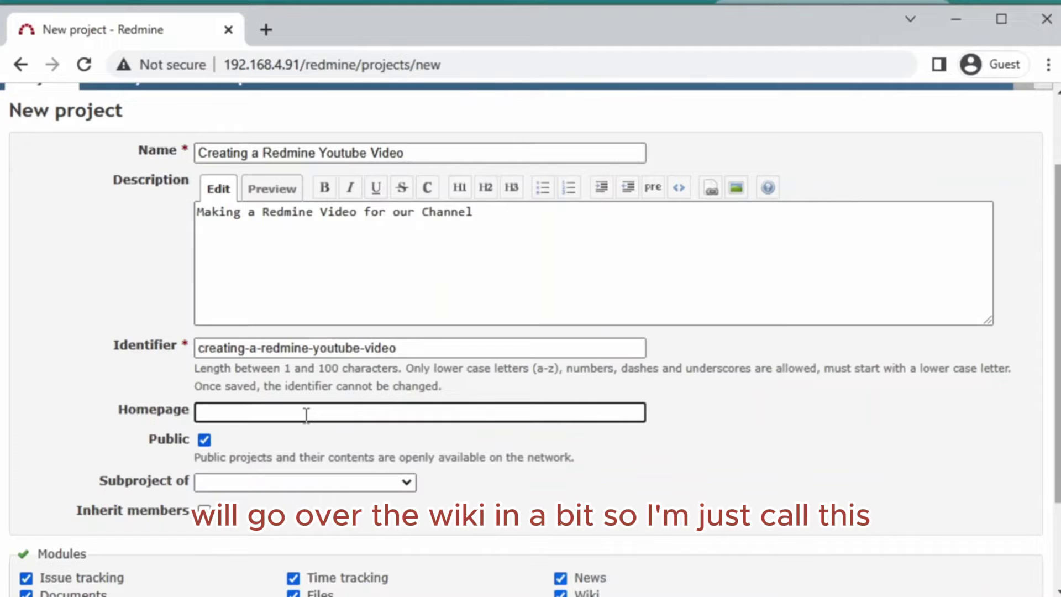
{"action": "key", "text": "BackSpace"}
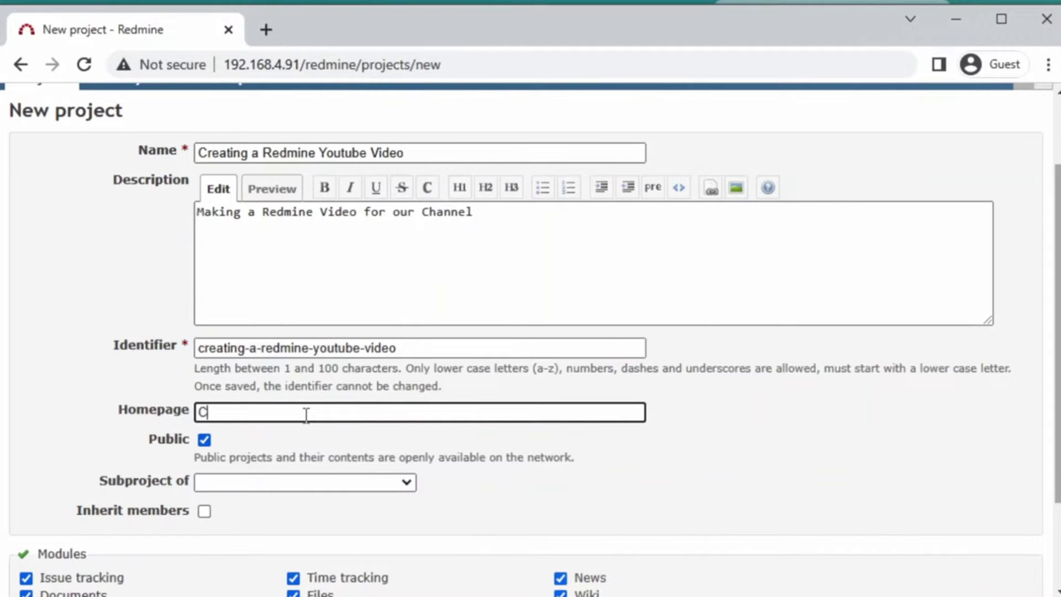
{"action": "type", "text": "Redmine You"}
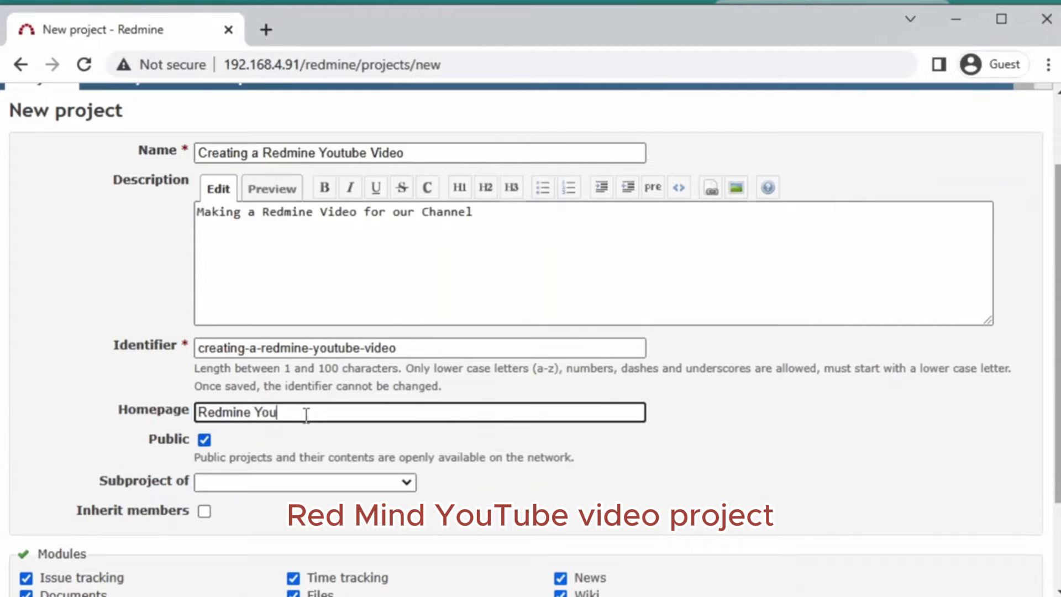
{"action": "type", "text": "Tube Video Project"}
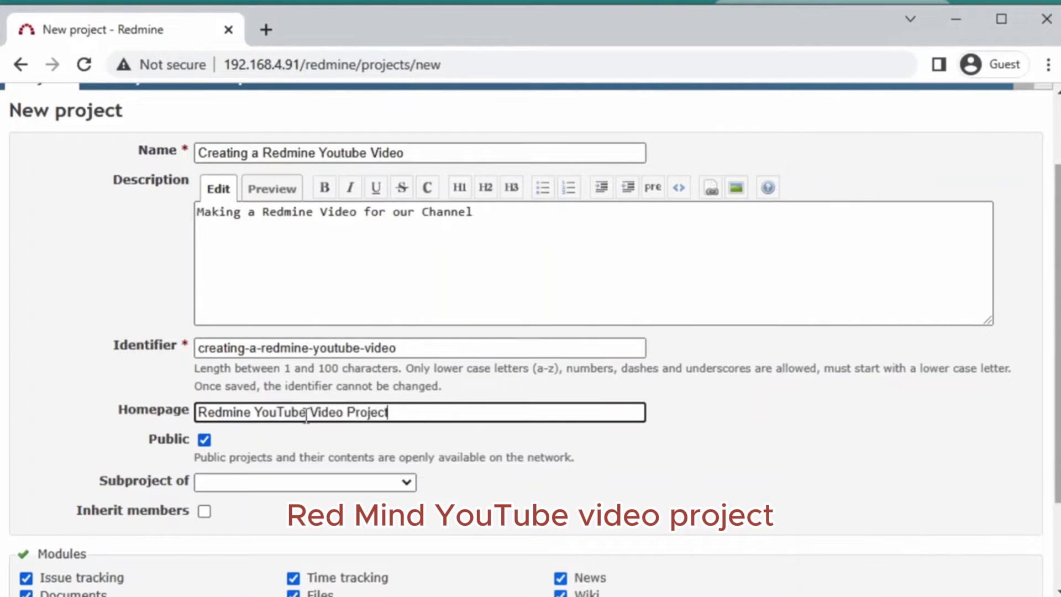
- Complete the homepage 'Redmine YouTube Video Project', tick Public, and keep all modules enabled
{"action": "scroll", "coordinate": [469, 452], "scroll_direction": "down", "scroll_amount": 2}
{"action": "left_click", "coordinate": [647, 368]}
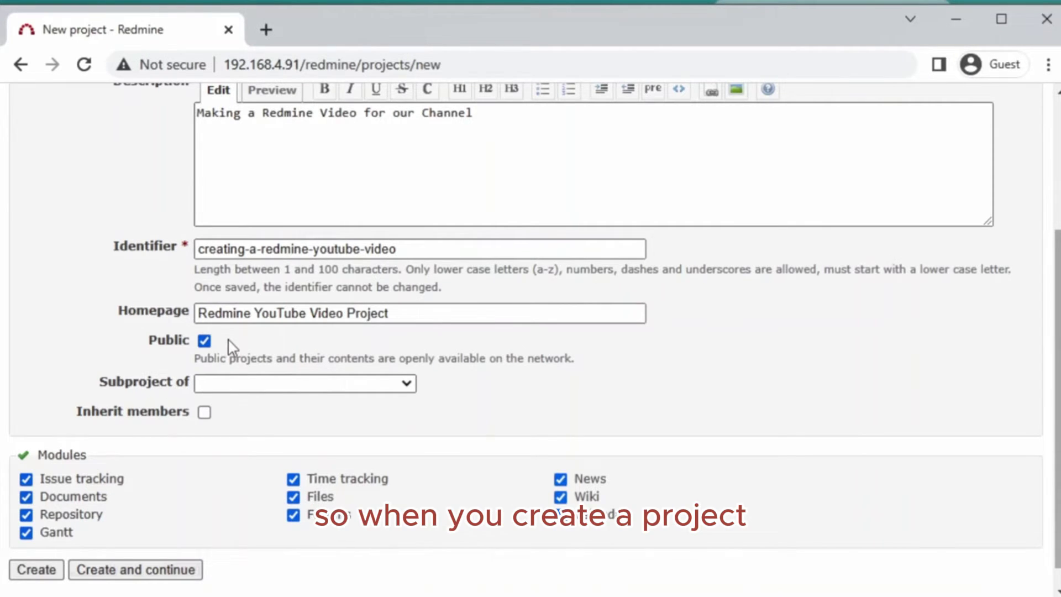
{"action": "scroll", "coordinate": [231, 347], "scroll_direction": "up", "scroll_amount": 2}
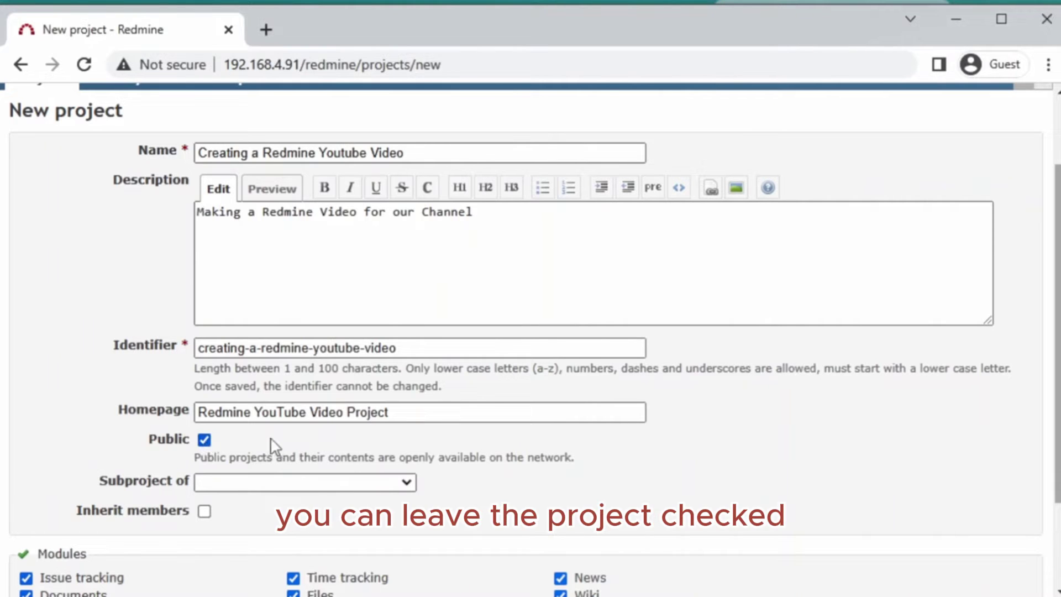
{"action": "left_click", "coordinate": [204, 439]}
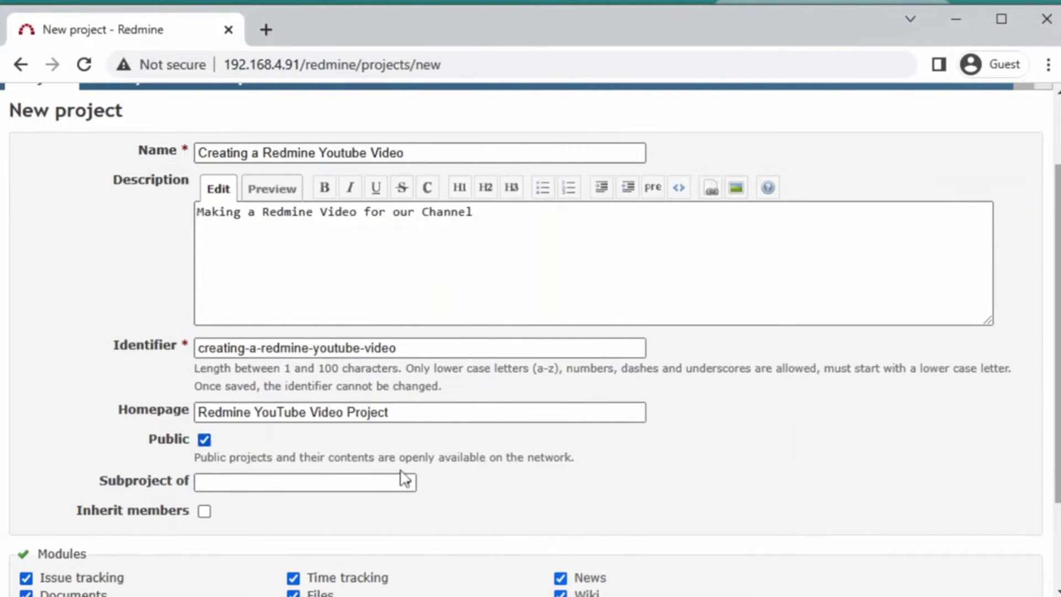
{"action": "scroll", "coordinate": [569, 492], "scroll_direction": "down", "scroll_amount": 2}
{"action": "scroll", "coordinate": [569, 492], "scroll_direction": "down", "scroll_amount": 1}
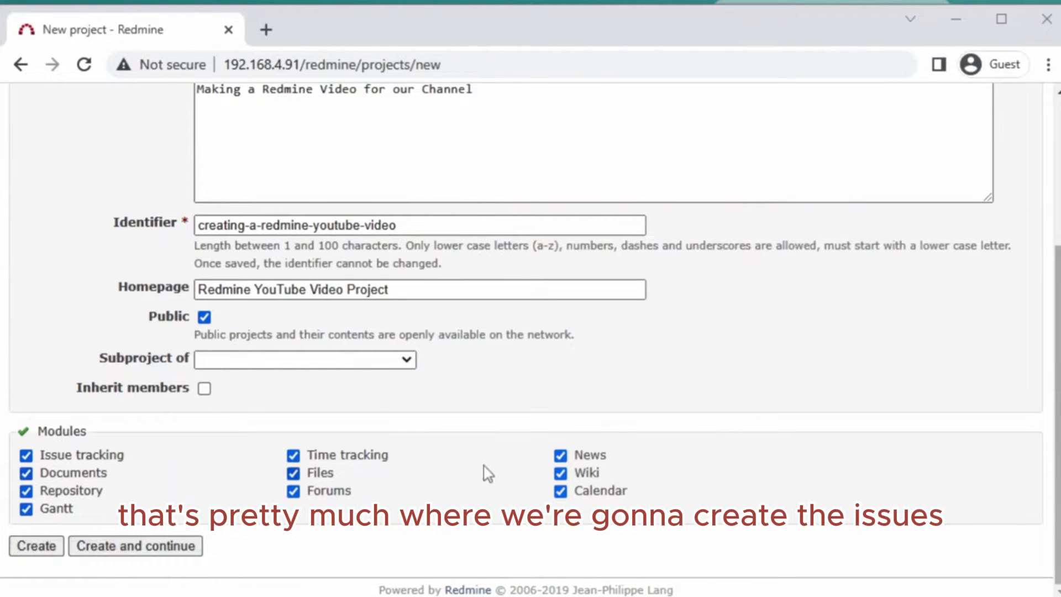
{"action": "scroll", "coordinate": [486, 473], "scroll_direction": "up", "scroll_amount": 2}
{"action": "scroll", "coordinate": [490, 473], "scroll_direction": "down", "scroll_amount": 1}
{"action": "scroll", "coordinate": [490, 473], "scroll_direction": "down", "scroll_amount": 1}
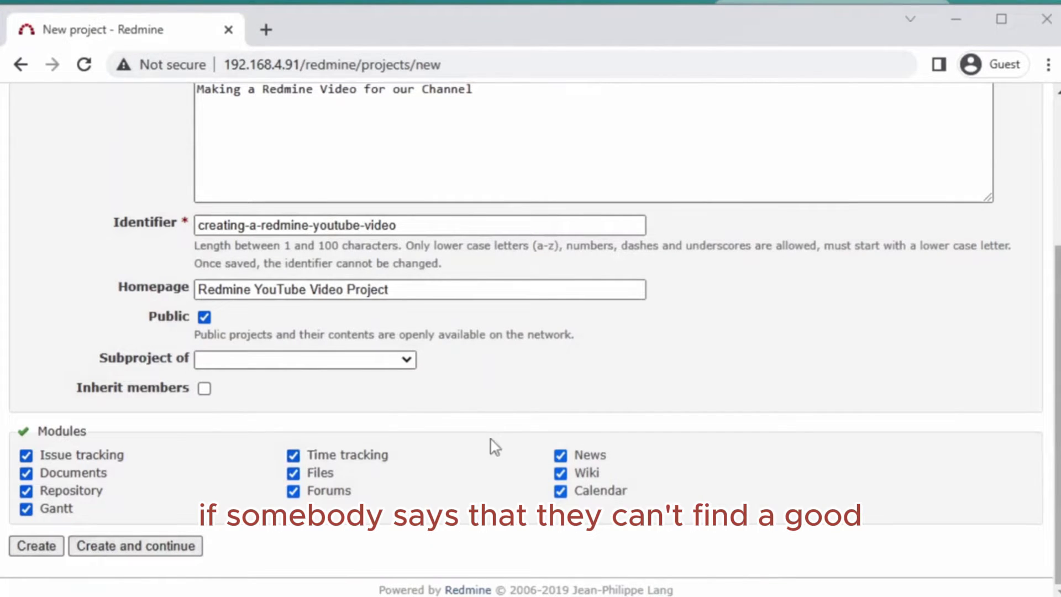
{"action": "scroll", "coordinate": [500, 434], "scroll_direction": "up", "scroll_amount": 2}
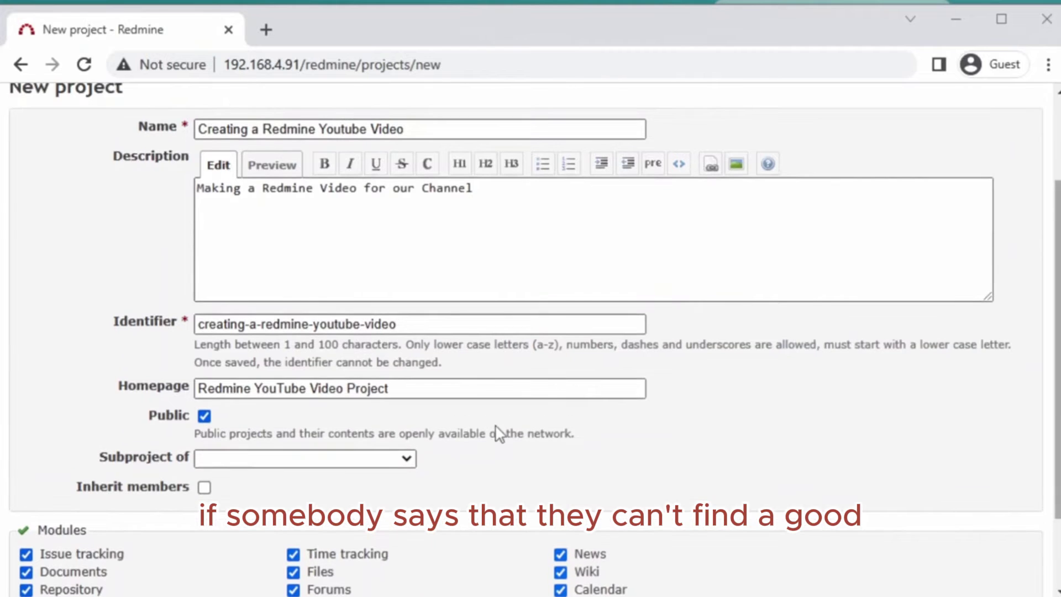
{"action": "scroll", "coordinate": [456, 435], "scroll_direction": "down", "scroll_amount": 2}
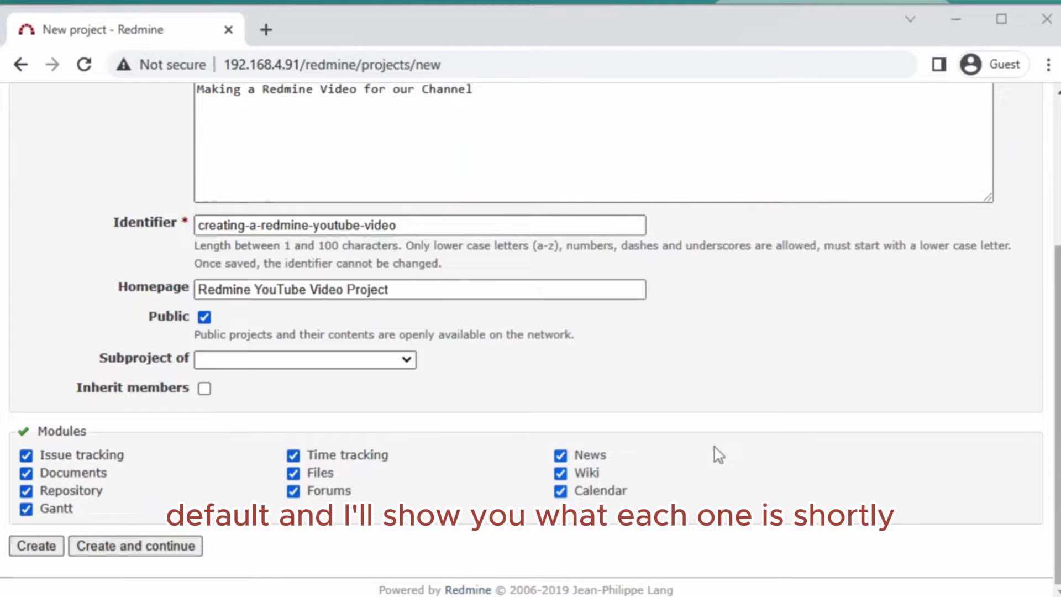
{"action": "scroll", "coordinate": [330, 540], "scroll_direction": "up", "scroll_amount": 2}
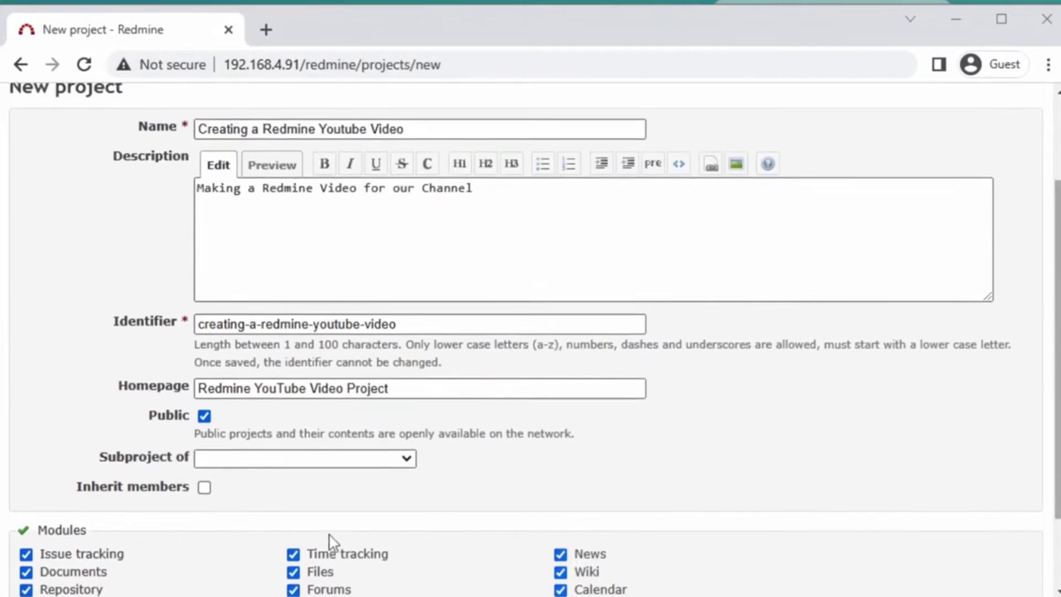
{"action": "scroll", "coordinate": [249, 552], "scroll_direction": "down", "scroll_amount": 2}
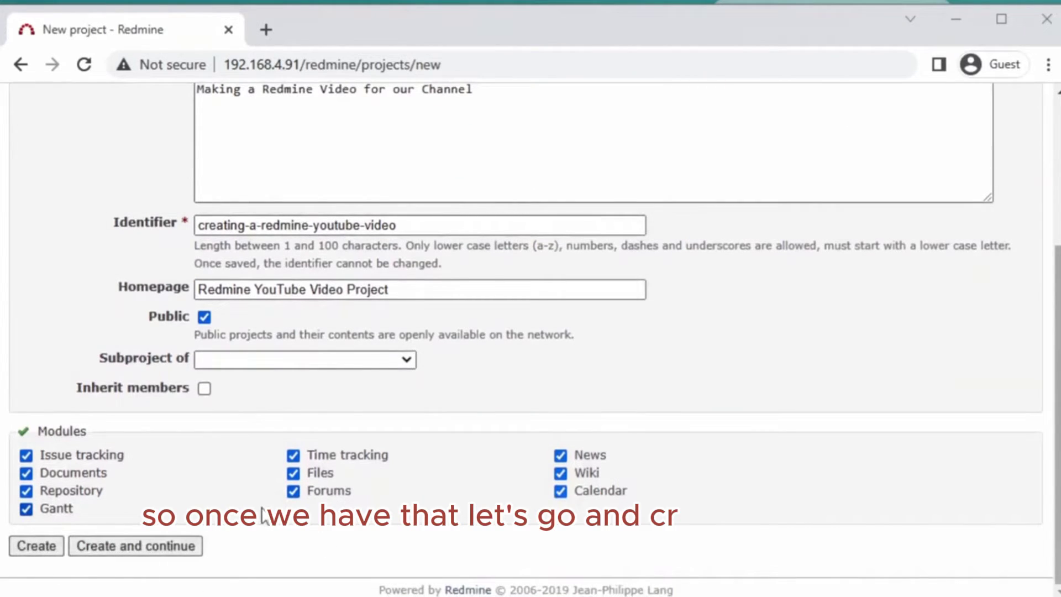
- Create the project and view its Overview, showing zero issues and 0.00 hours spent
{"action": "left_click", "coordinate": [30, 552]}
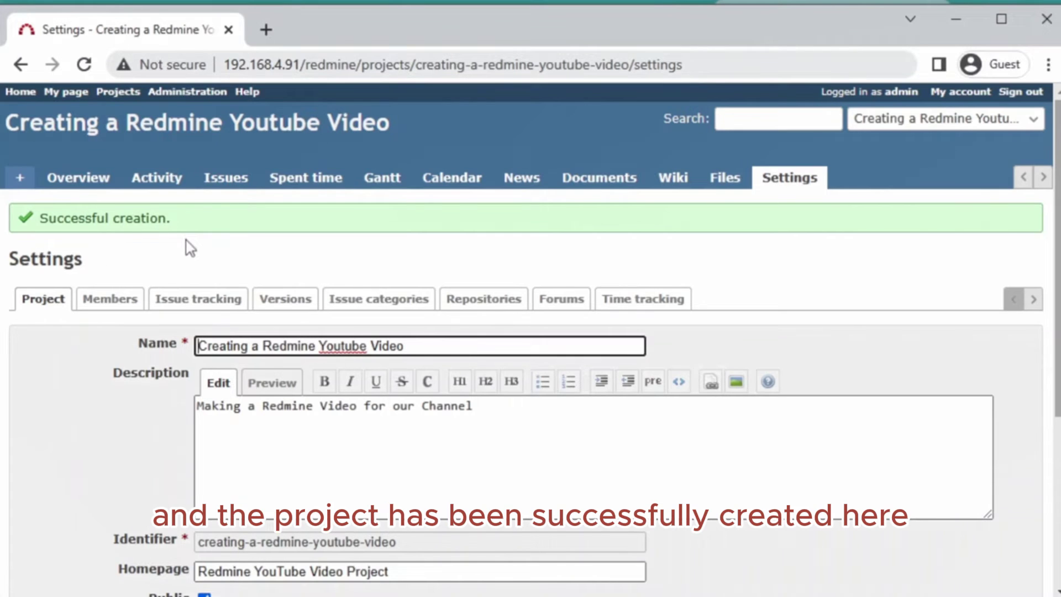
{"action": "scroll", "coordinate": [183, 250], "scroll_direction": "down", "scroll_amount": 3}
{"action": "scroll", "coordinate": [180, 252], "scroll_direction": "up", "scroll_amount": 3}
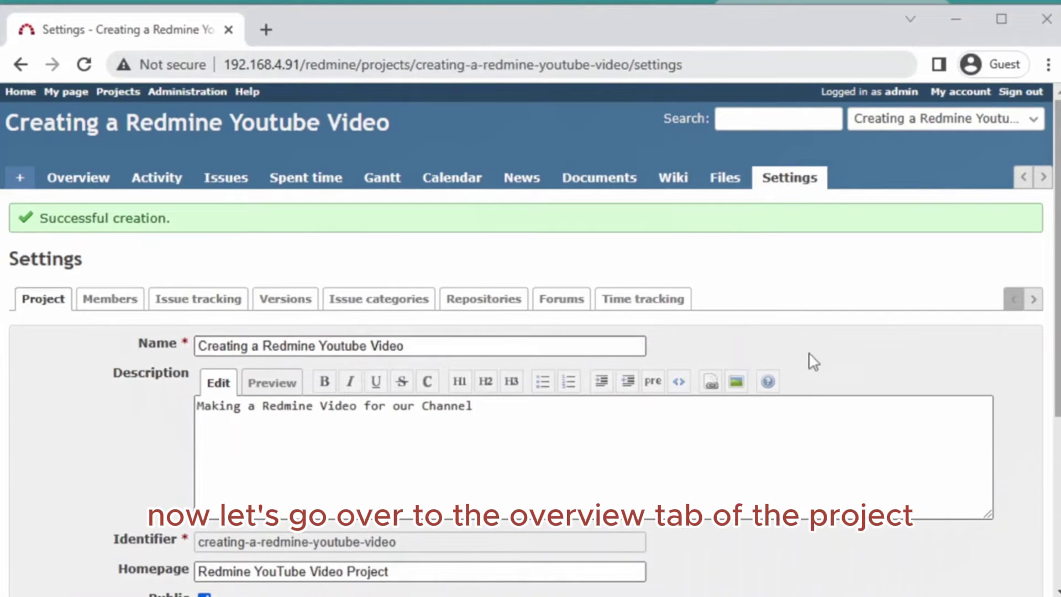
{"action": "left_click", "coordinate": [61, 179]}
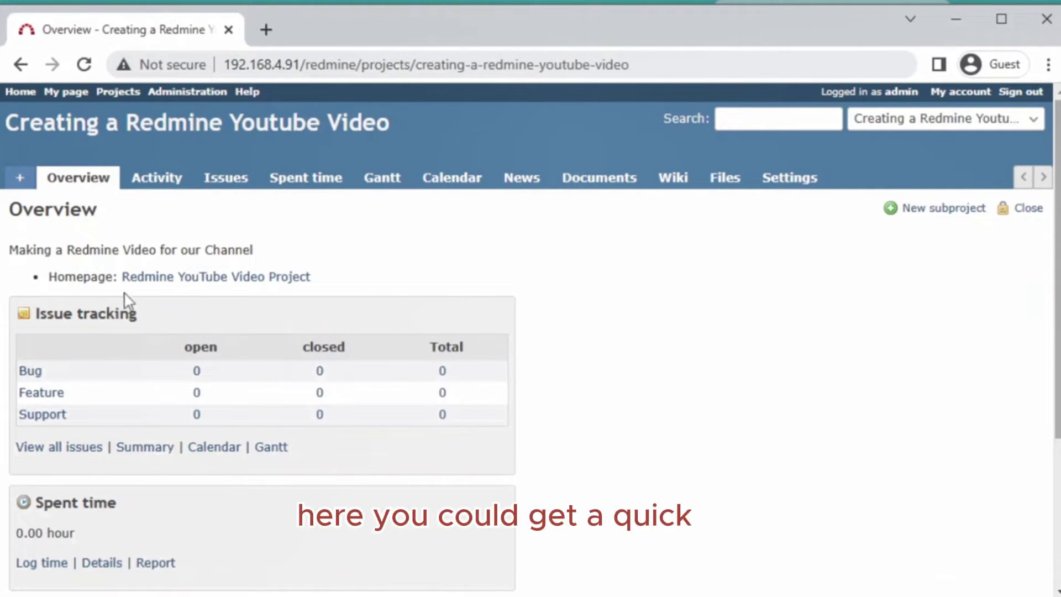
{"action": "scroll", "coordinate": [521, 350], "scroll_direction": "down", "scroll_amount": 3}
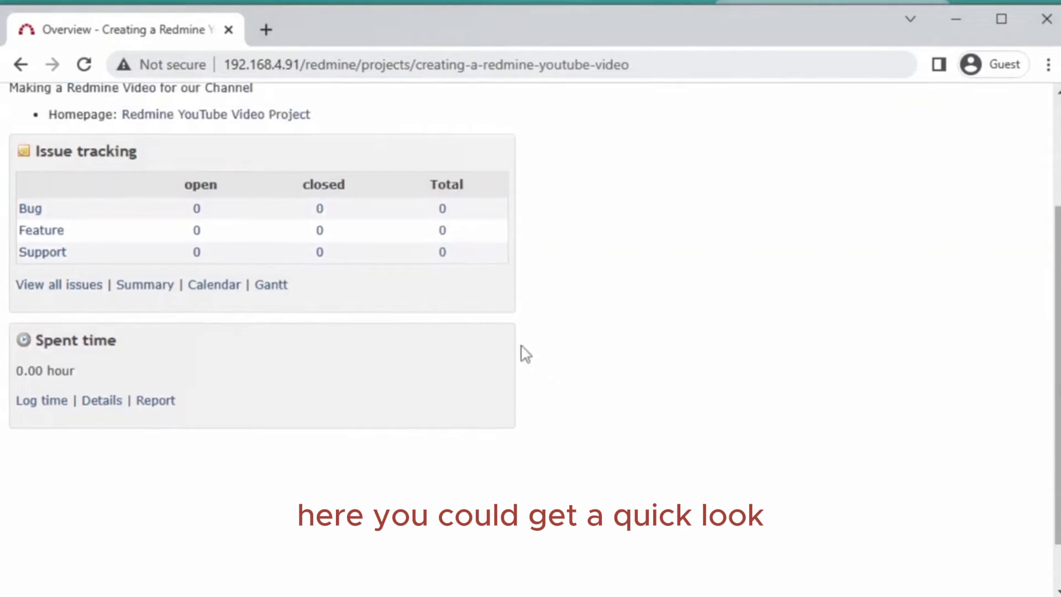
{"action": "scroll", "coordinate": [521, 350], "scroll_direction": "up", "scroll_amount": 3}
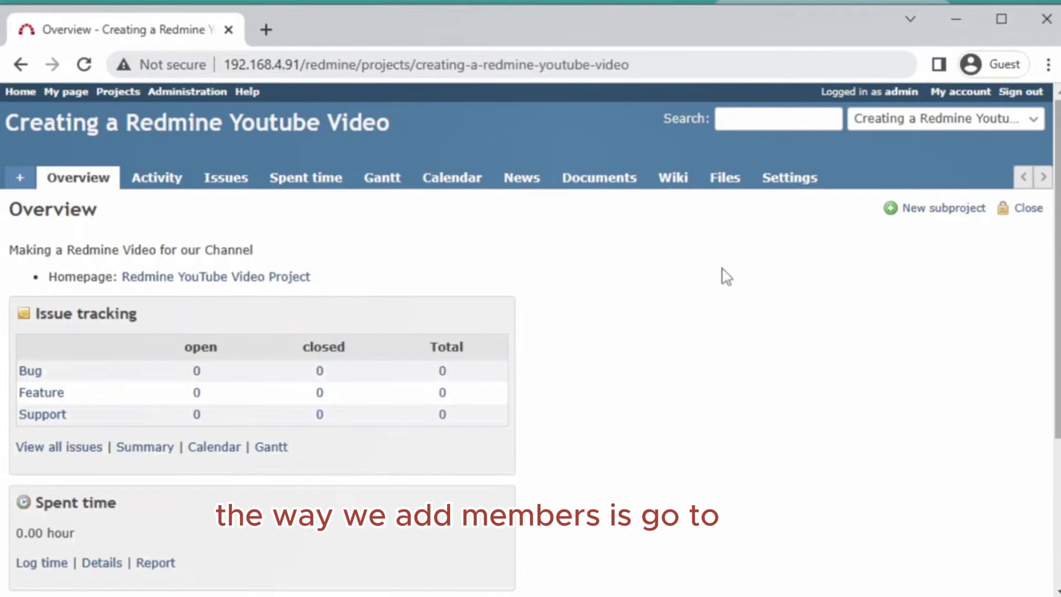
- Add the first user to the project's members with the Manager role
{"action": "left_click", "coordinate": [780, 188]}
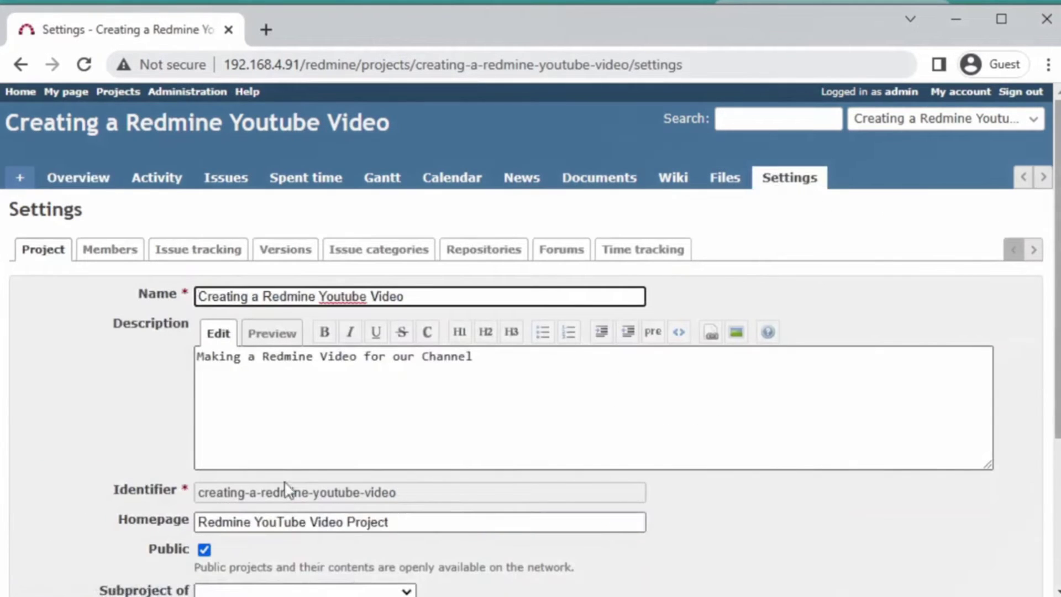
{"action": "left_click", "coordinate": [114, 255]}
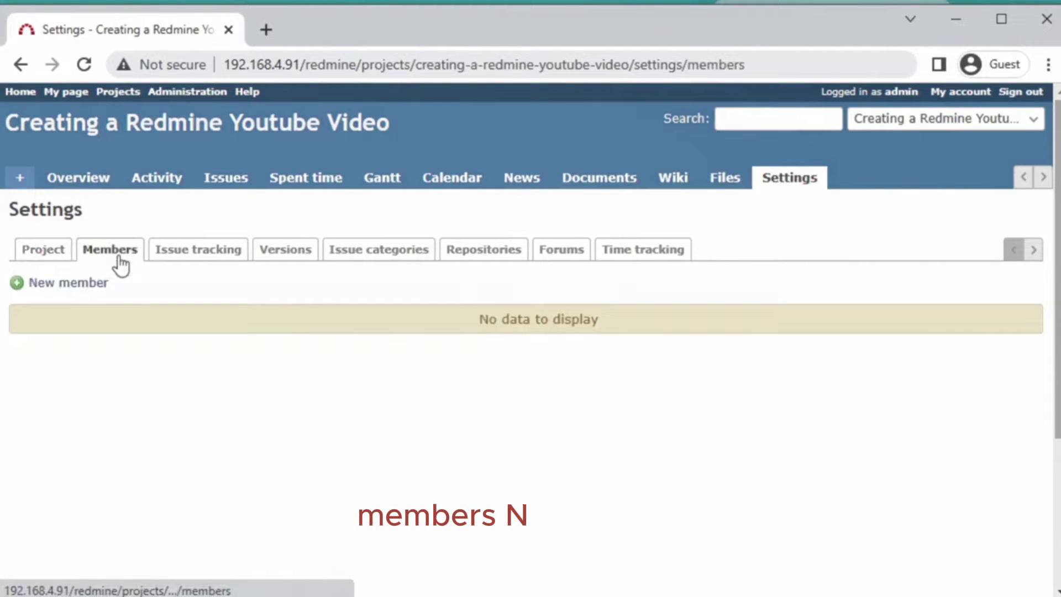
{"action": "left_click", "coordinate": [74, 285]}
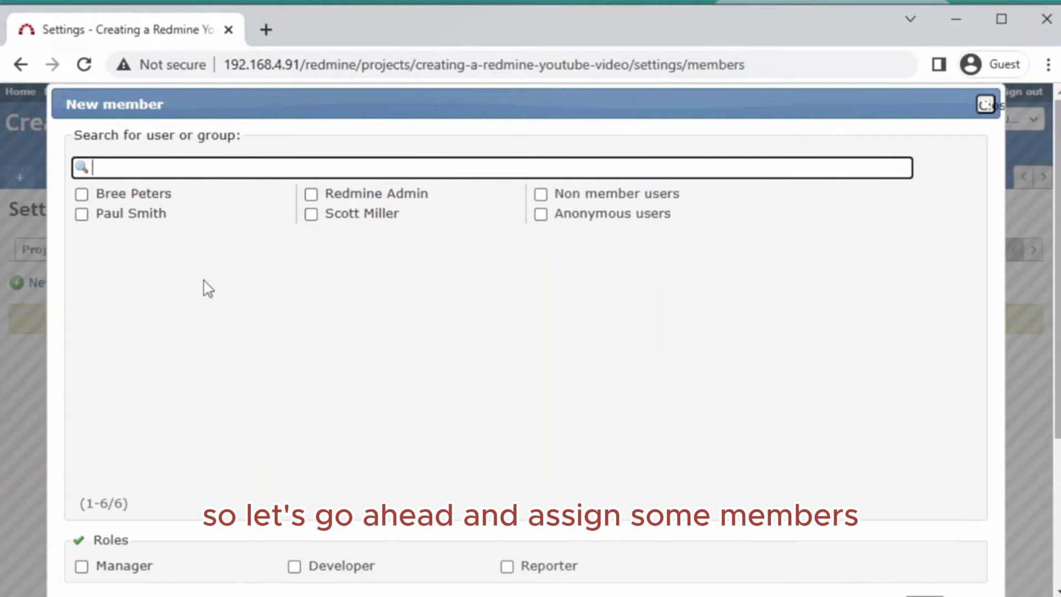
{"action": "left_click", "coordinate": [81, 215]}
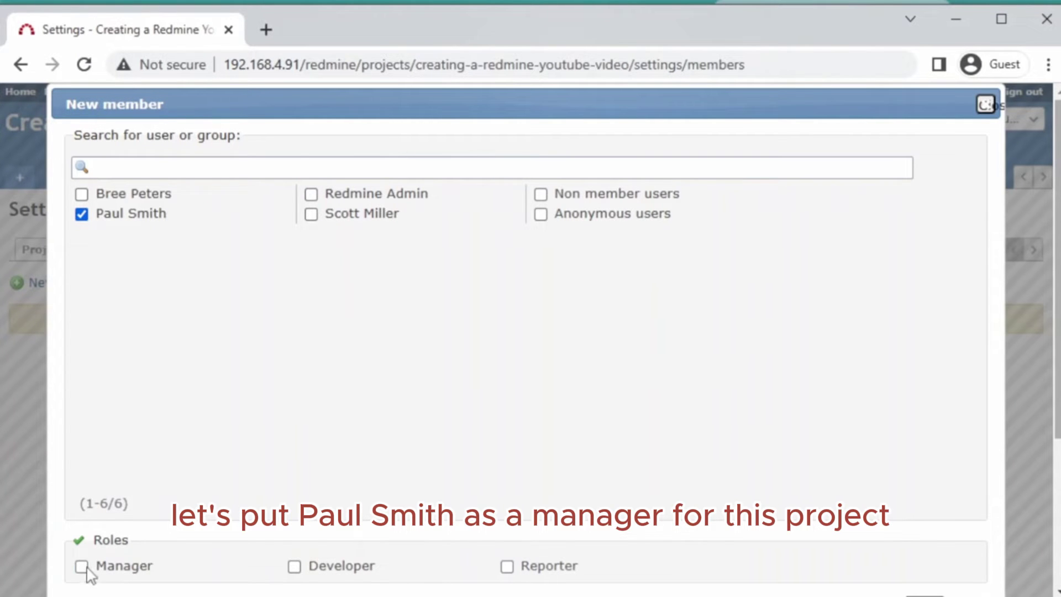
{"action": "scroll", "coordinate": [770, 442], "scroll_direction": "down", "scroll_amount": 3}
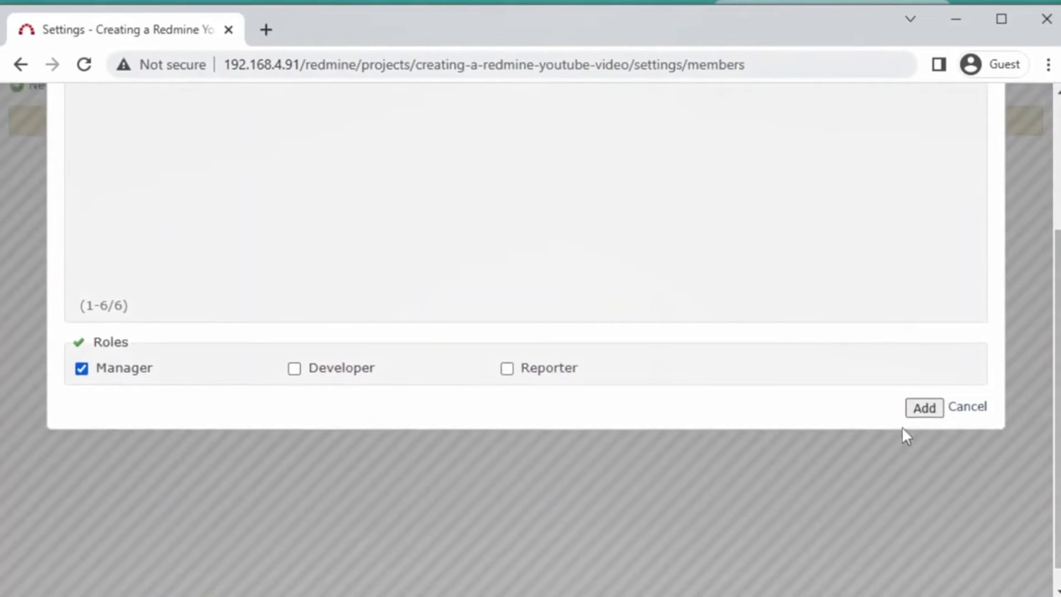
{"action": "left_click", "coordinate": [923, 409]}
{"action": "scroll", "coordinate": [436, 433], "scroll_direction": "up", "scroll_amount": 4}
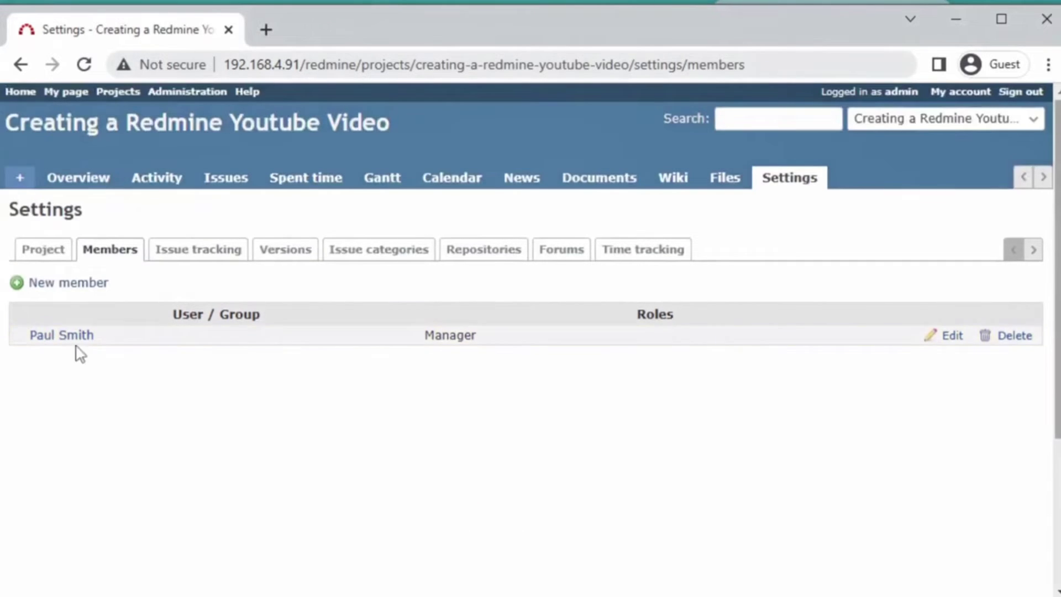
- Add a second user as a project member with the Developer role
{"action": "left_click", "coordinate": [77, 285]}
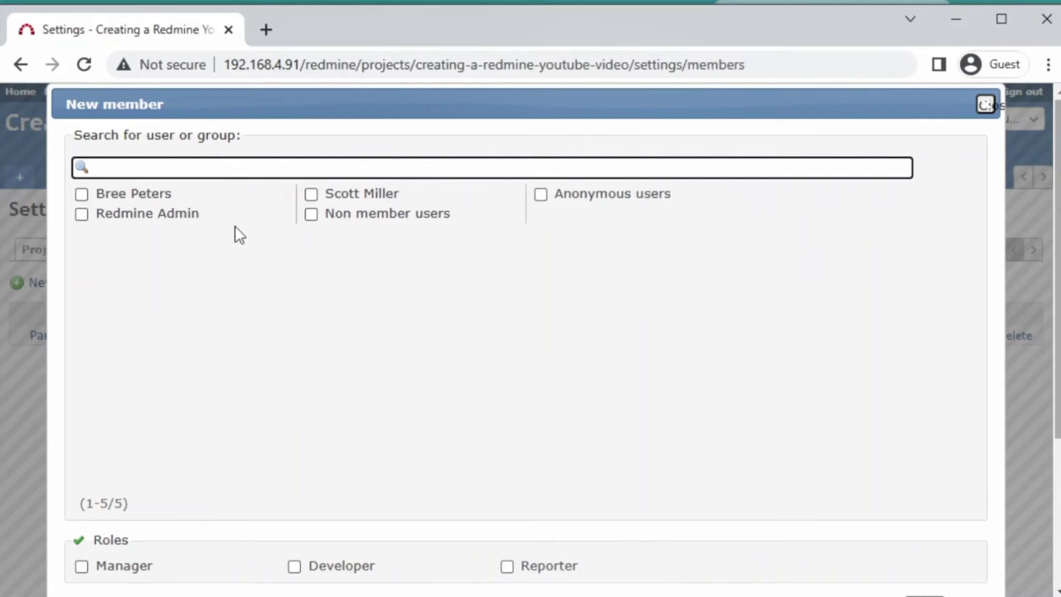
{"action": "left_click", "coordinate": [311, 194]}
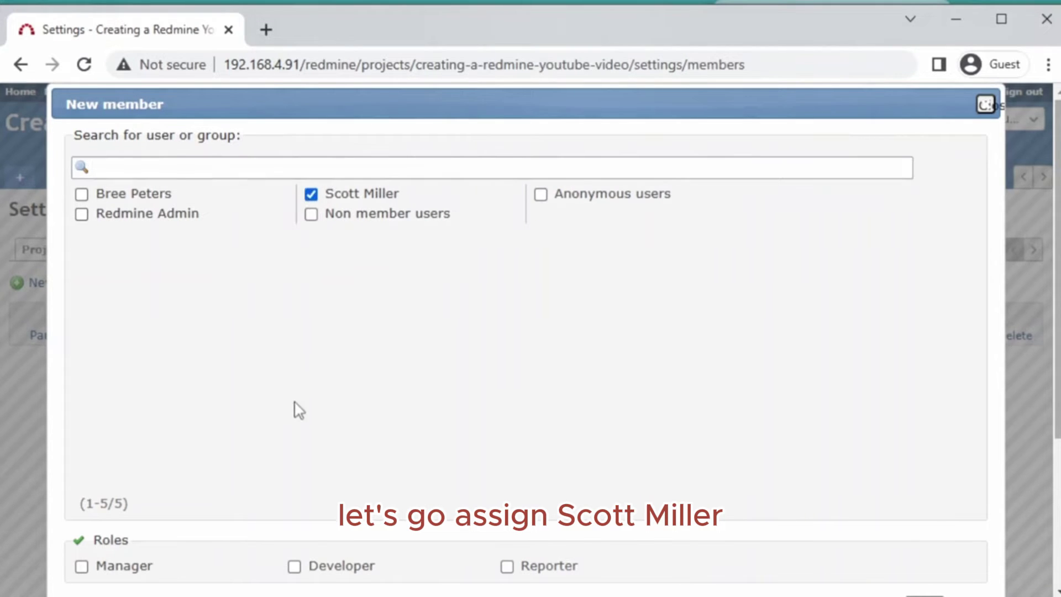
{"action": "scroll", "coordinate": [296, 409], "scroll_direction": "down", "scroll_amount": 2}
{"action": "left_click", "coordinate": [294, 467]}
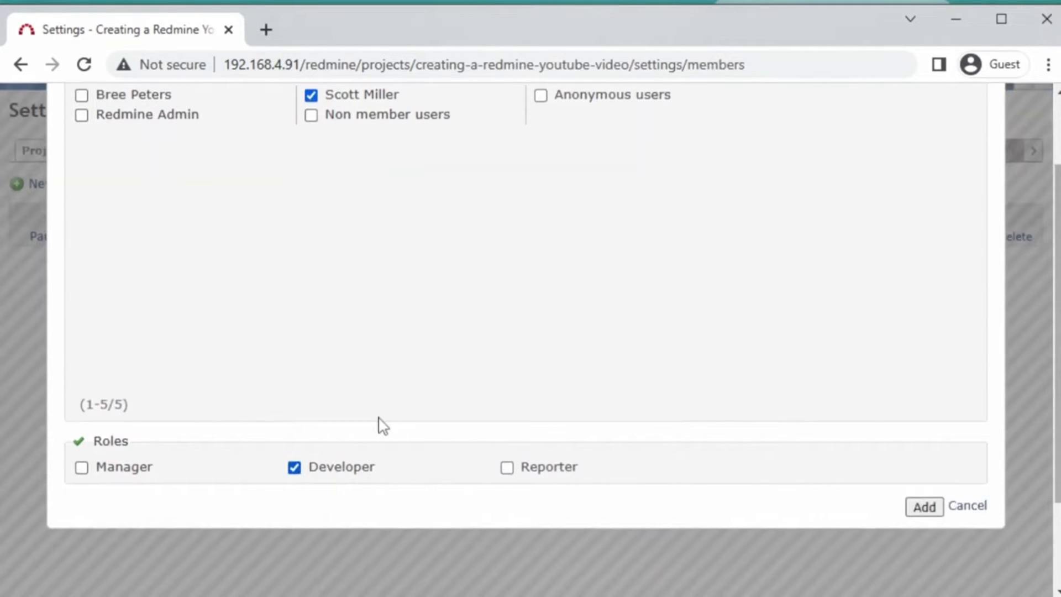
{"action": "scroll", "coordinate": [381, 426], "scroll_direction": "up", "scroll_amount": 2}
{"action": "scroll", "coordinate": [343, 431], "scroll_direction": "down", "scroll_amount": 2}
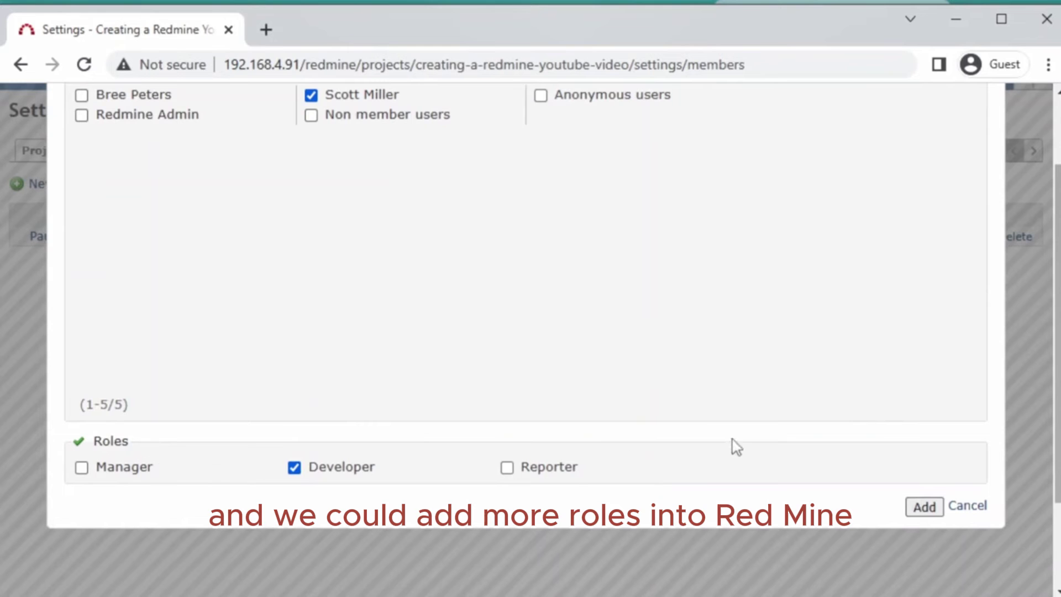
{"action": "scroll", "coordinate": [736, 446], "scroll_direction": "up", "scroll_amount": 2}
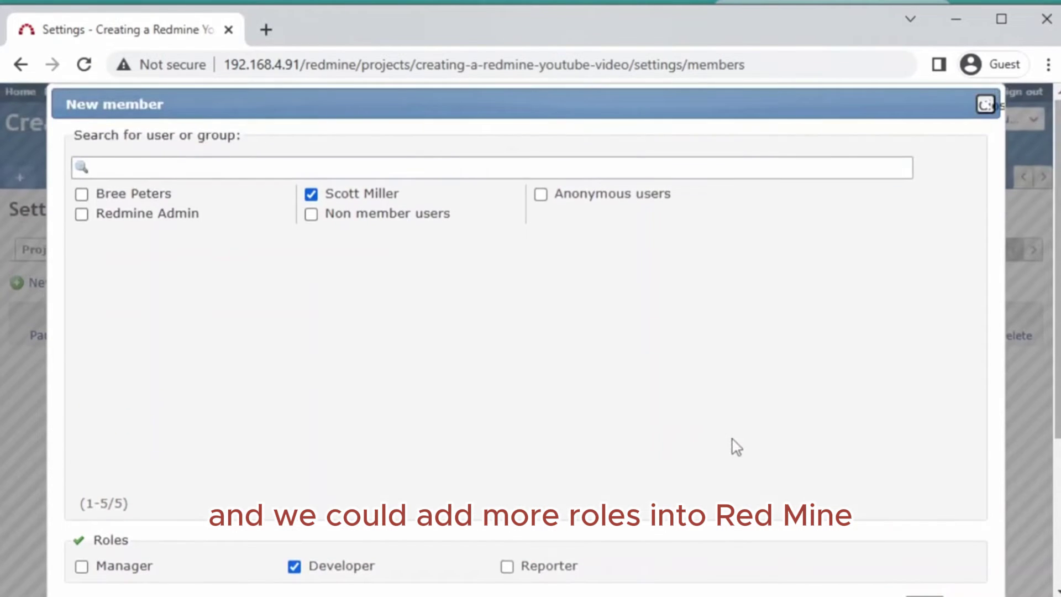
{"action": "scroll", "coordinate": [539, 479], "scroll_direction": "down", "scroll_amount": 2}
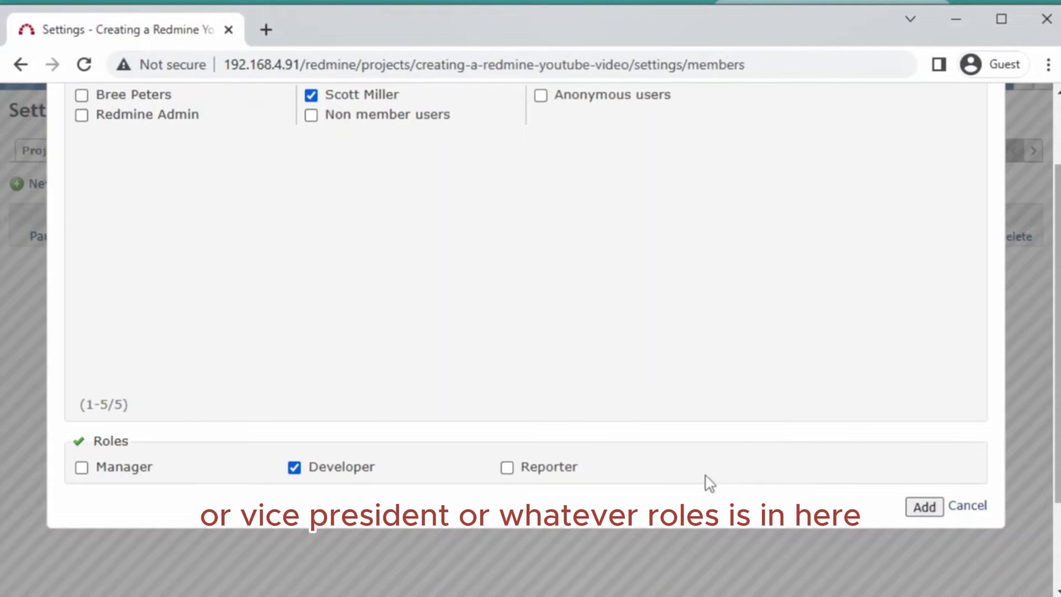
{"action": "scroll", "coordinate": [704, 483], "scroll_direction": "up", "scroll_amount": 2}
{"action": "scroll", "coordinate": [712, 483], "scroll_direction": "down", "scroll_amount": 2}
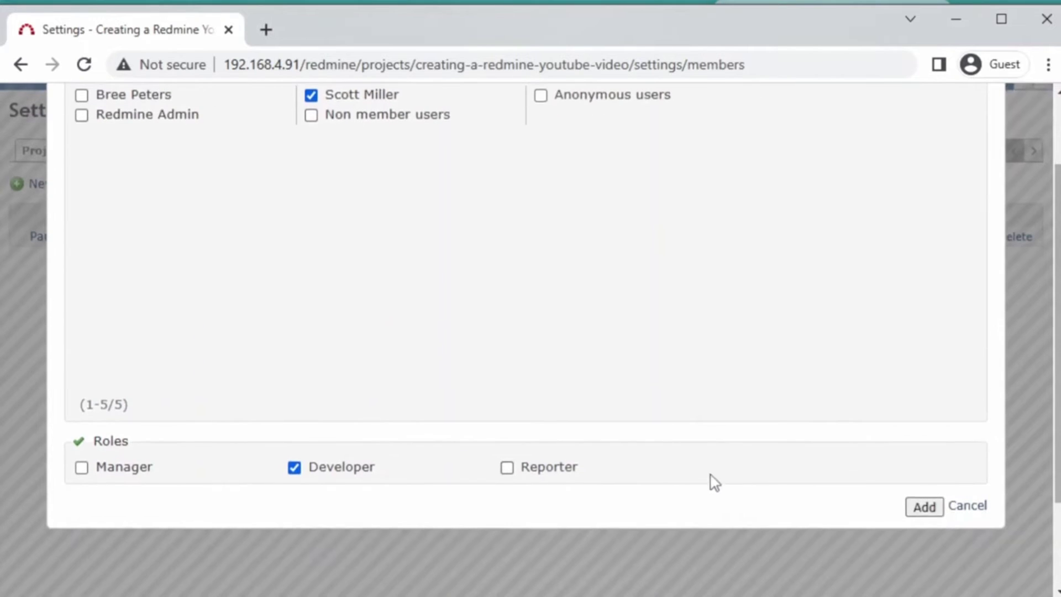
{"action": "left_click", "coordinate": [924, 506]}
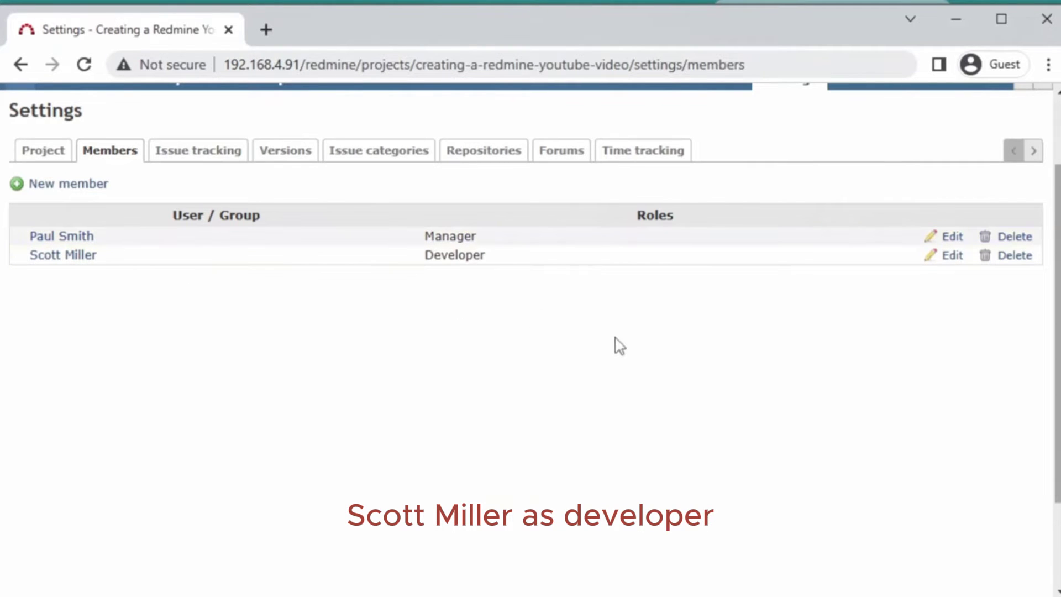
{"action": "scroll", "coordinate": [345, 395], "scroll_direction": "up", "scroll_amount": 2}
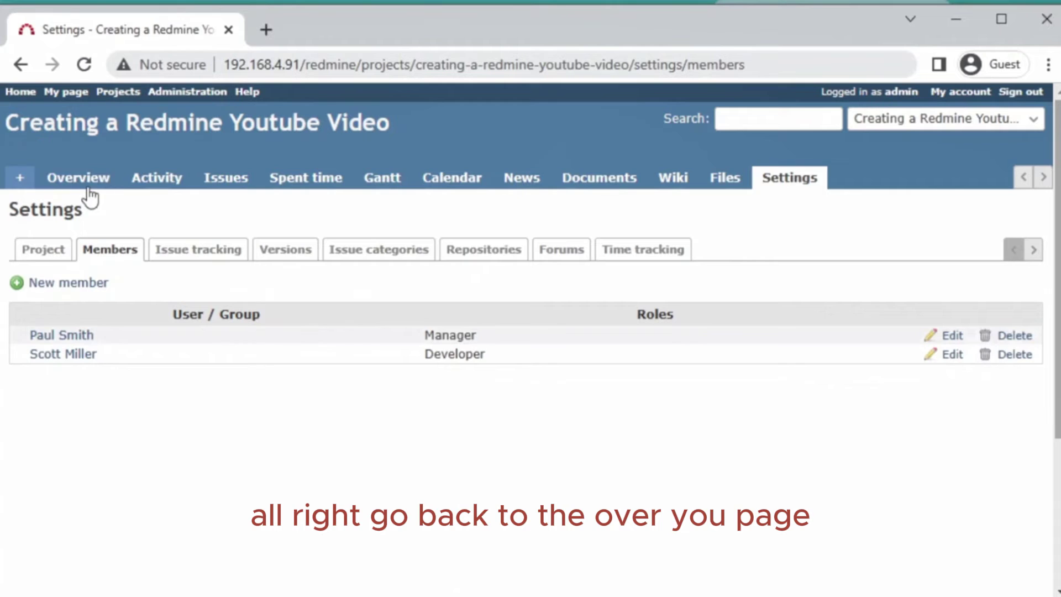
- Open the project's Wiki for editing, with the caret after the default 'h1. Wiki' heading
{"action": "left_click", "coordinate": [88, 187]}
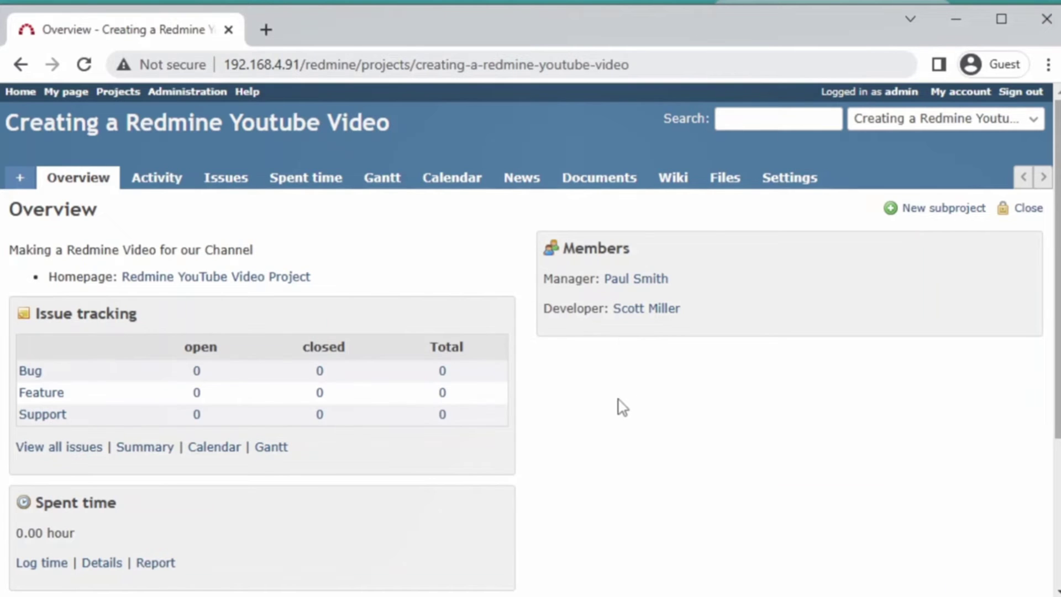
{"action": "left_click", "coordinate": [677, 188]}
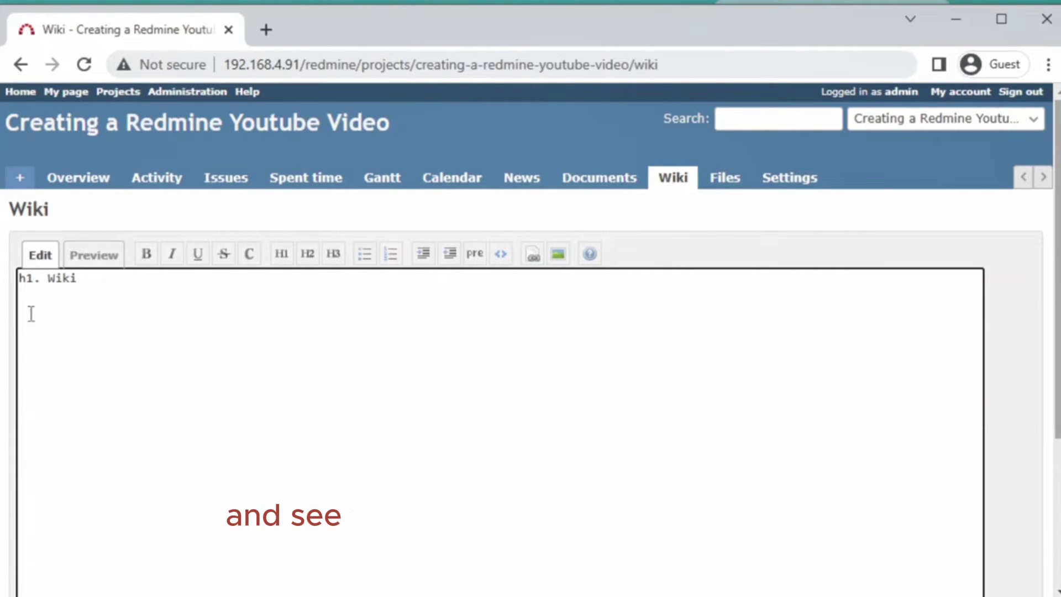
{"action": "left_click", "coordinate": [112, 287]}
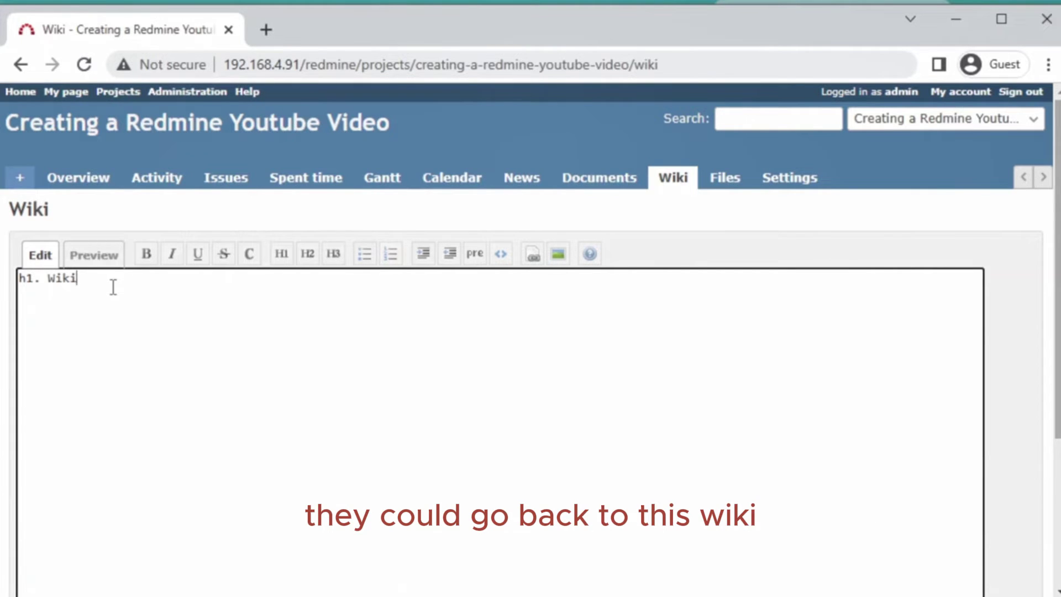
- Replace the wiki text with the title 'Redmine Youtube Video'
{"action": "key", "text": "ctrl+a"}
{"action": "left_click", "coordinate": [96, 285]}
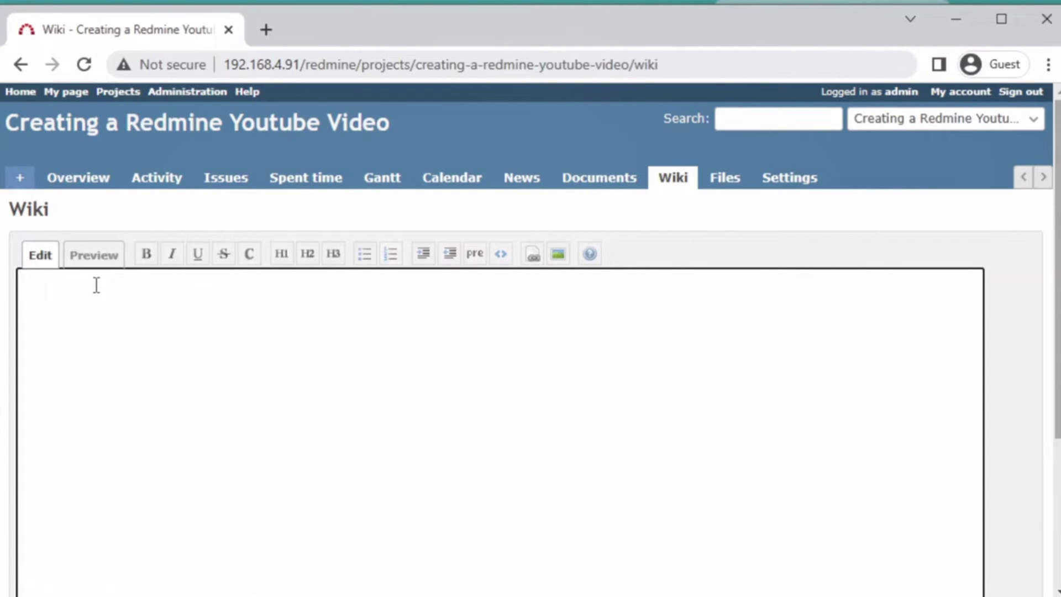
{"action": "type", "text": "Redmine Y"}
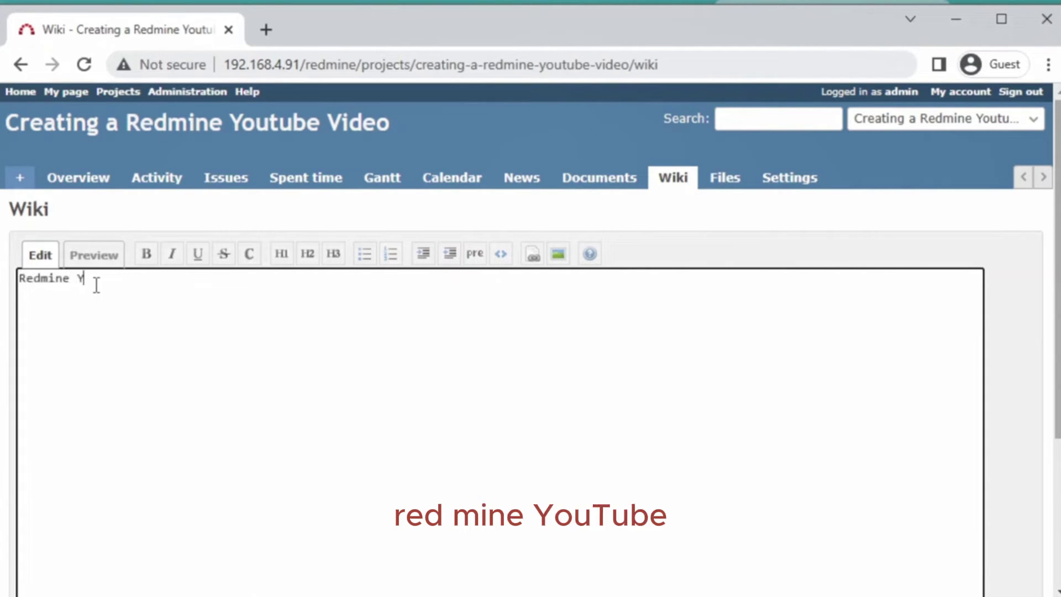
{"action": "type", "text": "outdube"}
{"action": "key", "text": "BackSpace"}
{"action": "key", "text": "BackSpace"}
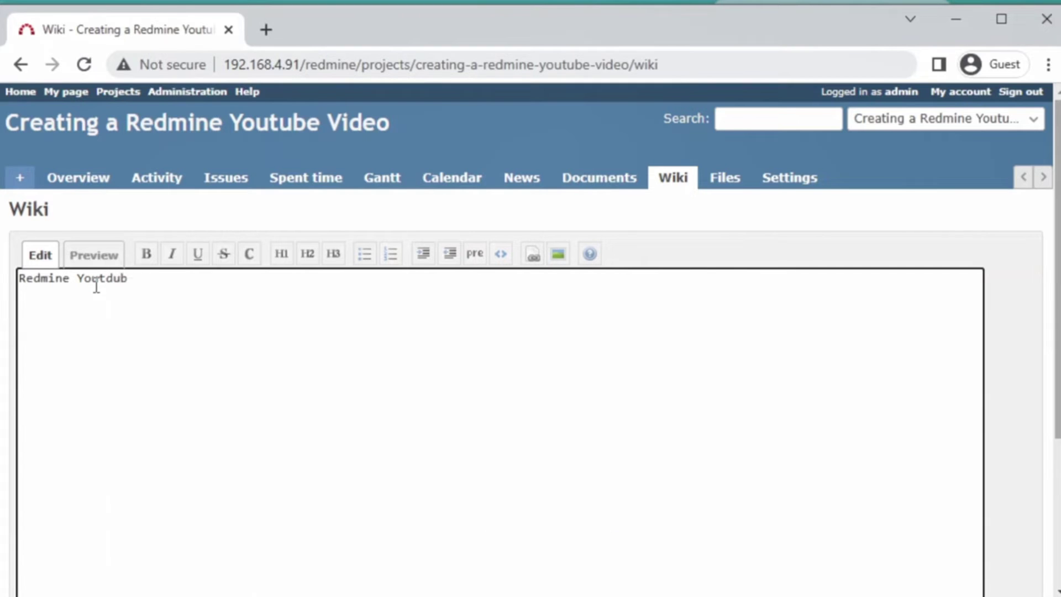
{"action": "key", "text": "BackSpace"}
{"action": "key", "text": "BackSpace"}
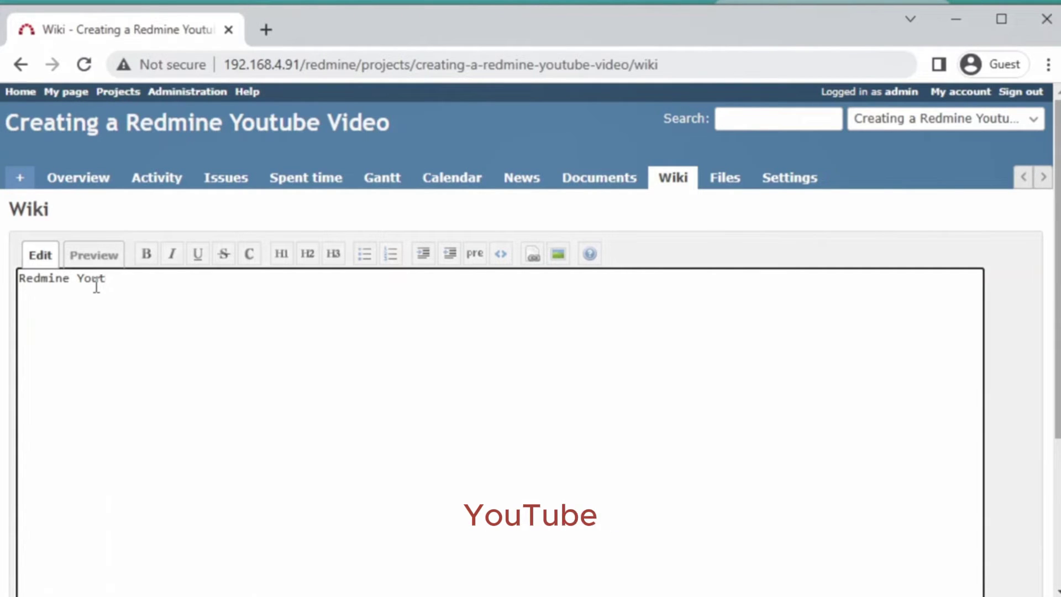
{"action": "type", "text": "ube V"}
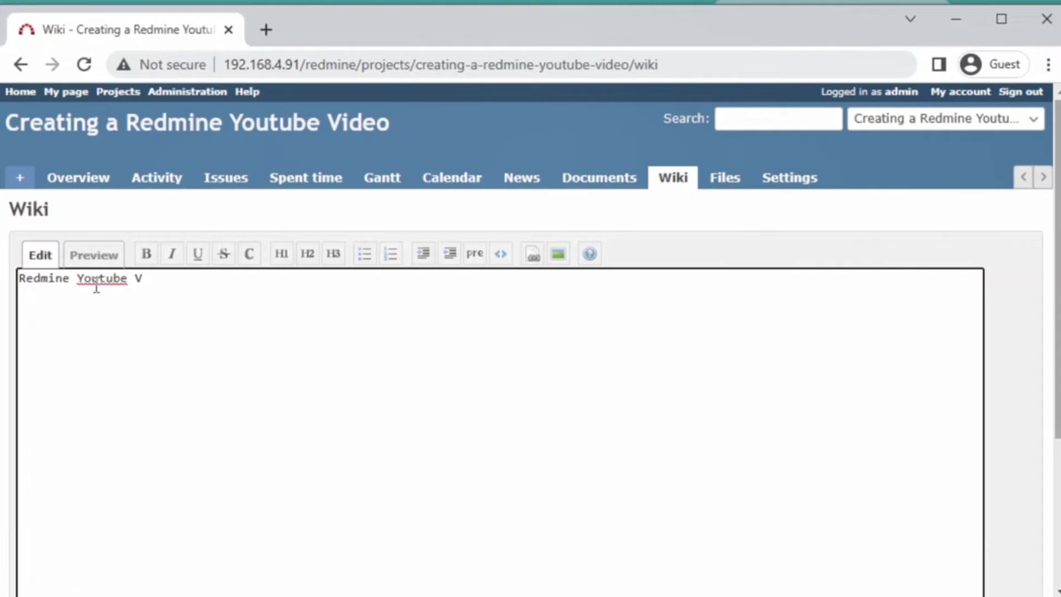
{"action": "type", "text": "ideo"}
- List the numbered steps: Create a Video, Edit video, Create thumbnail for Video
{"action": "type", "text": "Create "}
{"action": "type", "text": "a "}
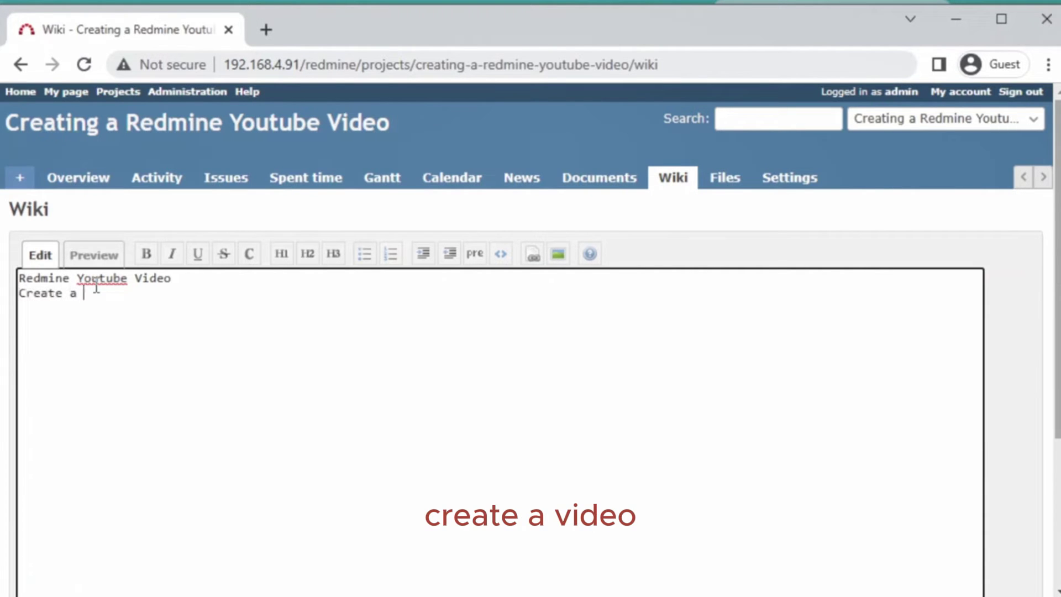
{"action": "type", "text": "Video"}
{"action": "key", "text": "Return"}
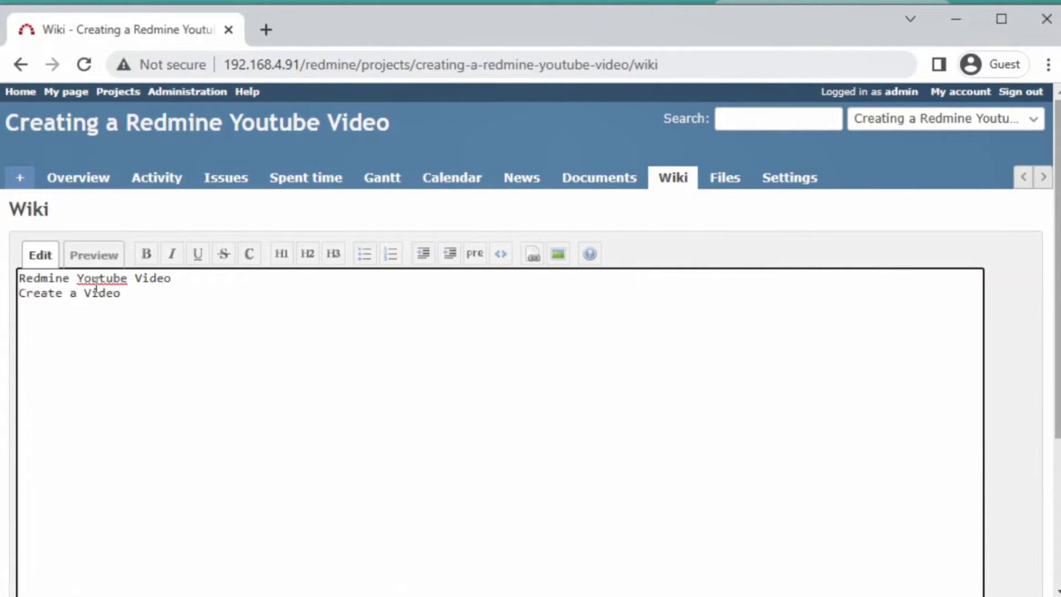
{"action": "type", "text": "1. "}
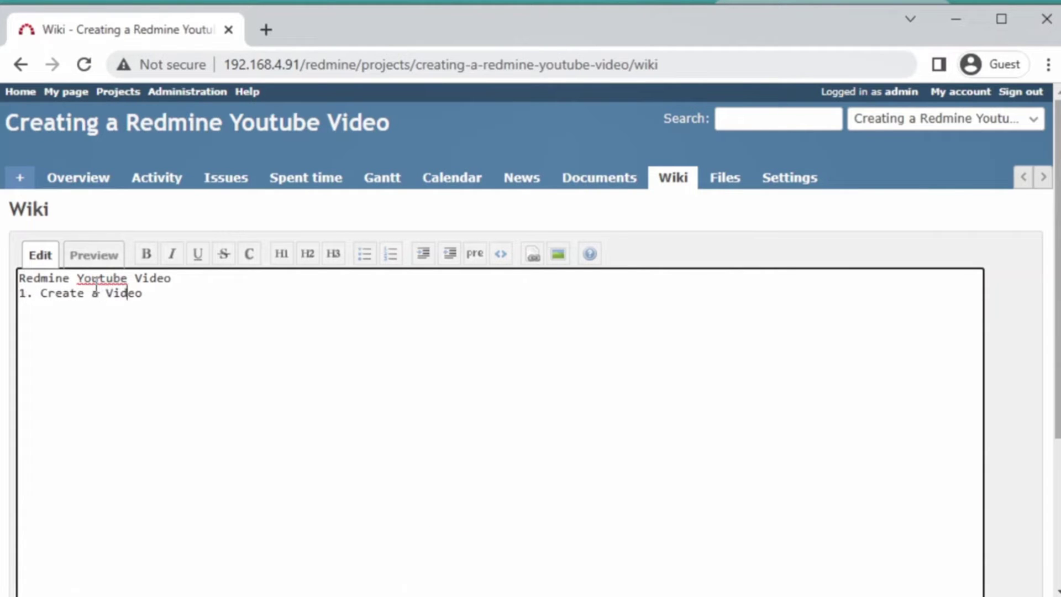
{"action": "type", "text": "2."}
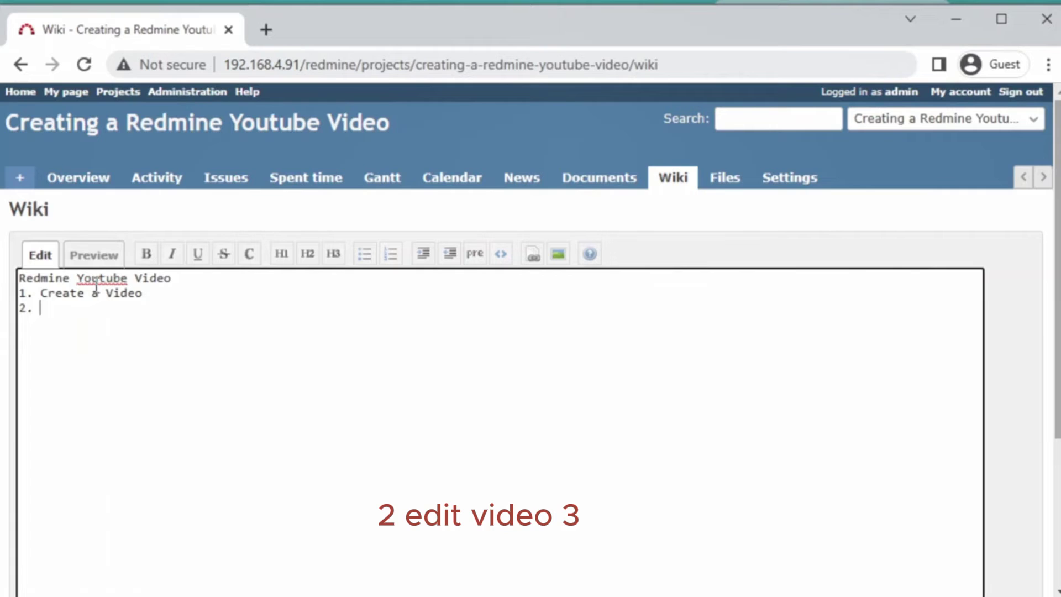
{"action": "type", "text": " Edit v"}
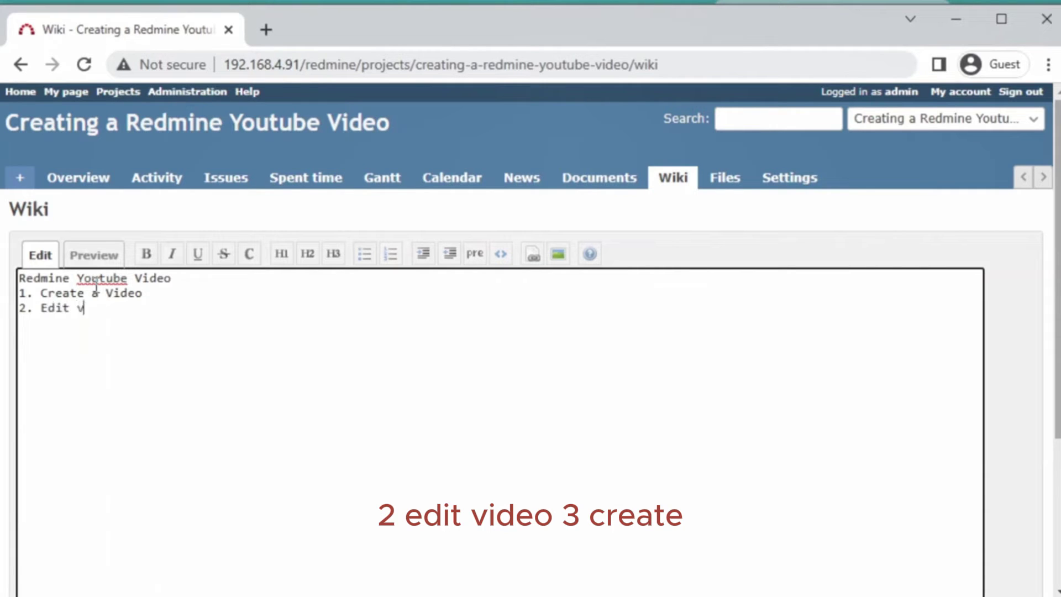
{"action": "type", "text": "ideo"}
{"action": "type", "text": " 3. Create"}
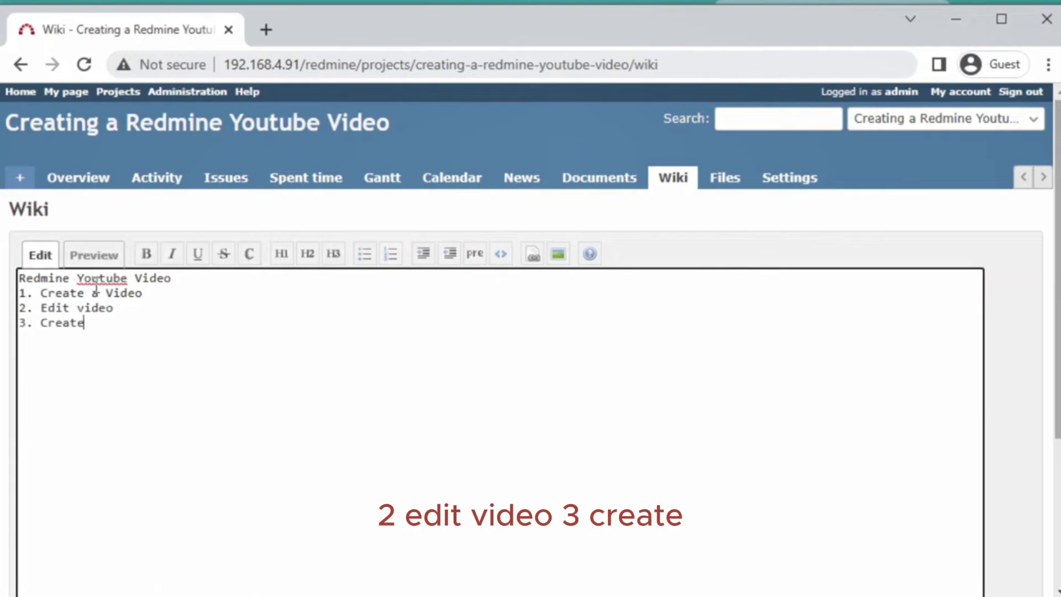
{"action": "type", "text": " thu"}
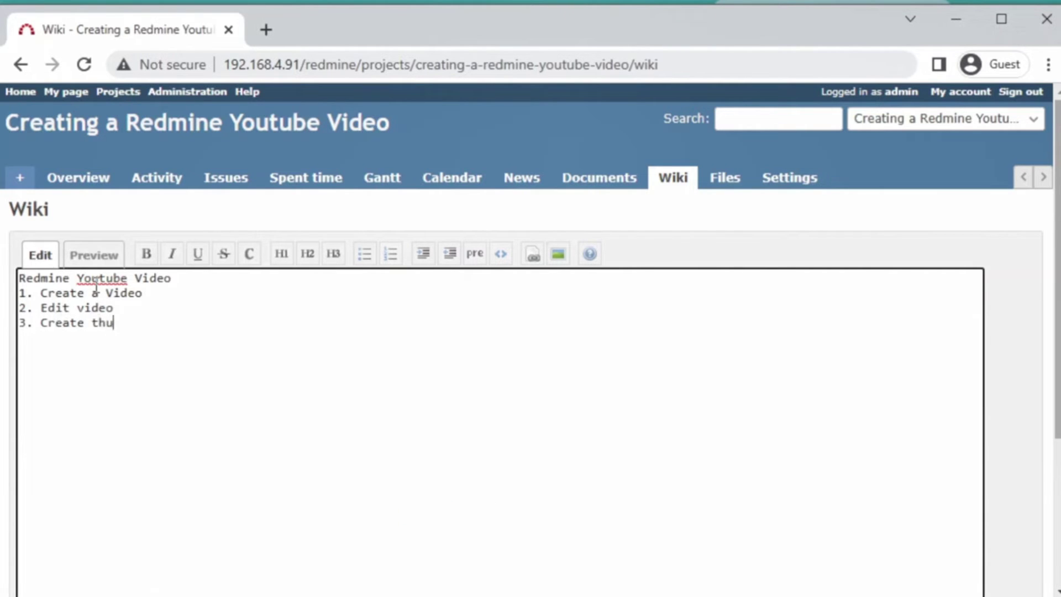
{"action": "type", "text": "bm"}
{"action": "key", "text": "BackSpace"}
{"action": "key", "text": "BackSpace"}
{"action": "type", "text": "um"}
{"action": "key", "text": "BackSpace"}
{"action": "key", "text": "BackSpace"}
{"action": "key", "text": "BackSpace"}
{"action": "key", "text": "BackSpace"}
{"action": "type", "text": "thumbnail for Video"}
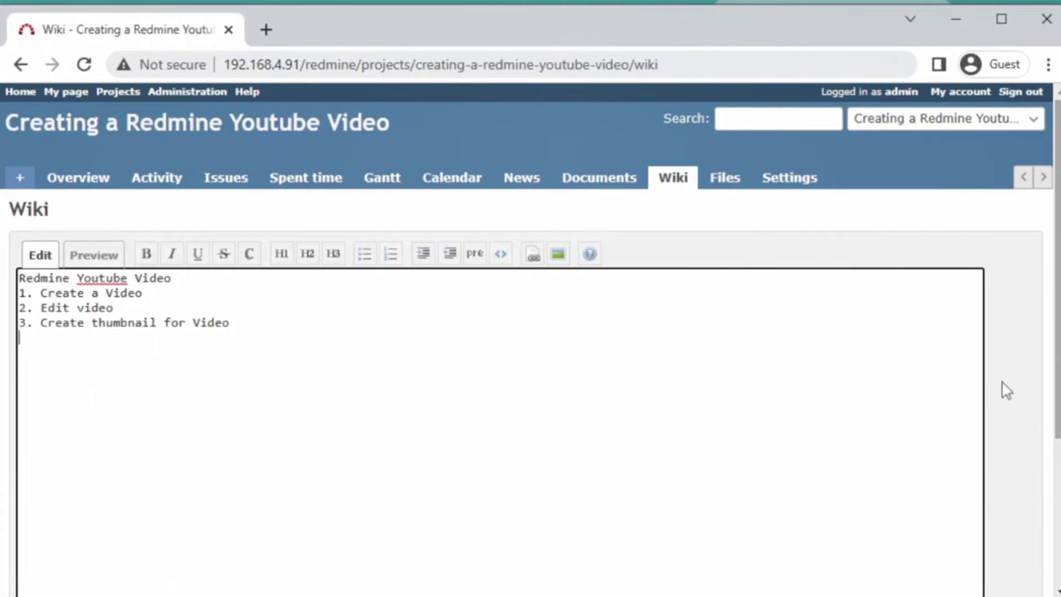
- Attach redmine.png from the Redmine folder to the wiki edit form
{"action": "scroll", "coordinate": [1004, 389], "scroll_direction": "down", "scroll_amount": 2}
{"action": "scroll", "coordinate": [1007, 390], "scroll_direction": "up", "scroll_amount": 2}
{"action": "scroll", "coordinate": [1006, 391], "scroll_direction": "down", "scroll_amount": 4}
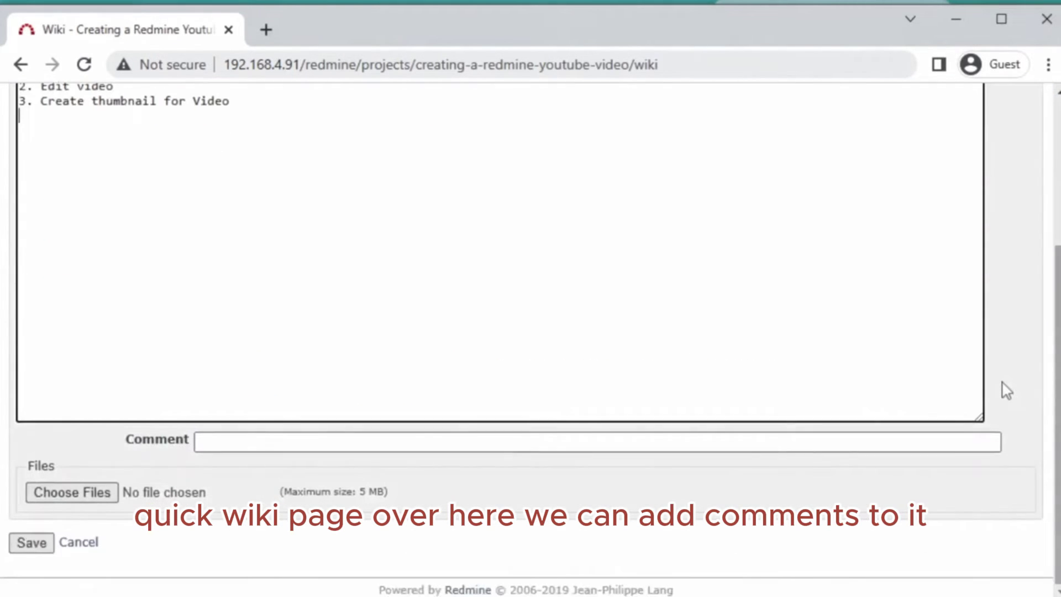
{"action": "left_click", "coordinate": [320, 440]}
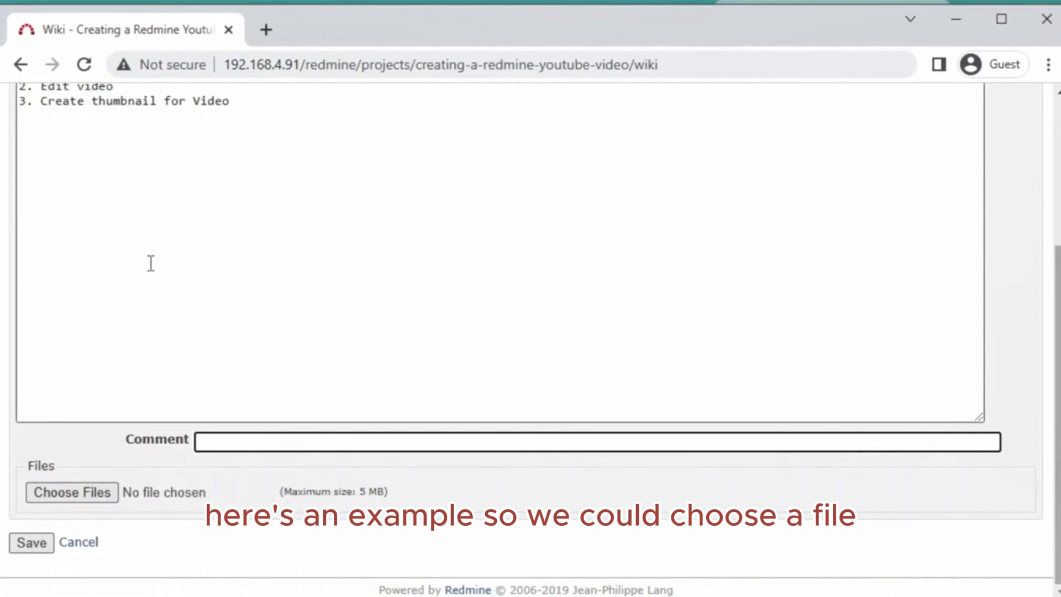
{"action": "scroll", "coordinate": [152, 271], "scroll_direction": "up", "scroll_amount": 2}
{"action": "scroll", "coordinate": [154, 280], "scroll_direction": "down", "scroll_amount": 2}
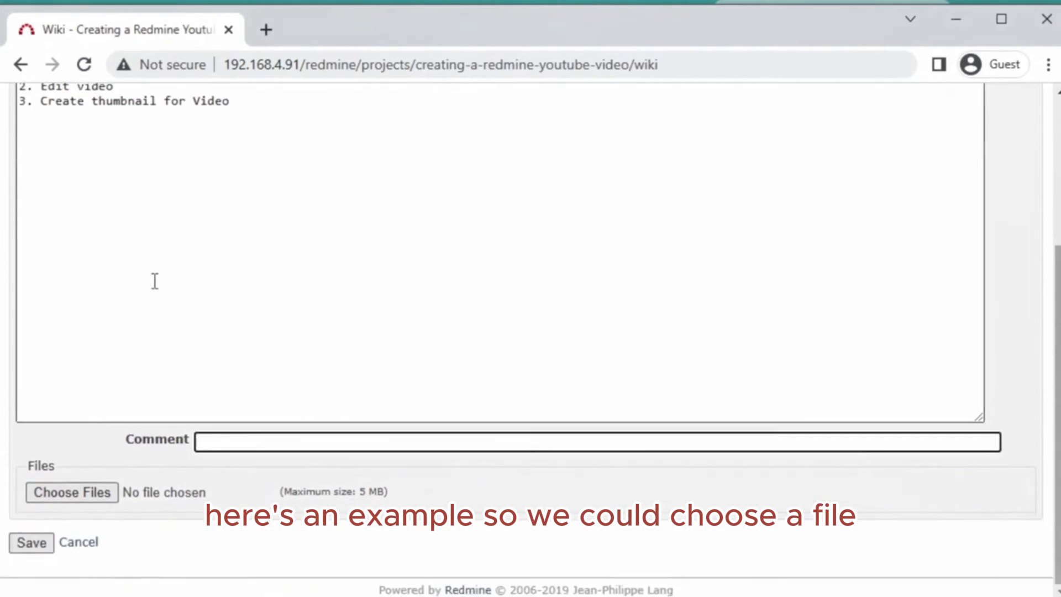
{"action": "left_click", "coordinate": [78, 493]}
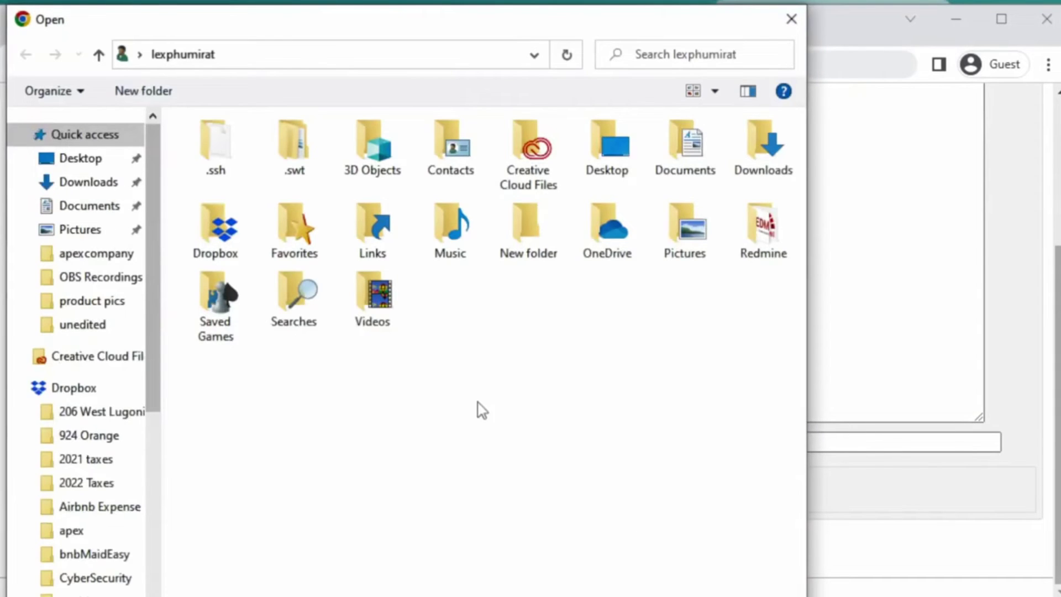
{"action": "double_click", "coordinate": [761, 235]}
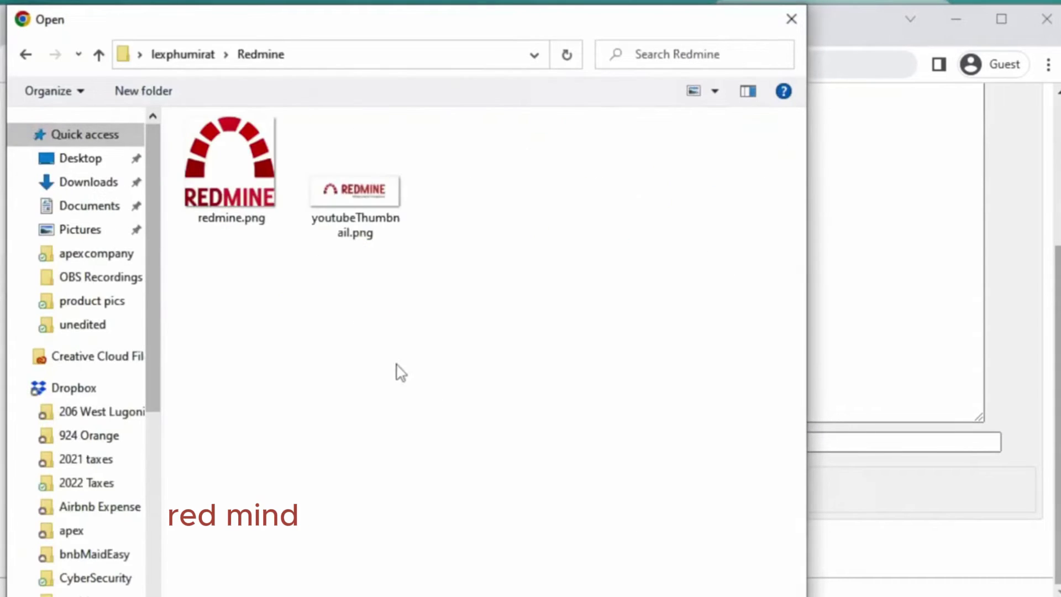
{"action": "left_click", "coordinate": [245, 182]}
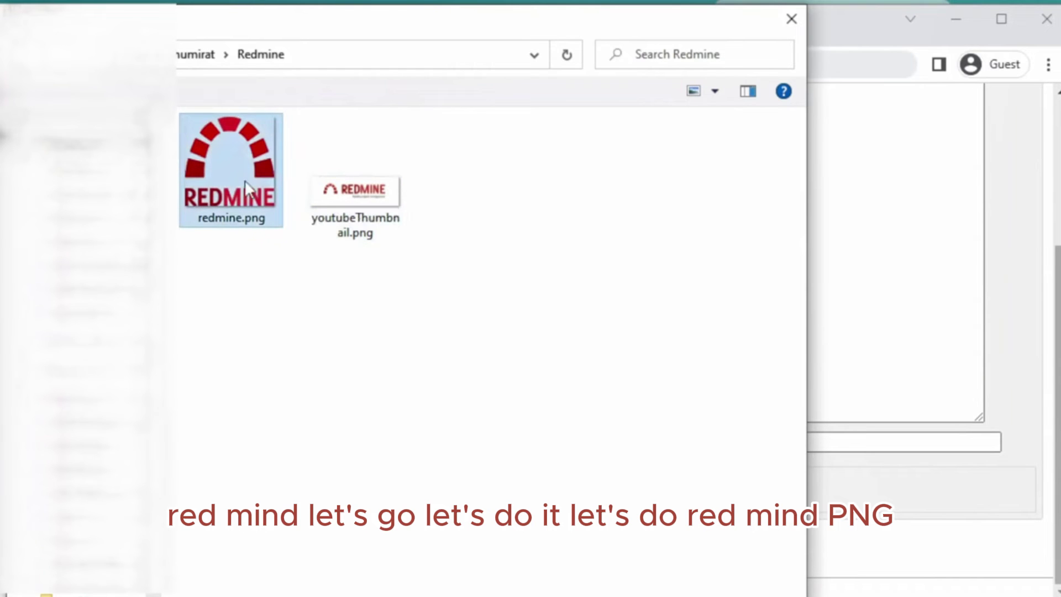
{"action": "double_click", "coordinate": [245, 181]}
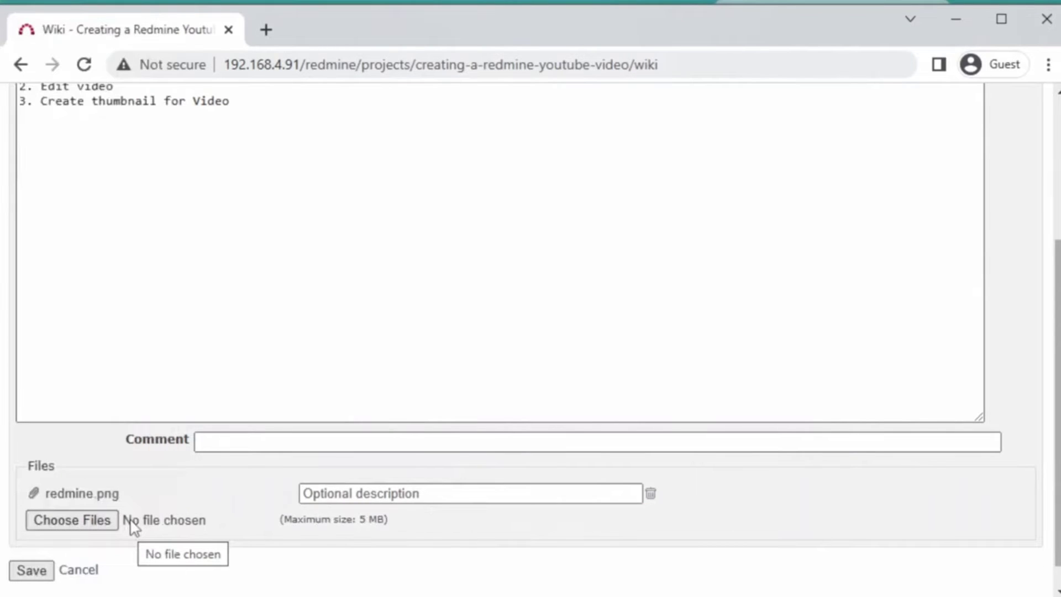
- Add the note '- use the current attached file as your thumbnail Idea.' below step 3
{"action": "scroll", "coordinate": [304, 349], "scroll_direction": "up", "scroll_amount": 2}
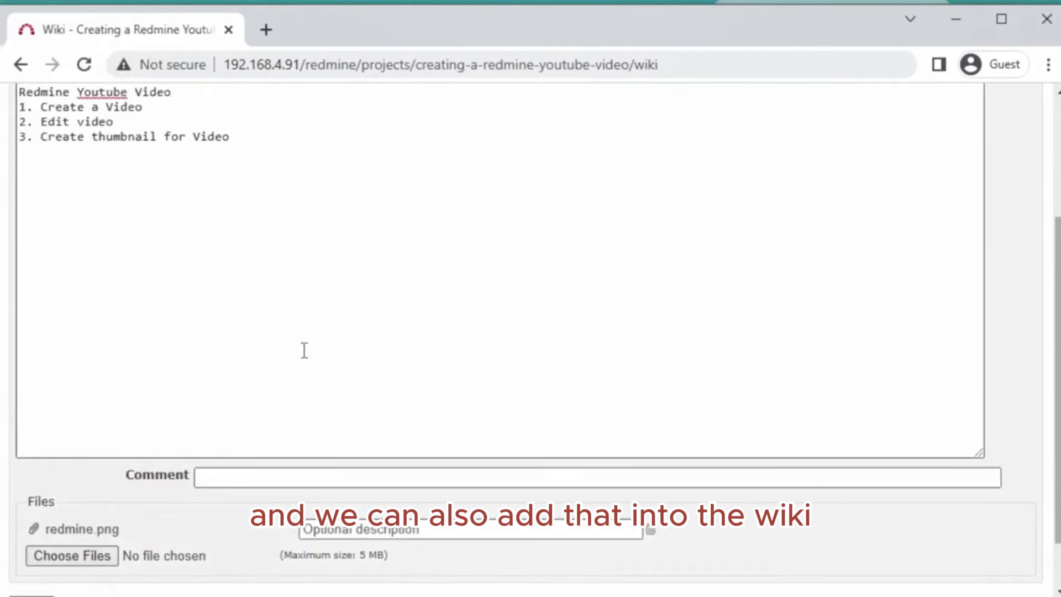
{"action": "scroll", "coordinate": [304, 350], "scroll_direction": "down", "scroll_amount": 2}
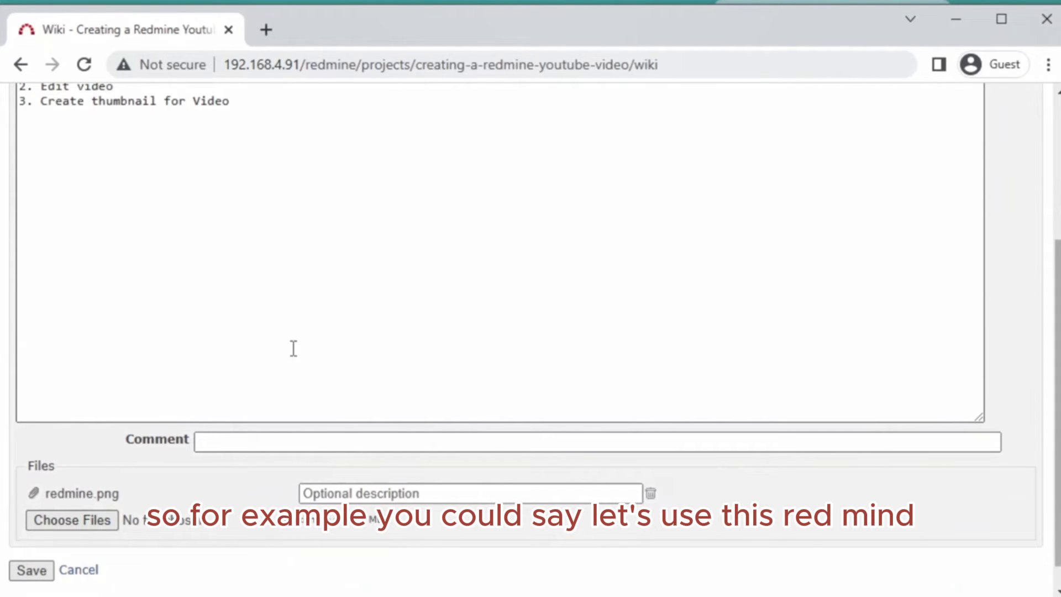
{"action": "scroll", "coordinate": [305, 355], "scroll_direction": "up", "scroll_amount": 1}
{"action": "scroll", "coordinate": [305, 355], "scroll_direction": "up", "scroll_amount": 2}
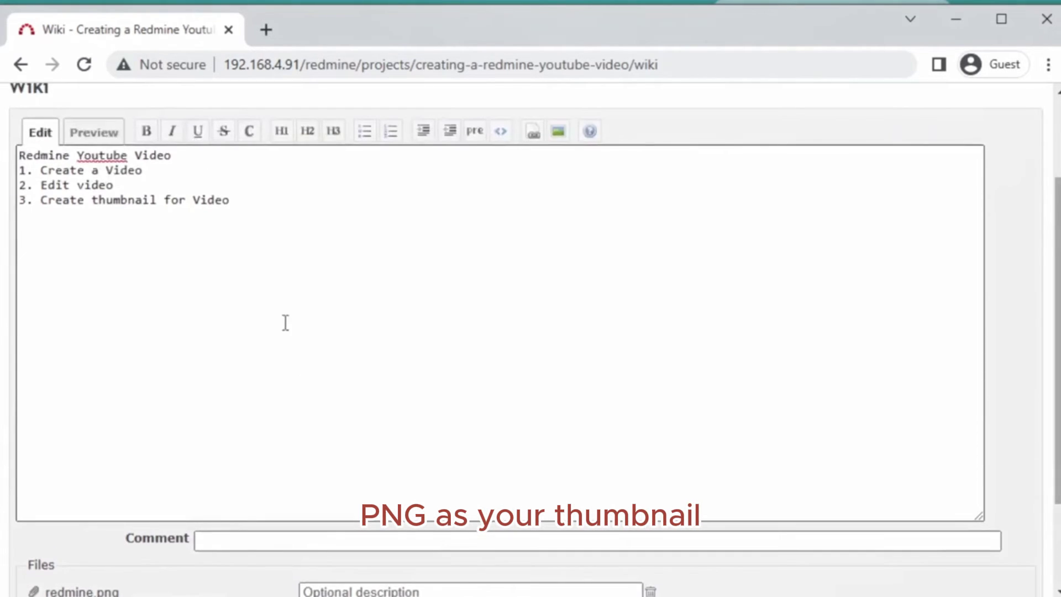
{"action": "left_click", "coordinate": [255, 205]}
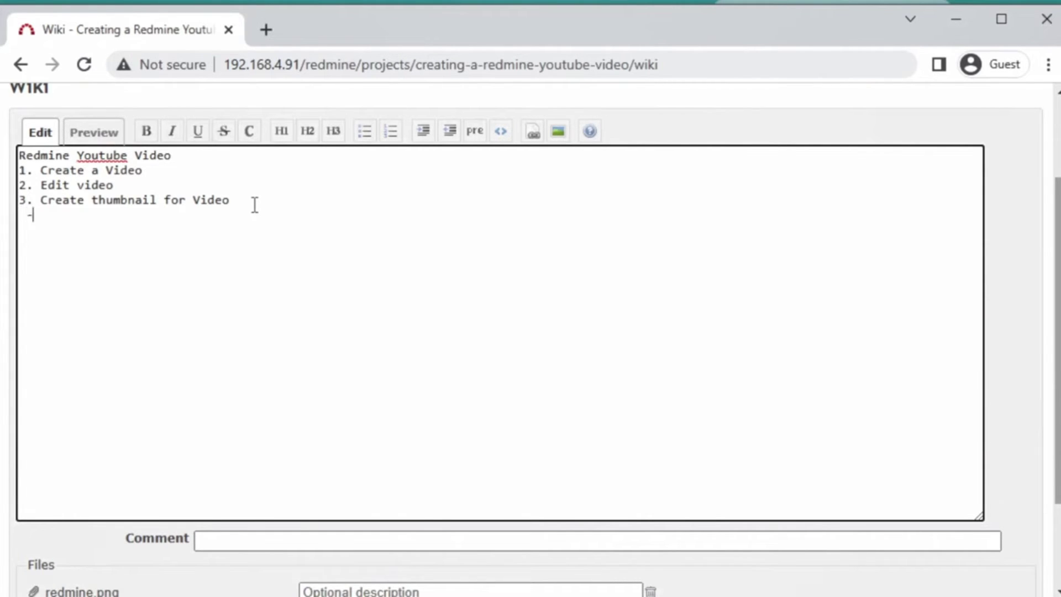
{"action": "type", "text": "- use the cu"}
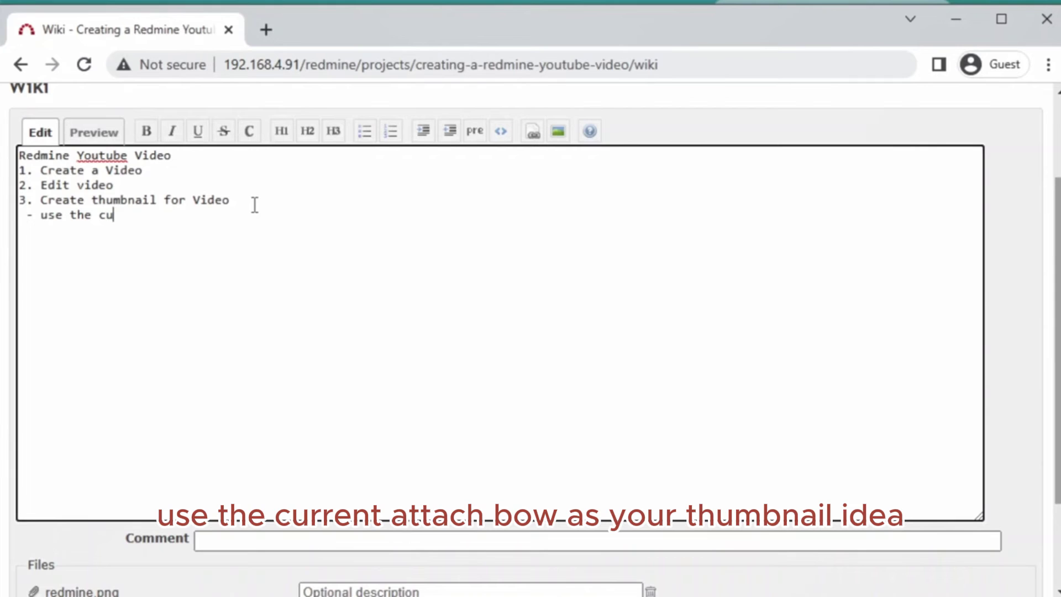
{"action": "type", "text": "rrent attach"}
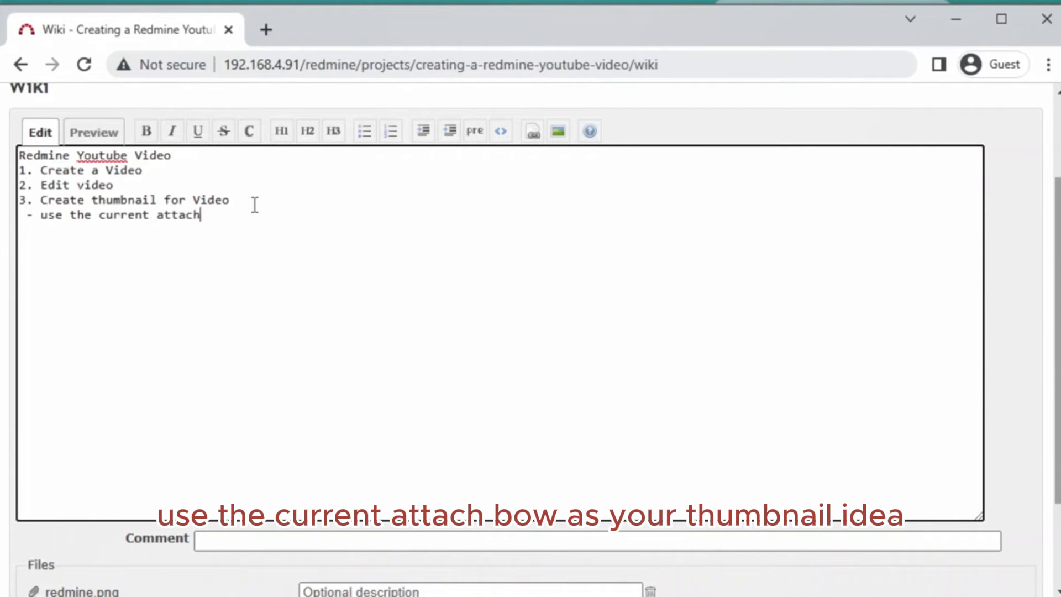
{"action": "type", "text": "ed file as your thumbna"}
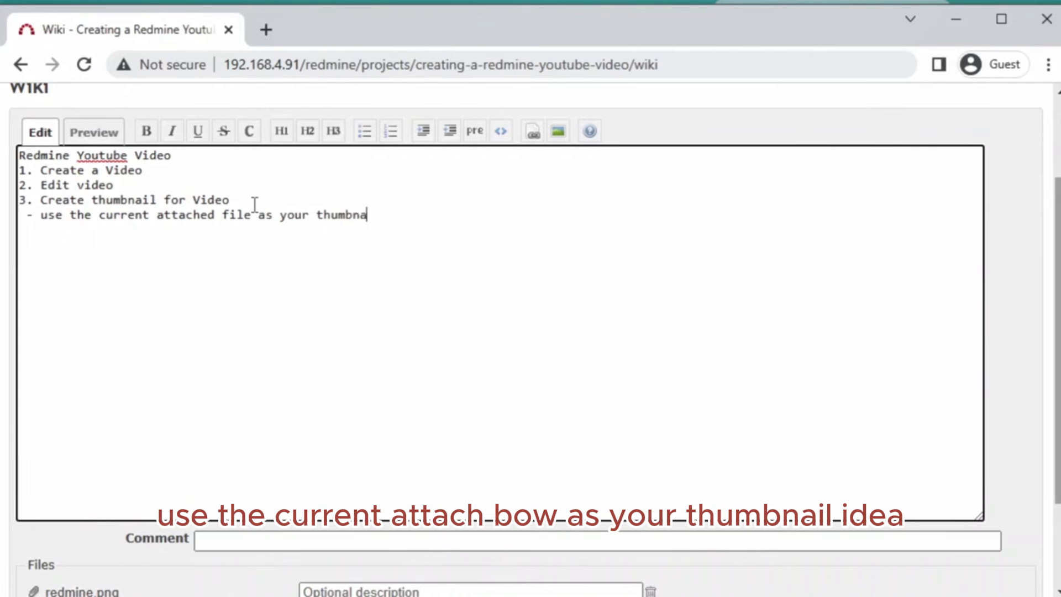
{"action": "type", "text": "il Ideak."}
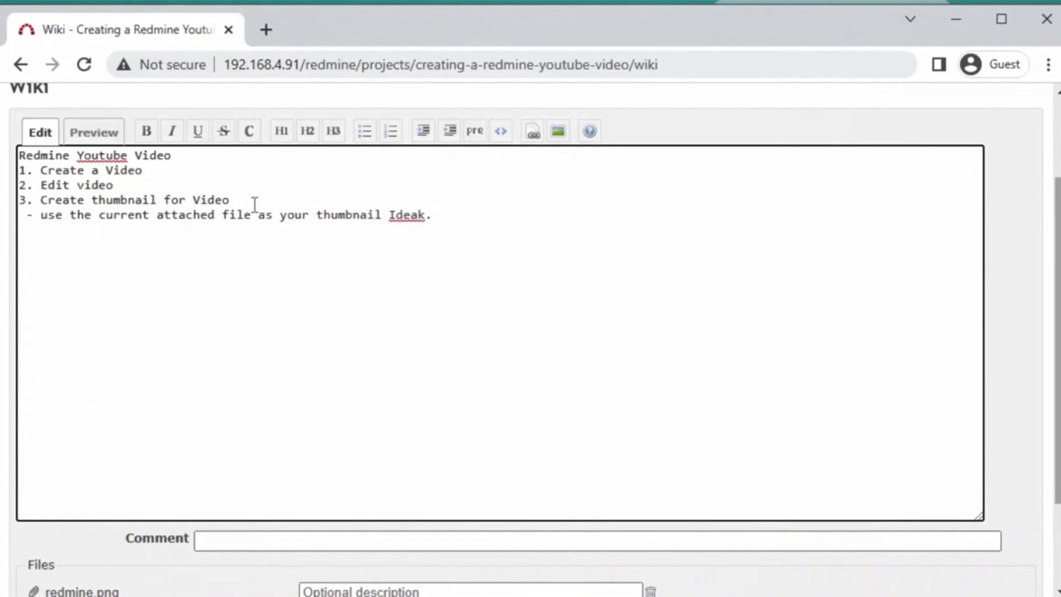
{"action": "key", "text": "BackSpace"}
{"action": "key", "text": "BackSpace"}
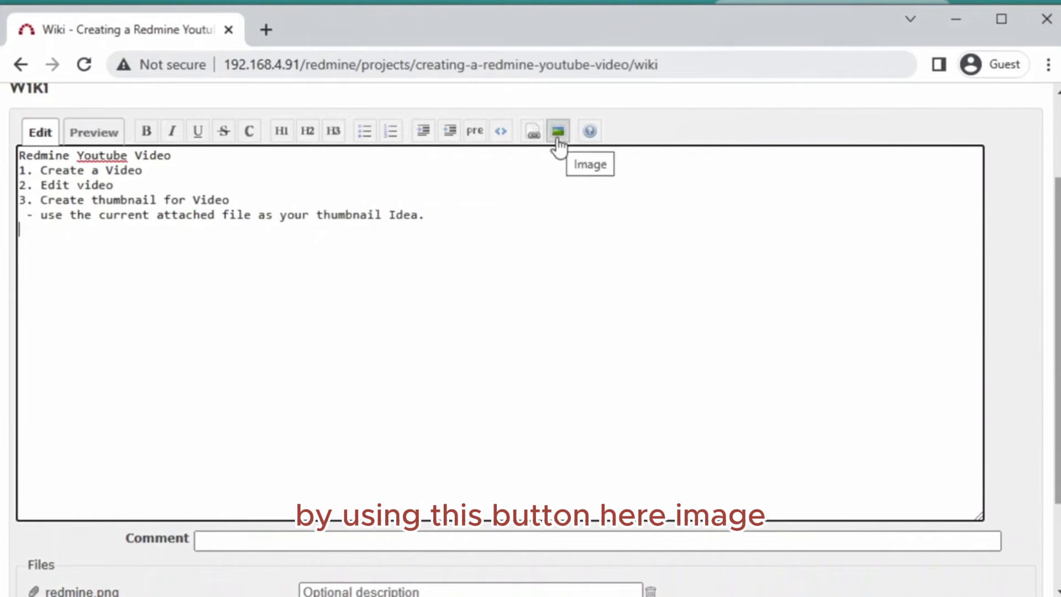
- Embed the attached image with the markup '!redmine.png!'
{"action": "left_click", "coordinate": [558, 133]}
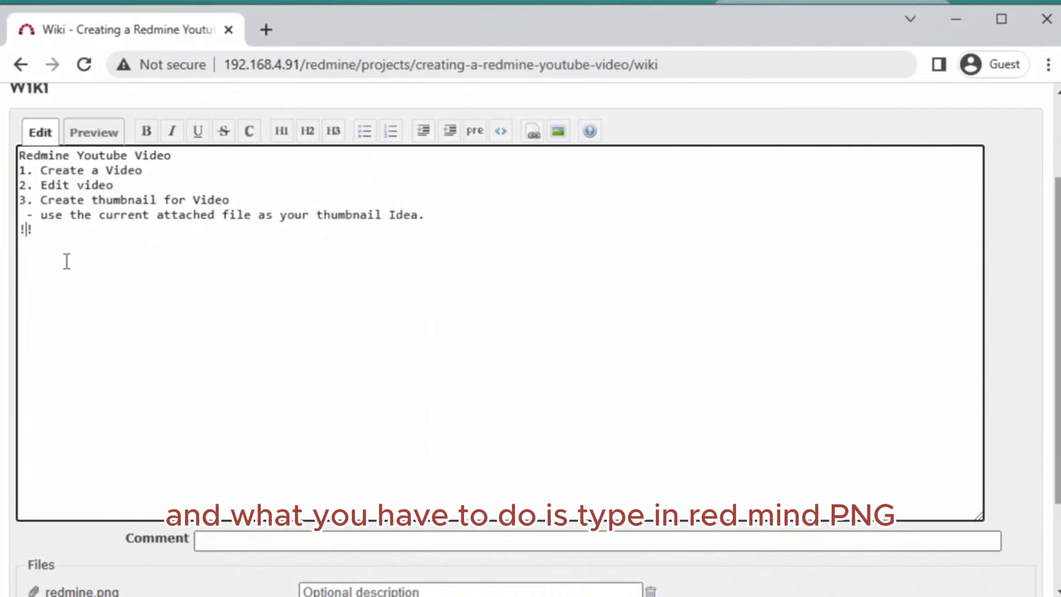
{"action": "type", "text": "redmine.png"}
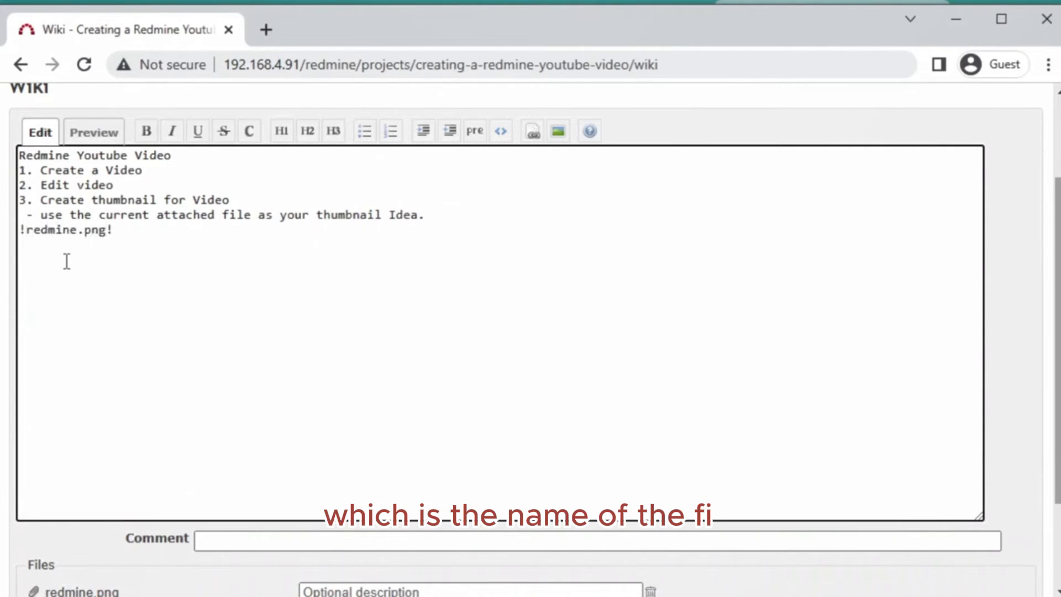
{"action": "scroll", "coordinate": [72, 275], "scroll_direction": "down", "scroll_amount": 2}
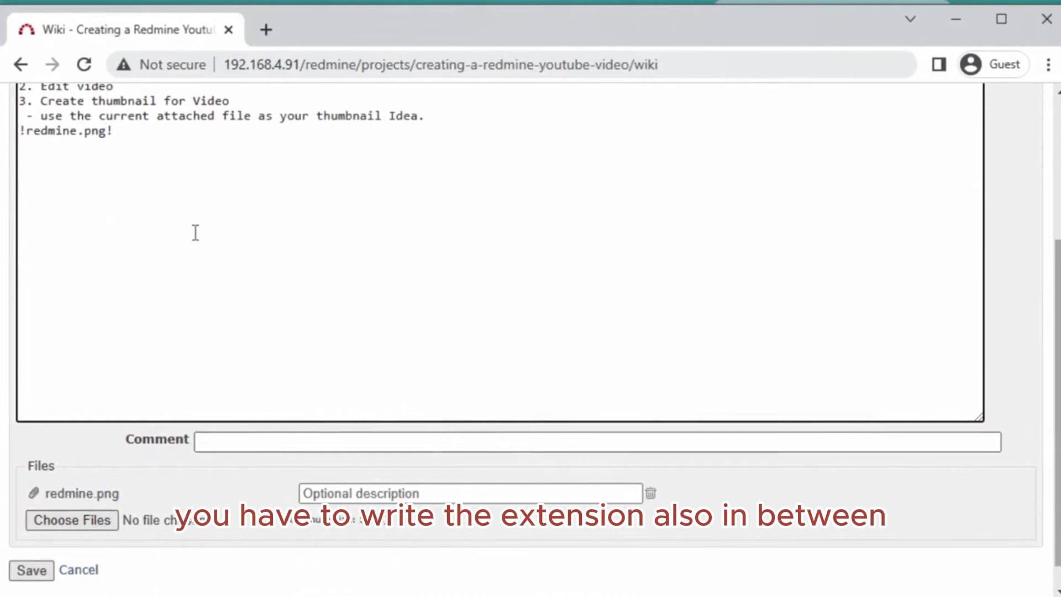
{"action": "scroll", "coordinate": [194, 232], "scroll_direction": "up", "scroll_amount": 2}
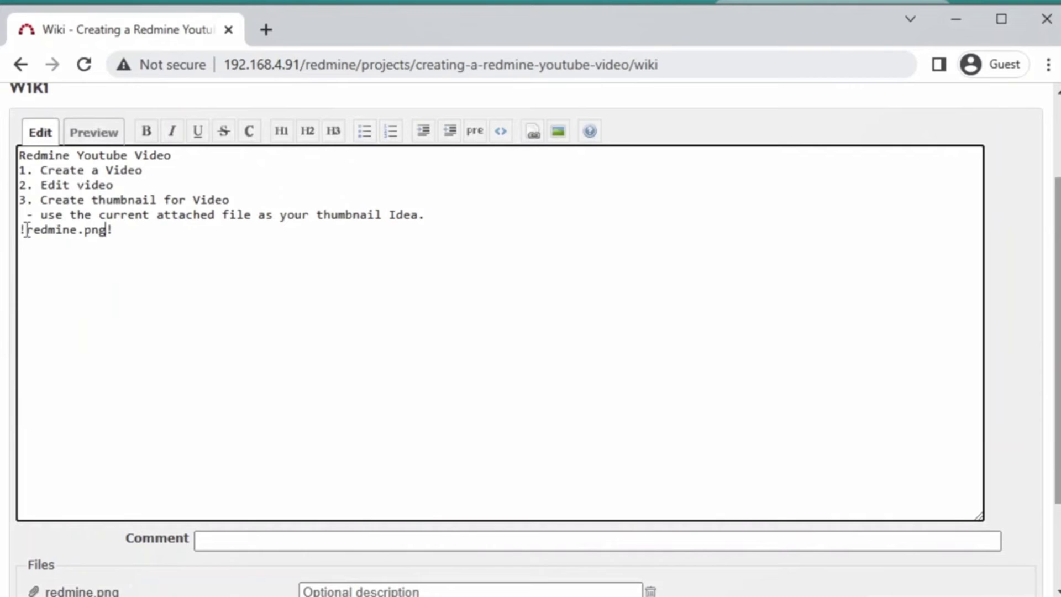
- Preview the wiki page to check the rendered steps, thumbnail note and Redmine logo
{"action": "left_click", "coordinate": [145, 238]}
{"action": "scroll", "coordinate": [171, 253], "scroll_direction": "up", "scroll_amount": 2}
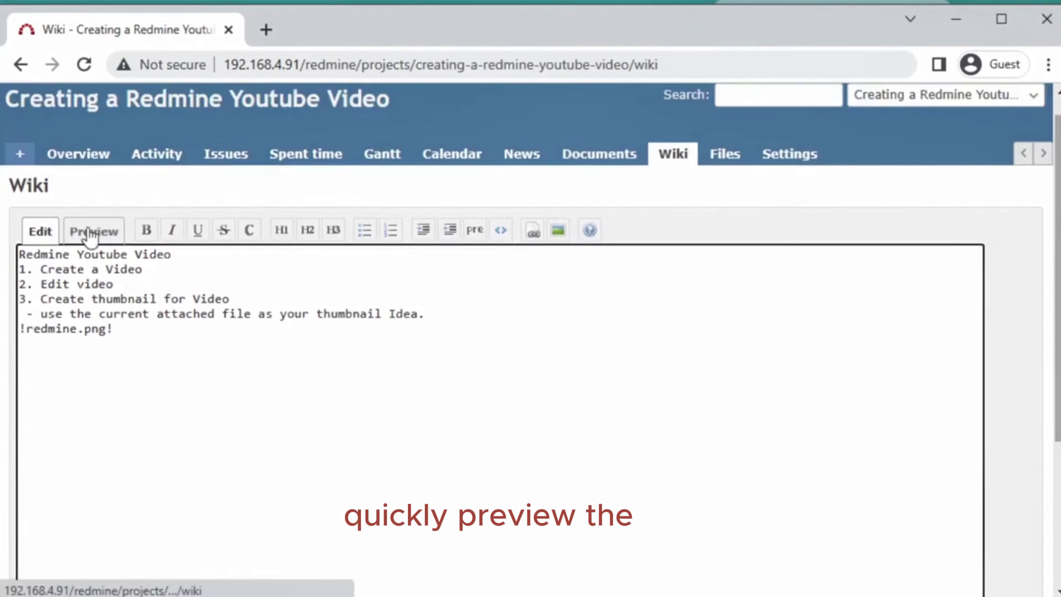
{"action": "left_click", "coordinate": [94, 233]}
{"action": "scroll", "coordinate": [397, 403], "scroll_direction": "down", "scroll_amount": 2}
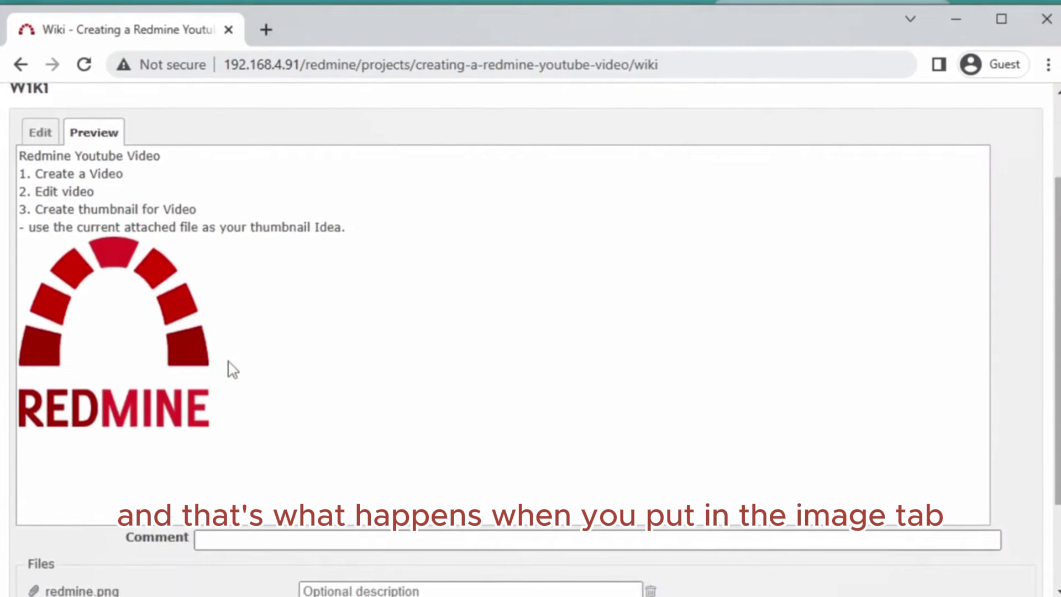
{"action": "scroll", "coordinate": [231, 368], "scroll_direction": "down", "scroll_amount": 2}
{"action": "scroll", "coordinate": [230, 367], "scroll_direction": "up", "scroll_amount": 2}
{"action": "scroll", "coordinate": [224, 358], "scroll_direction": "up", "scroll_amount": 2}
{"action": "scroll", "coordinate": [227, 423], "scroll_direction": "down", "scroll_amount": 2}
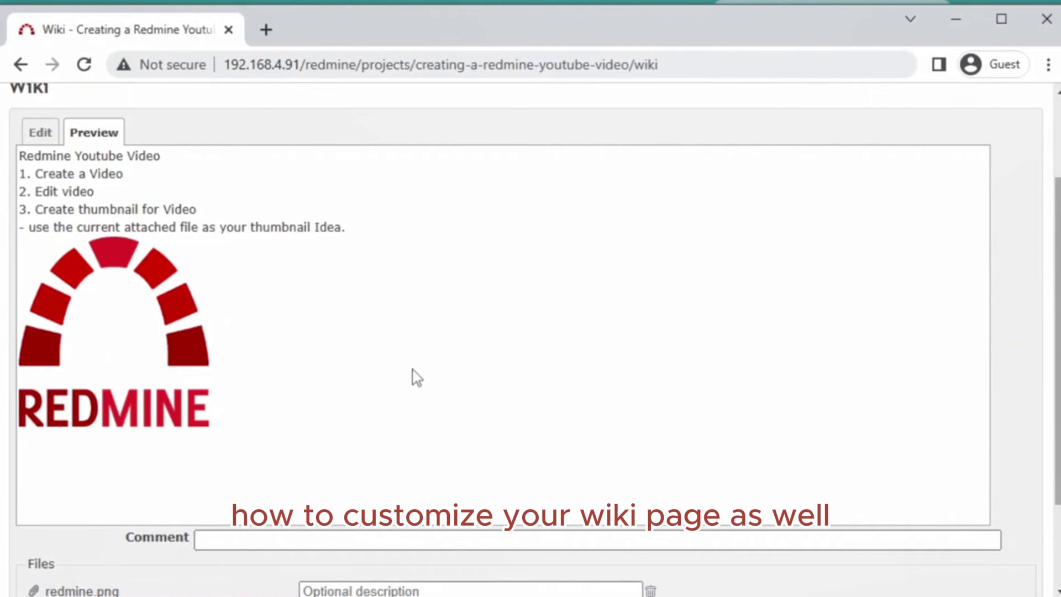
- Save the edited wiki page
{"action": "scroll", "coordinate": [416, 378], "scroll_direction": "up", "scroll_amount": 2}
{"action": "scroll", "coordinate": [416, 377], "scroll_direction": "down", "scroll_amount": 5}
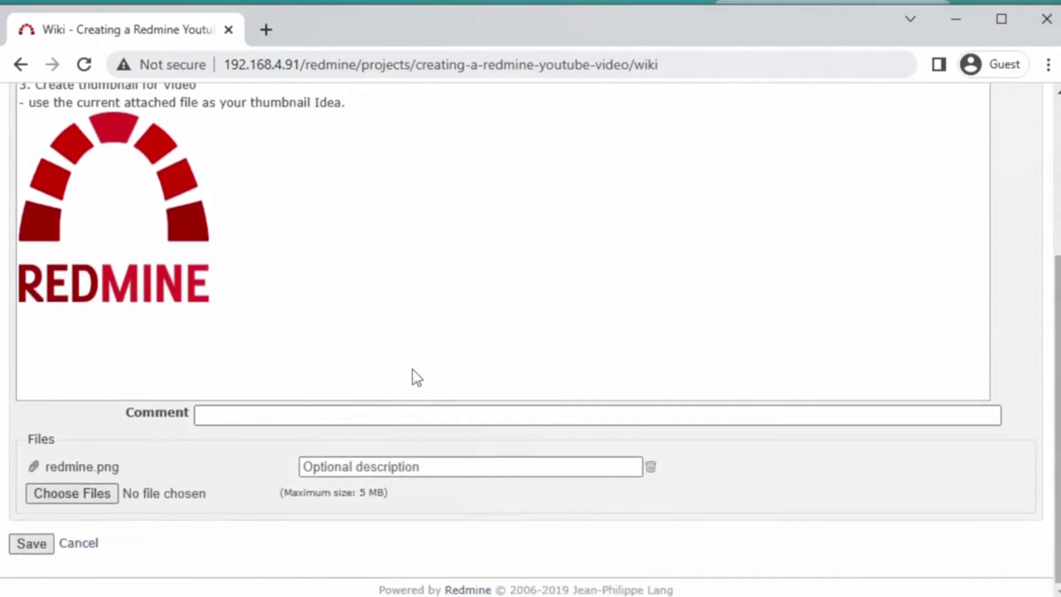
{"action": "scroll", "coordinate": [416, 377], "scroll_direction": "up", "scroll_amount": 2}
{"action": "scroll", "coordinate": [416, 378], "scroll_direction": "down", "scroll_amount": 2}
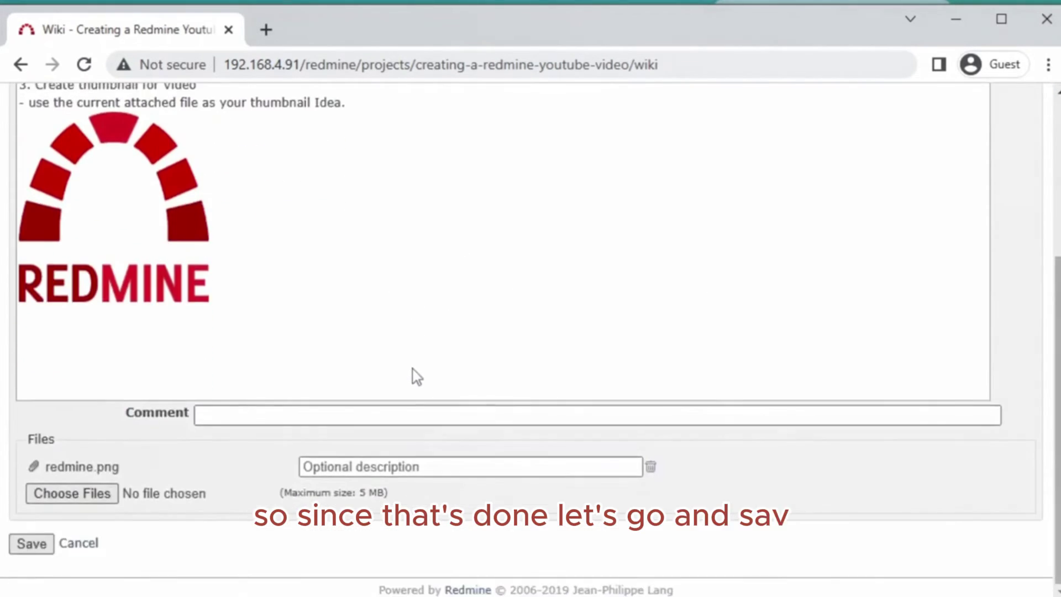
{"action": "left_click", "coordinate": [29, 546]}
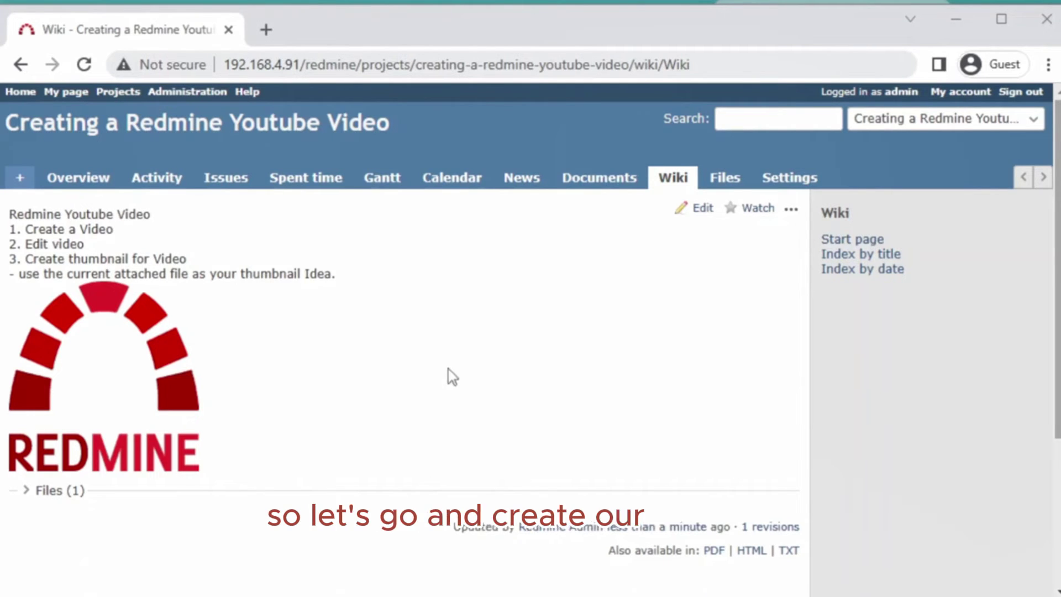
- Start a new issue from the project's Issues list and set its tracker to Feature
{"action": "left_click", "coordinate": [212, 178]}
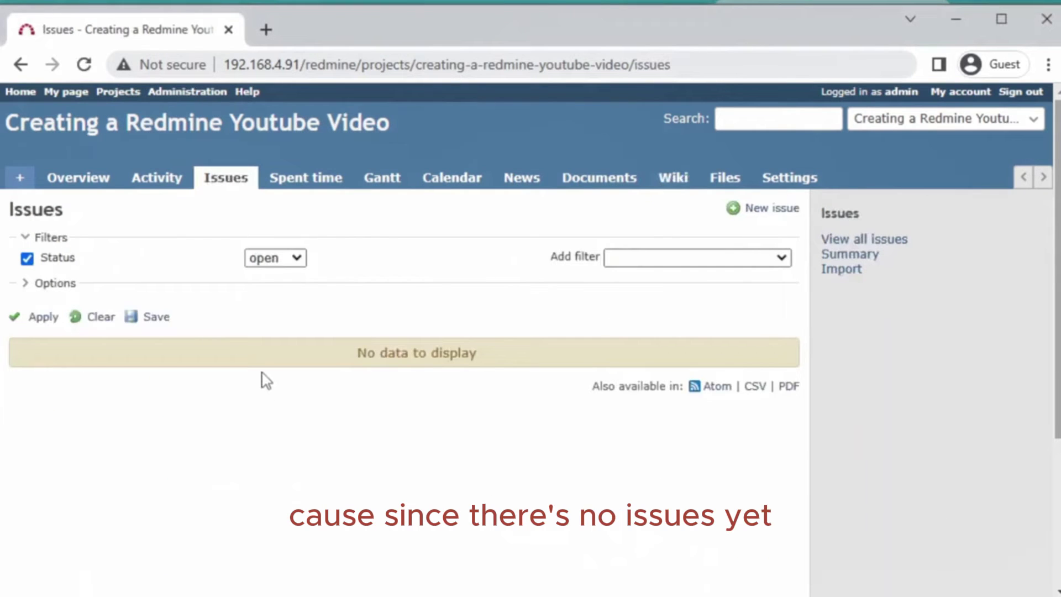
{"action": "left_click", "coordinate": [755, 209]}
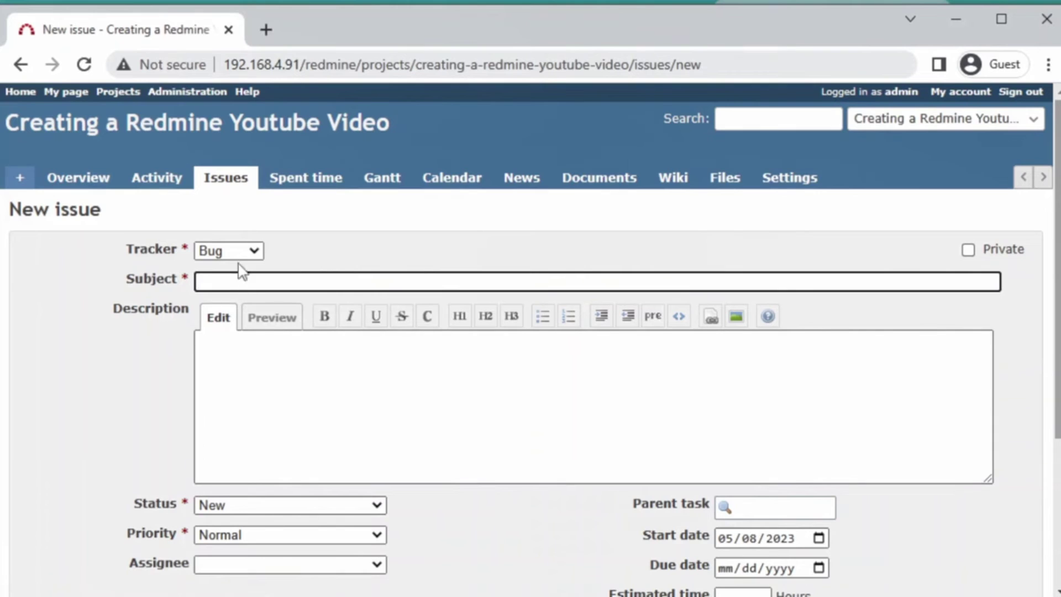
{"action": "left_click", "coordinate": [255, 252]}
{"action": "left_click", "coordinate": [301, 251]}
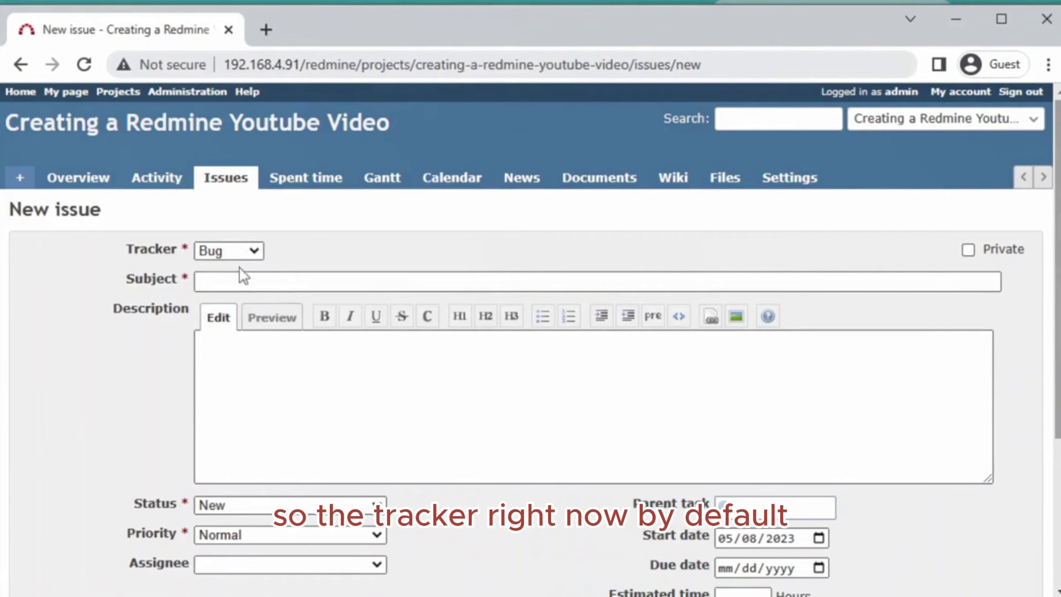
{"action": "left_click", "coordinate": [253, 255]}
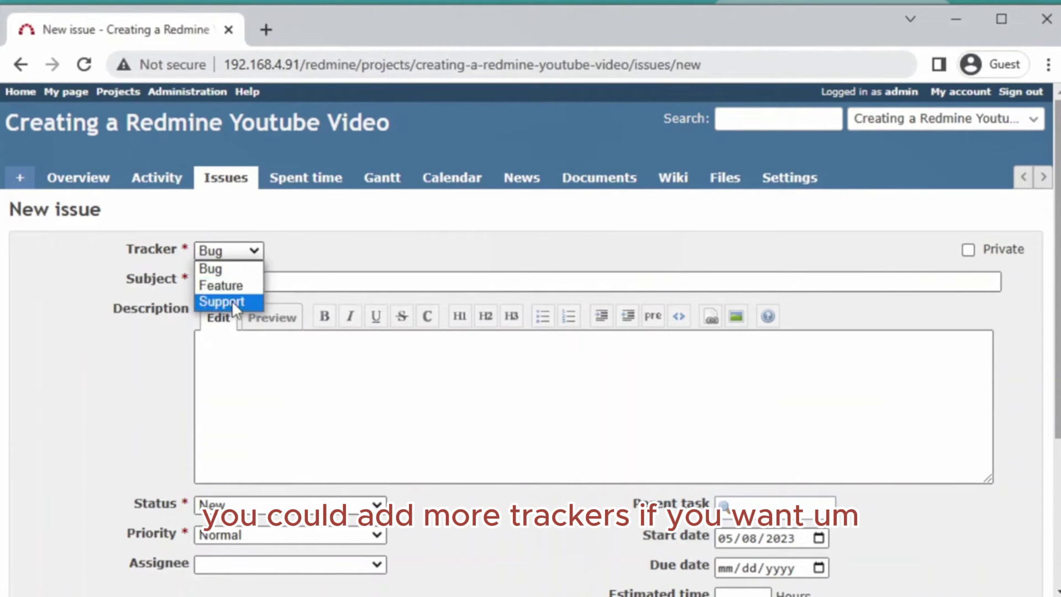
{"action": "left_click", "coordinate": [281, 252]}
{"action": "left_click", "coordinate": [243, 253]}
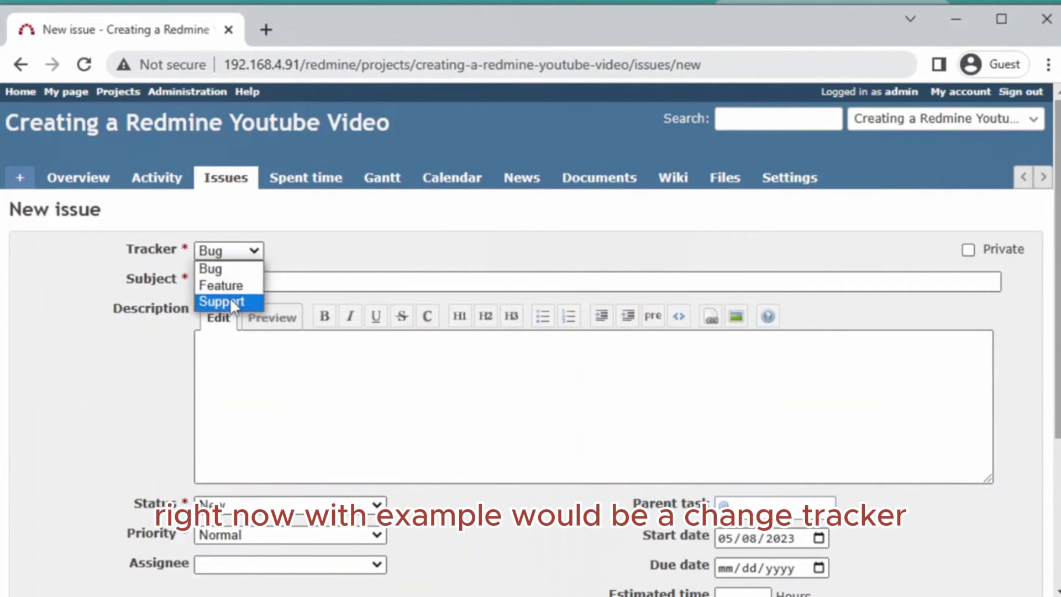
{"action": "left_click", "coordinate": [326, 253]}
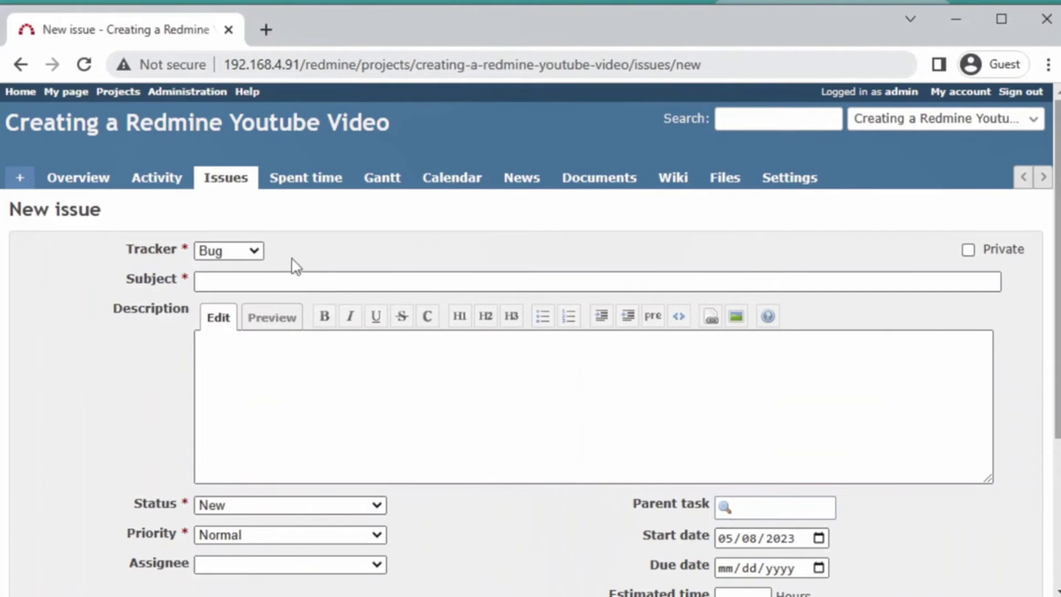
{"action": "left_click", "coordinate": [252, 253]}
{"action": "left_click", "coordinate": [237, 286]}
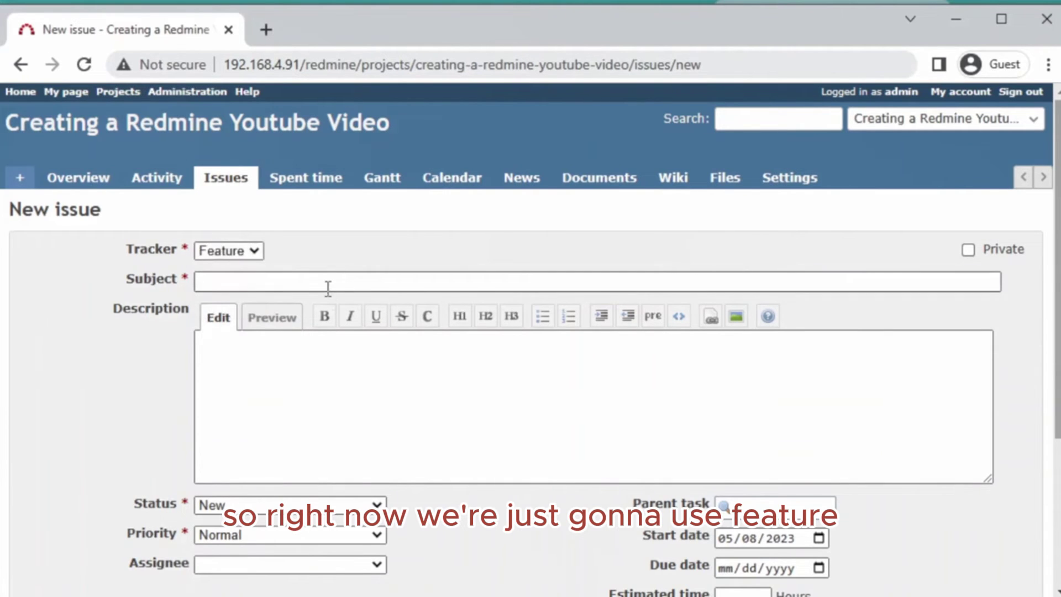
{"action": "left_click", "coordinate": [324, 284]}
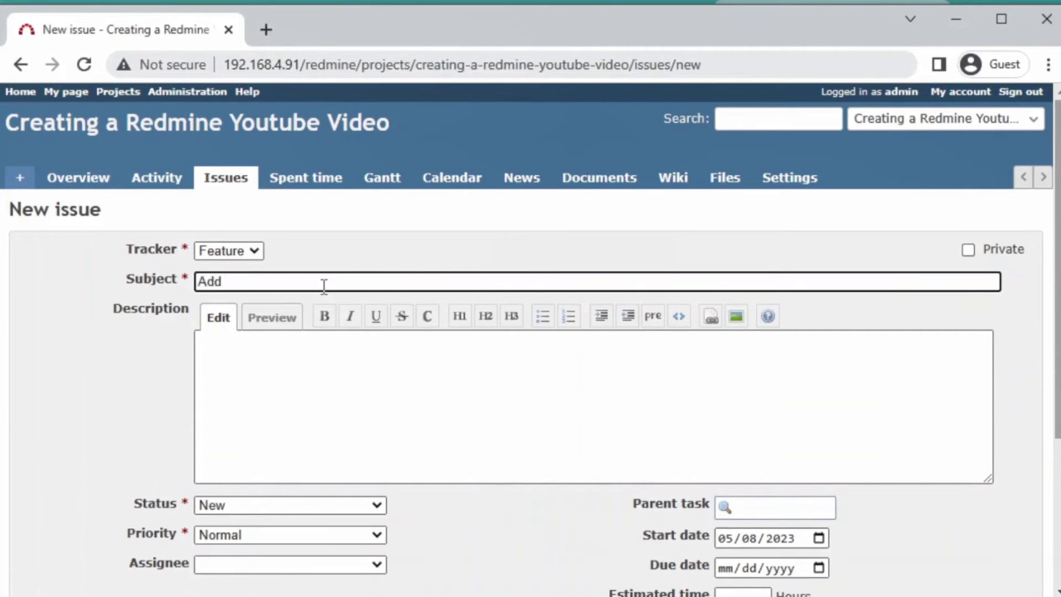
- Complete the subject 'Add attached thumbnail' and enter description 'Add attached thumbnail from wiki to your edit.'
{"action": "type", "text": "d thumbnail"}
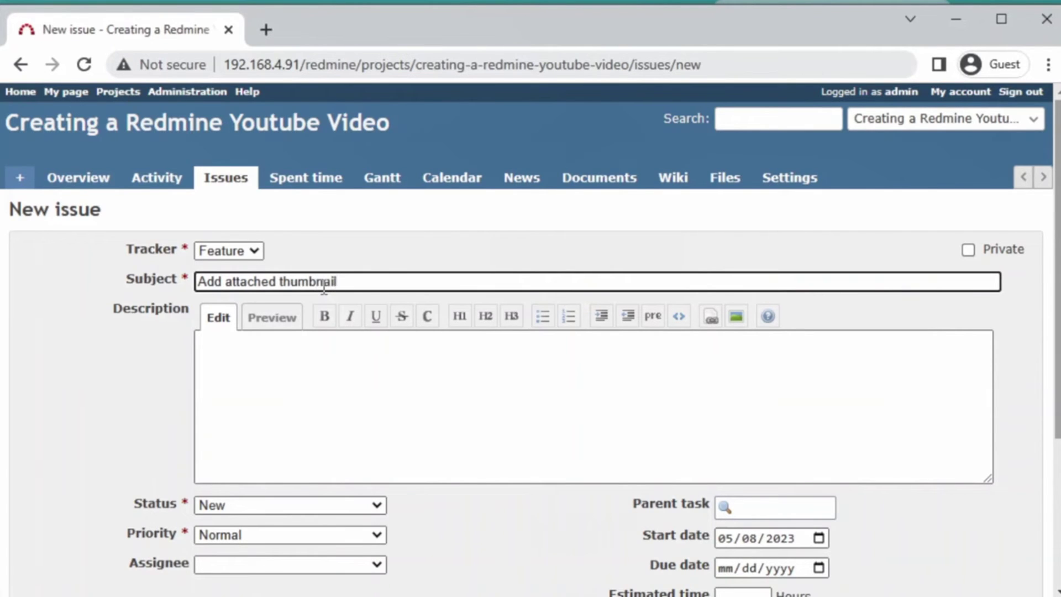
{"action": "left_click", "coordinate": [333, 433]}
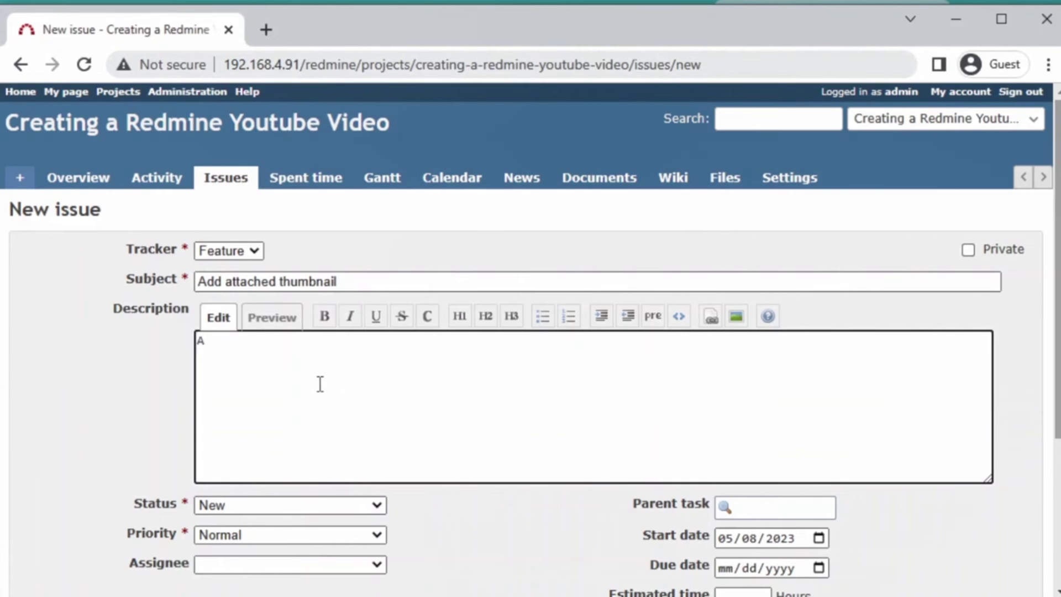
{"action": "type", "text": "Add attached thumbnail from wiki to your"}
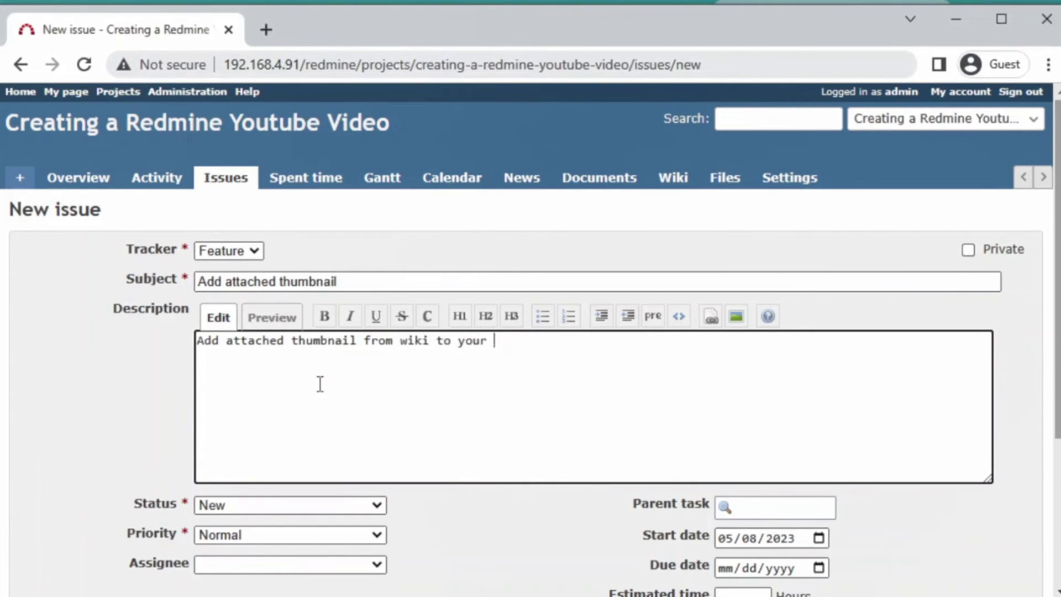
{"action": "type", "text": "dit."}
{"action": "scroll", "coordinate": [335, 391], "scroll_direction": "down", "scroll_amount": 2}
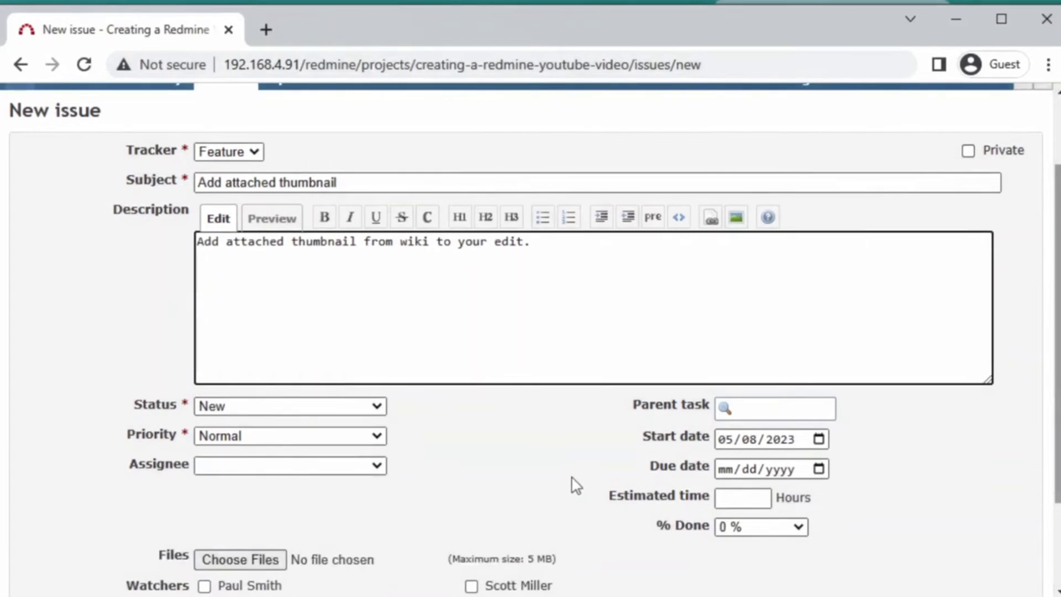
{"action": "scroll", "coordinate": [530, 453], "scroll_direction": "up", "scroll_amount": 2}
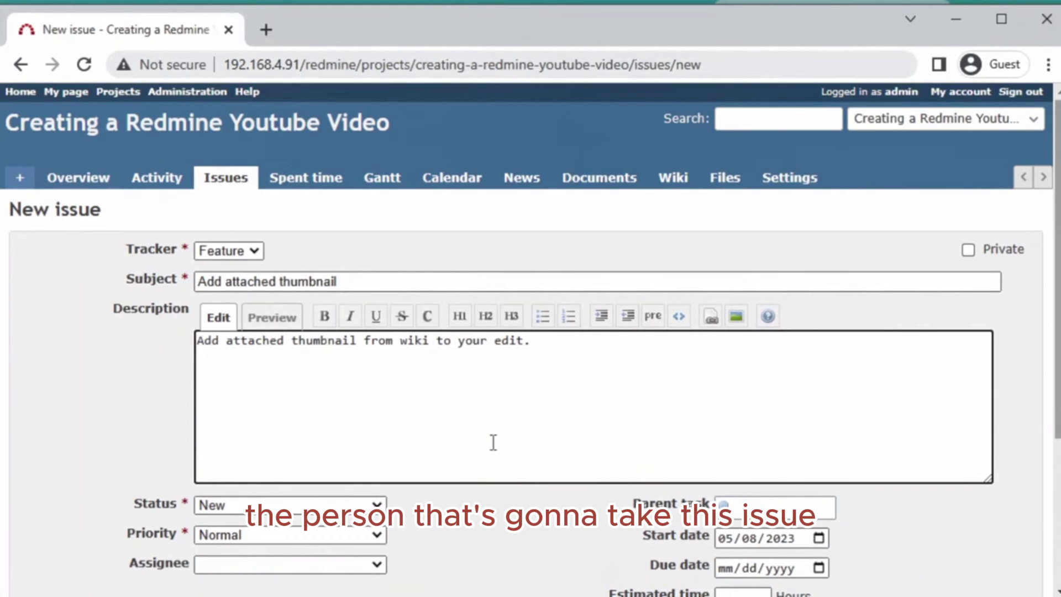
{"action": "scroll", "coordinate": [504, 407], "scroll_direction": "down", "scroll_amount": 2}
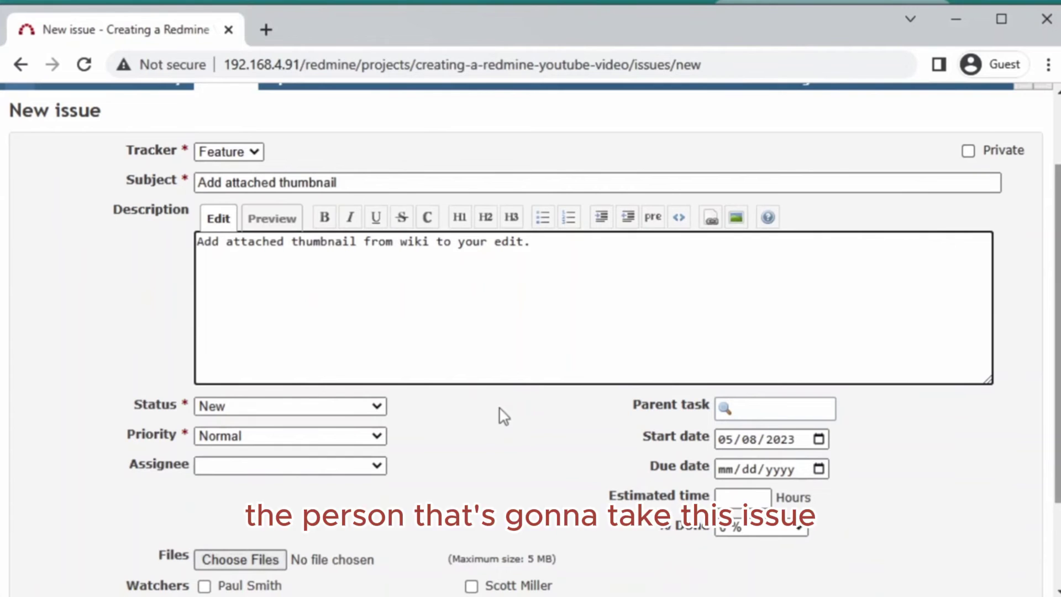
- Leave the issue's status at New and its priority at Normal
{"action": "left_click", "coordinate": [359, 409]}
{"action": "left_click", "coordinate": [362, 409]}
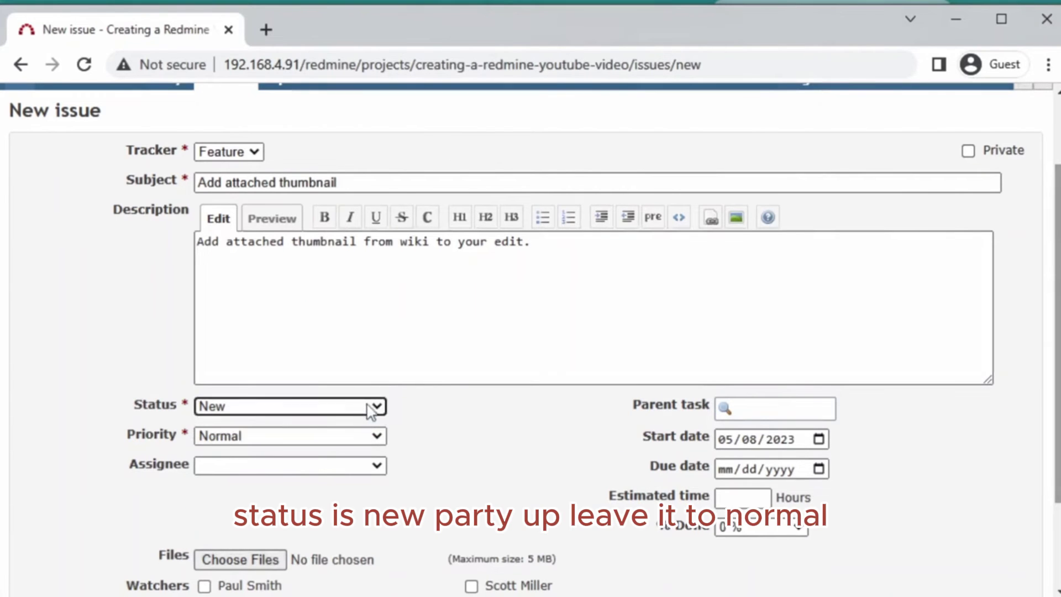
{"action": "scroll", "coordinate": [402, 434], "scroll_direction": "down", "scroll_amount": 2}
{"action": "left_click", "coordinate": [343, 343]}
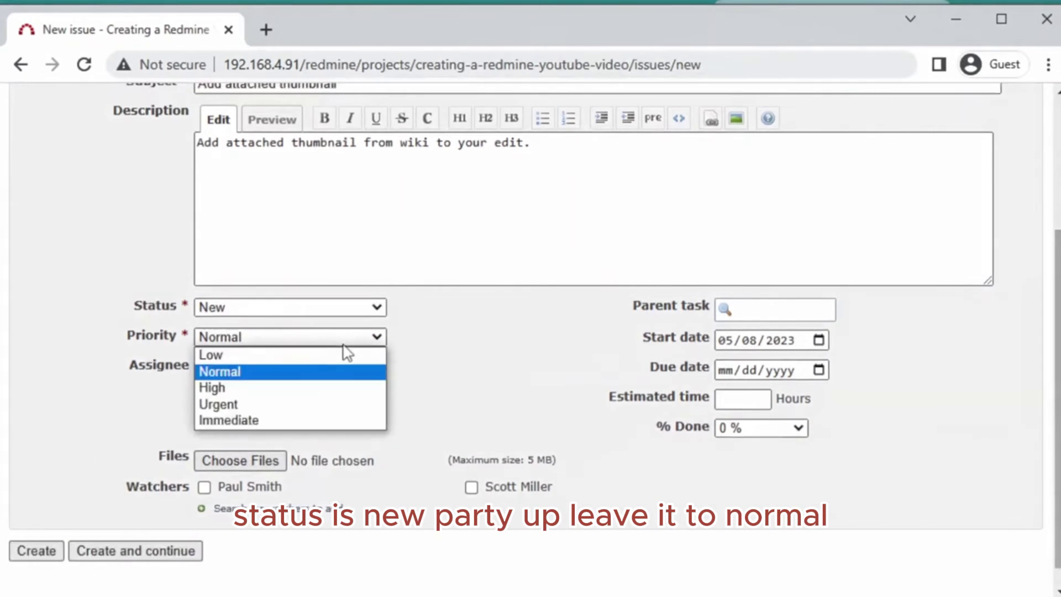
{"action": "left_click", "coordinate": [308, 373]}
- Assign the issue to a team member and tick team members as watchers
{"action": "scroll", "coordinate": [482, 379], "scroll_direction": "down", "scroll_amount": 1}
{"action": "left_click", "coordinate": [377, 353]}
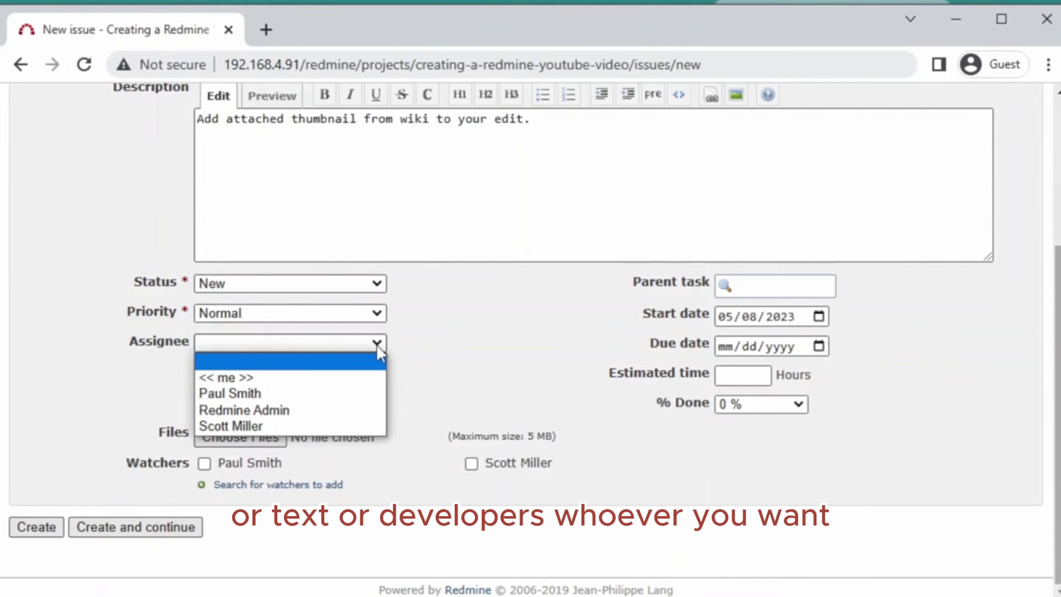
{"action": "left_click", "coordinate": [260, 426]}
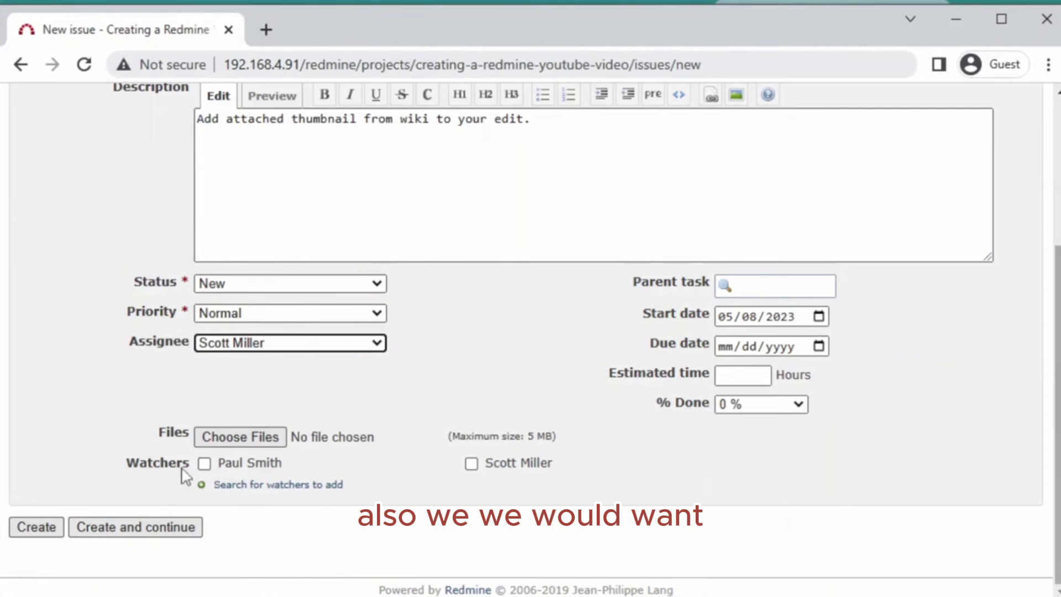
{"action": "left_click", "coordinate": [205, 464]}
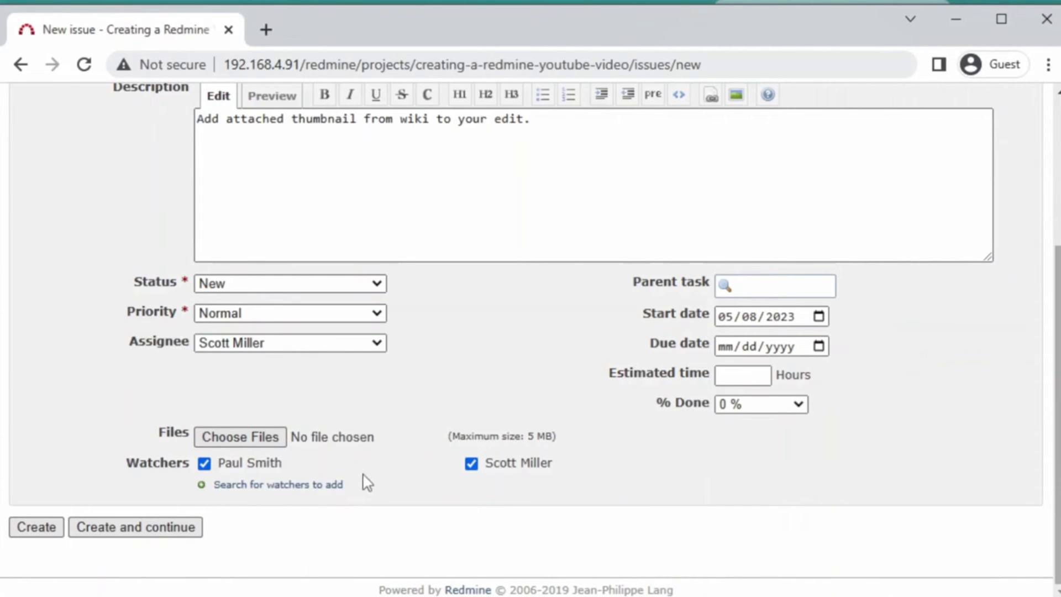
- Leave the parent task empty and set start date 05/15/2023 and due date 05/19/2023
{"action": "scroll", "coordinate": [383, 476], "scroll_direction": "up", "scroll_amount": 2}
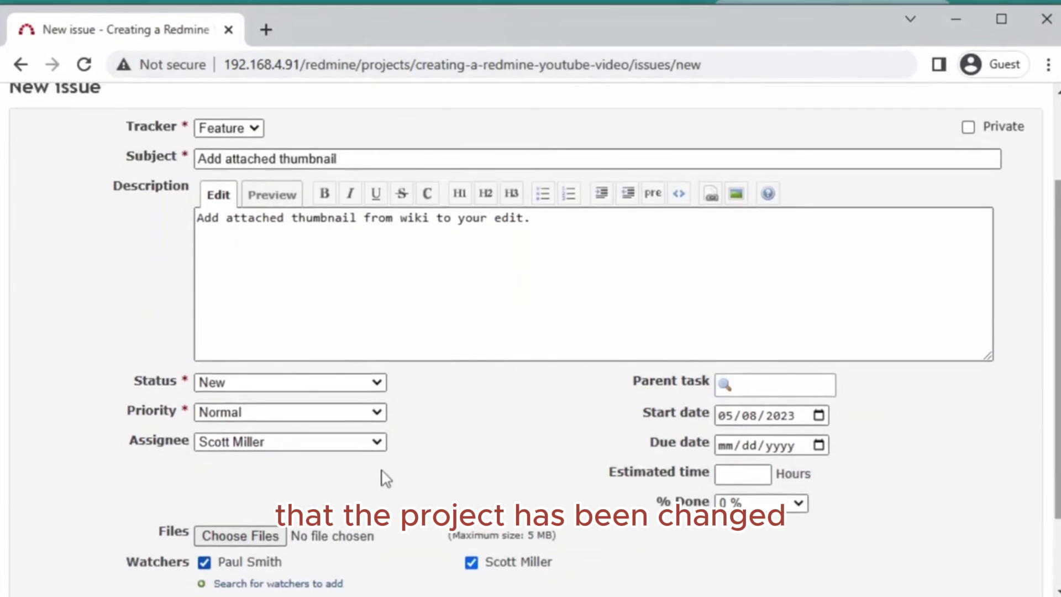
{"action": "scroll", "coordinate": [382, 476], "scroll_direction": "down", "scroll_amount": 2}
{"action": "scroll", "coordinate": [383, 476], "scroll_direction": "up", "scroll_amount": 2}
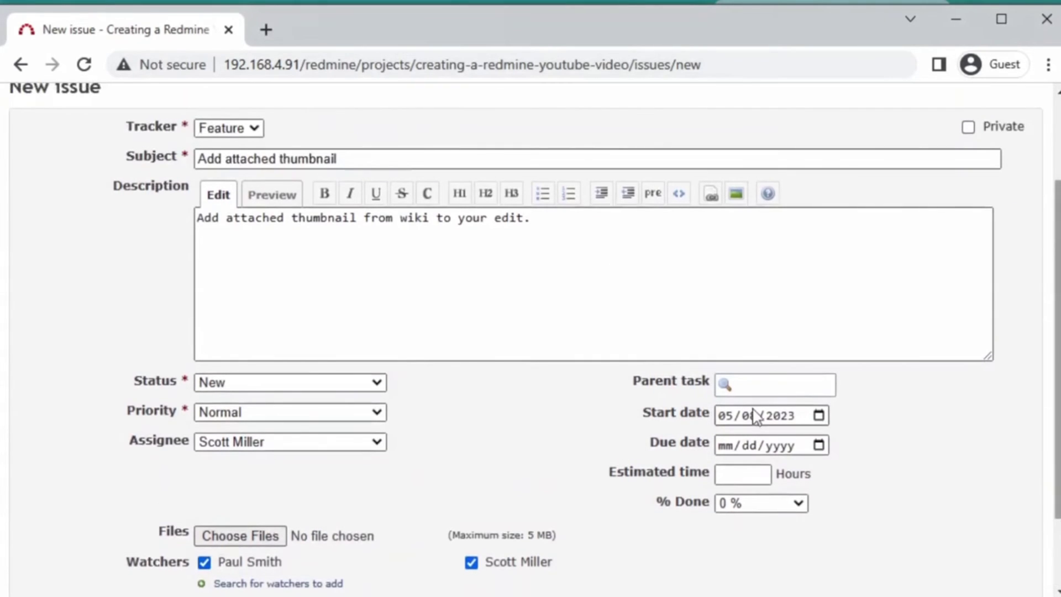
{"action": "left_click", "coordinate": [768, 384]}
{"action": "left_click", "coordinate": [497, 396]}
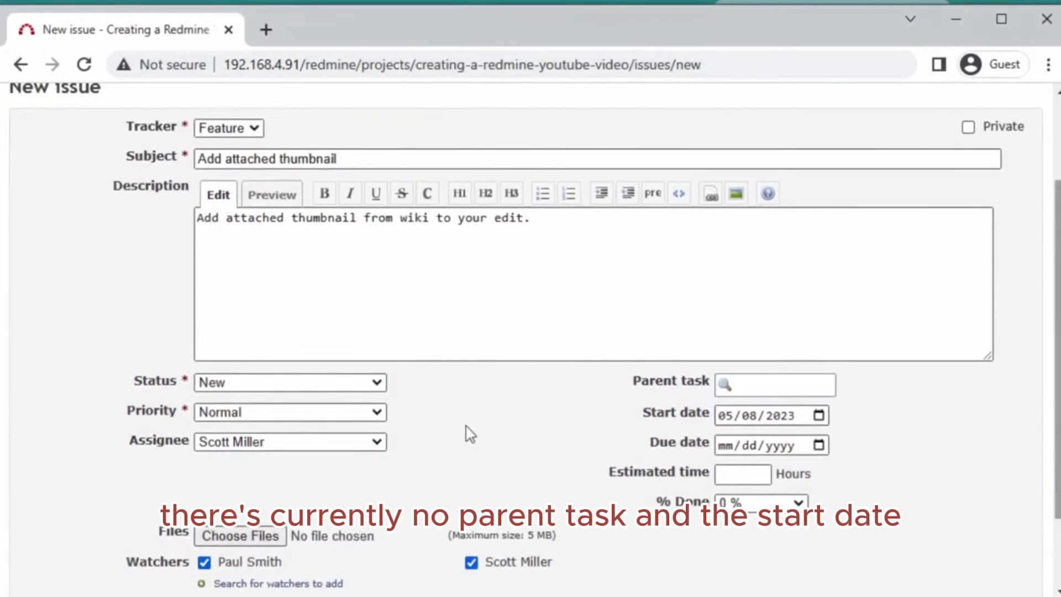
{"action": "scroll", "coordinate": [440, 445], "scroll_direction": "down", "scroll_amount": 2}
{"action": "left_click", "coordinate": [801, 315]}
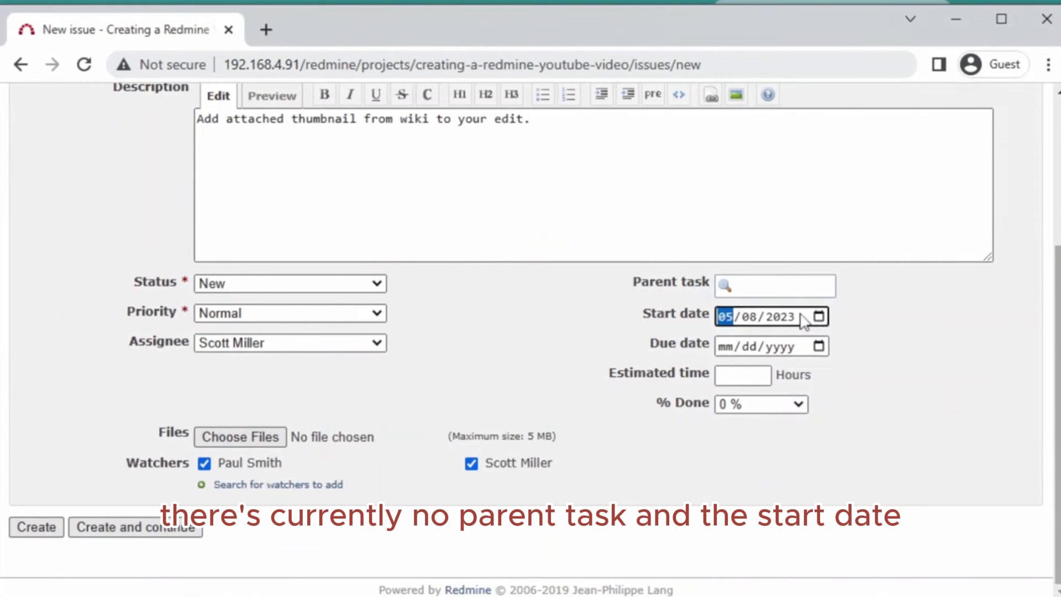
{"action": "left_click", "coordinate": [818, 316]}
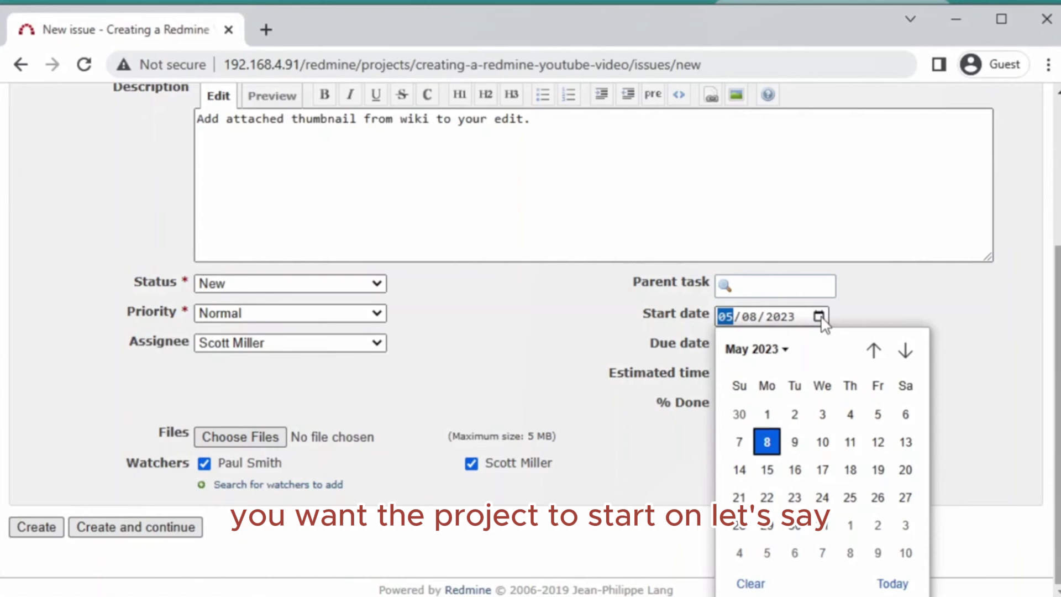
{"action": "left_click", "coordinate": [768, 471]}
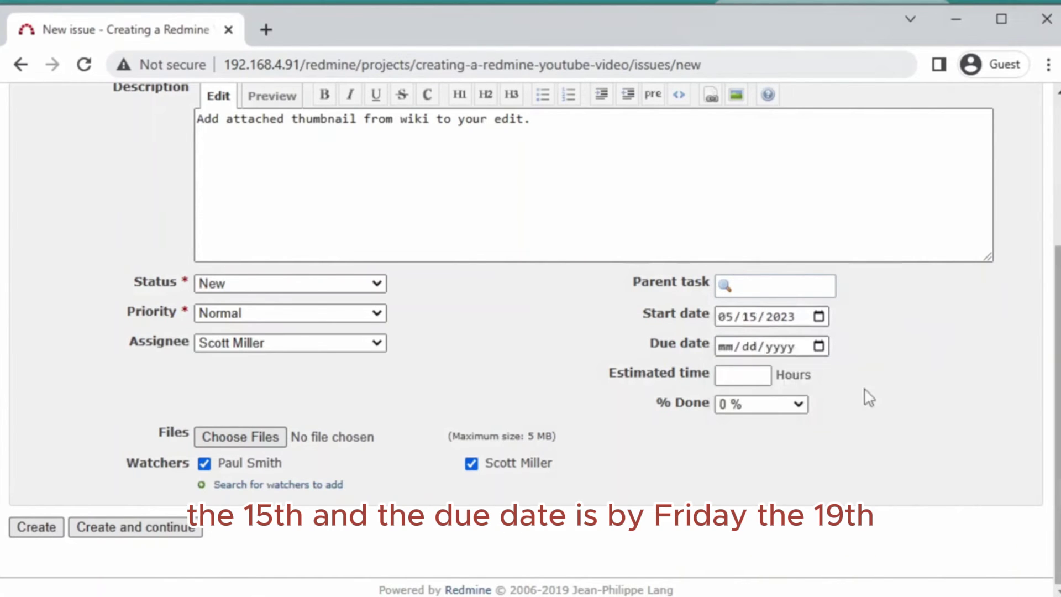
{"action": "left_click", "coordinate": [823, 349]}
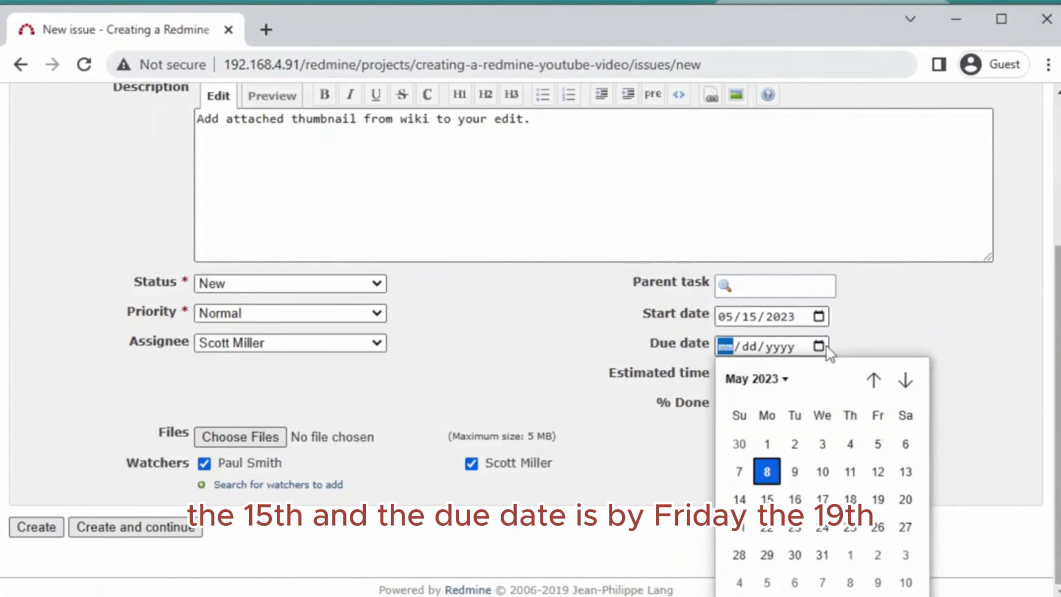
{"action": "left_click", "coordinate": [888, 505]}
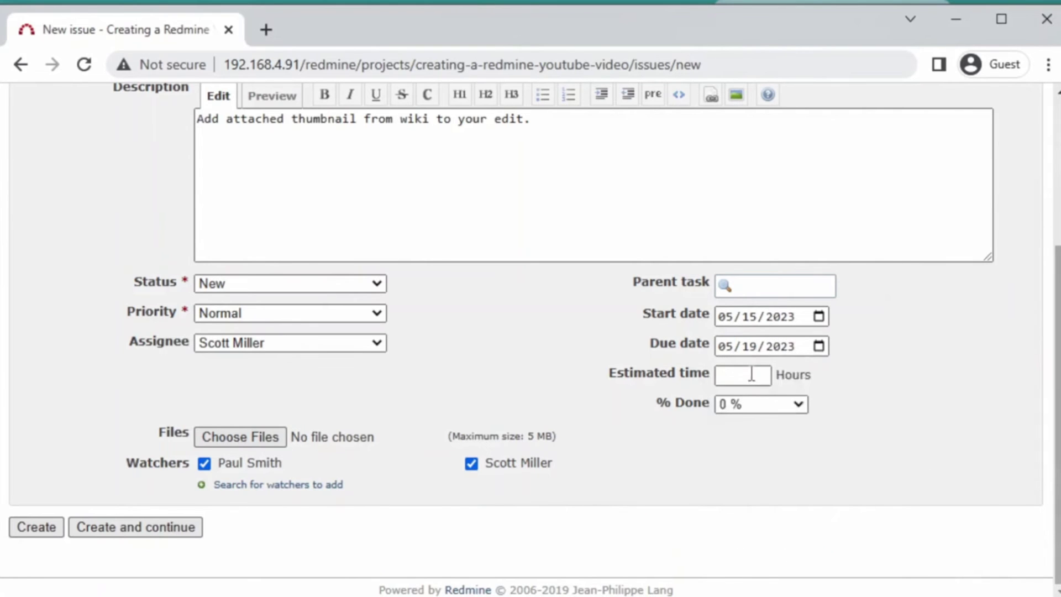
- Enter an estimated time of 16 hours
{"action": "left_click", "coordinate": [751, 374]}
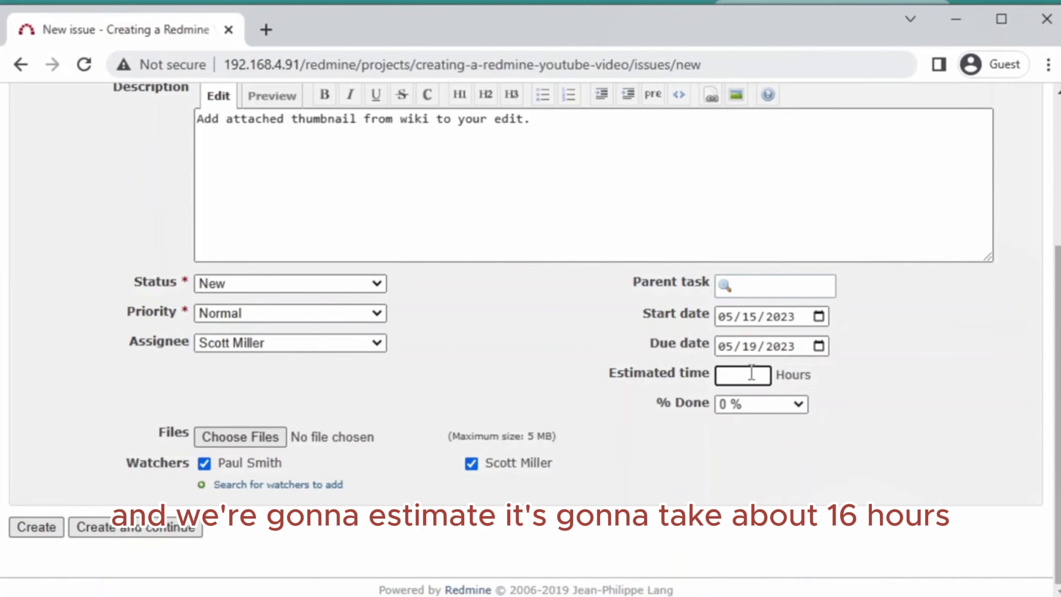
{"action": "left_click", "coordinate": [937, 380]}
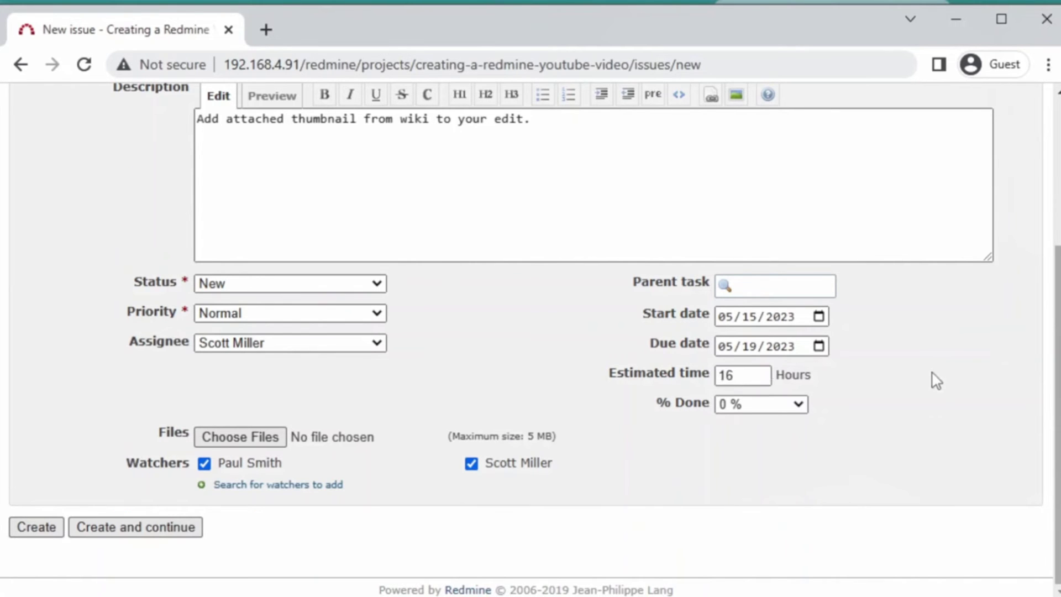
{"action": "scroll", "coordinate": [914, 386], "scroll_direction": "up", "scroll_amount": 3}
{"action": "scroll", "coordinate": [916, 390], "scroll_direction": "down", "scroll_amount": 3}
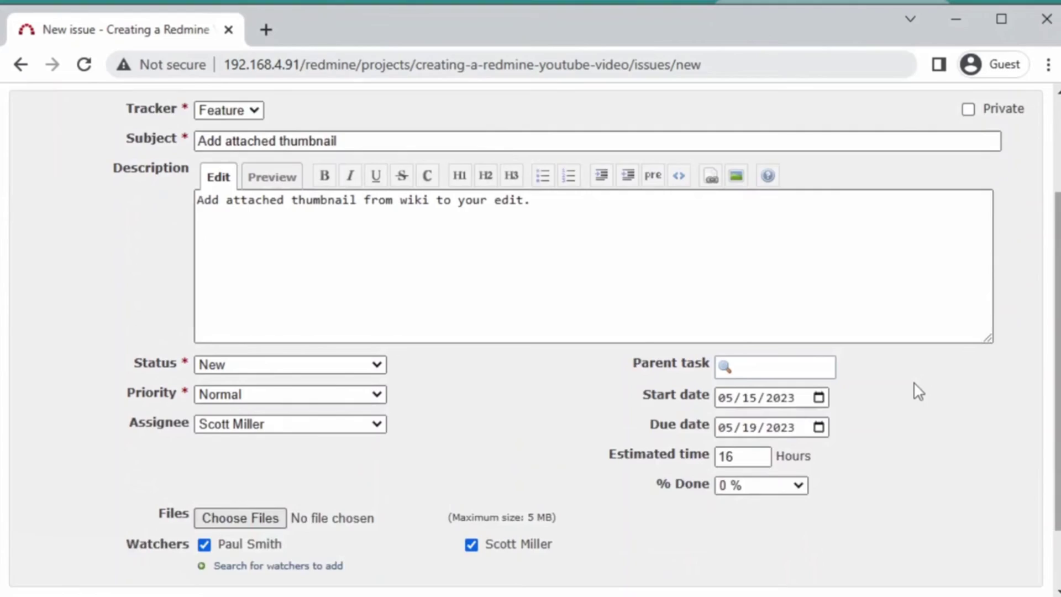
{"action": "scroll", "coordinate": [917, 390], "scroll_direction": "up", "scroll_amount": 4}
{"action": "scroll", "coordinate": [917, 390], "scroll_direction": "down", "scroll_amount": 4}
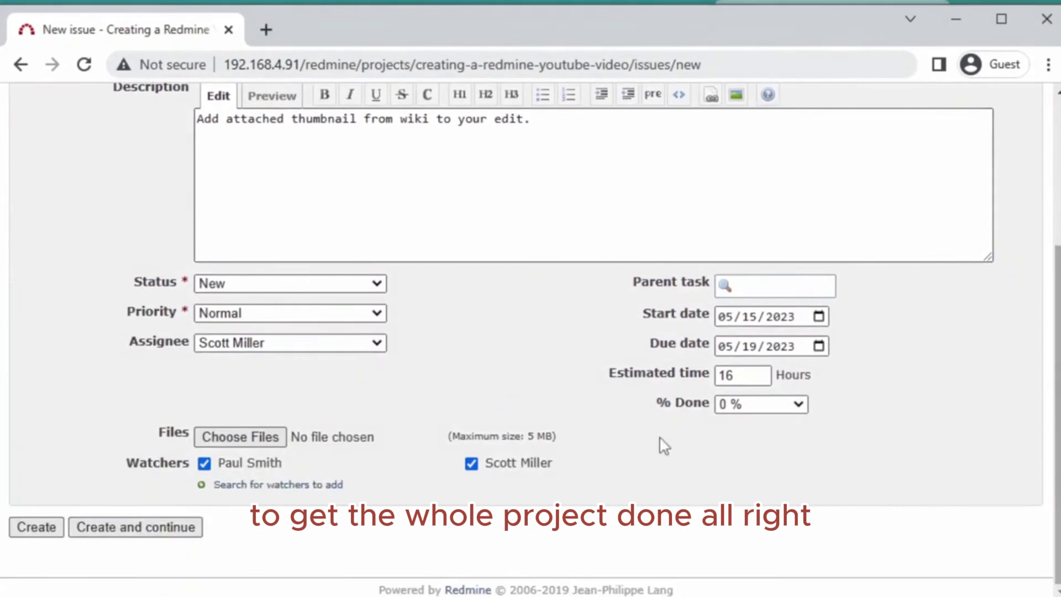
- Create the issue and review the Feature #1 page with its 05/15–05/19/2023 dates and 16.00 h estimate
{"action": "left_click", "coordinate": [23, 530]}
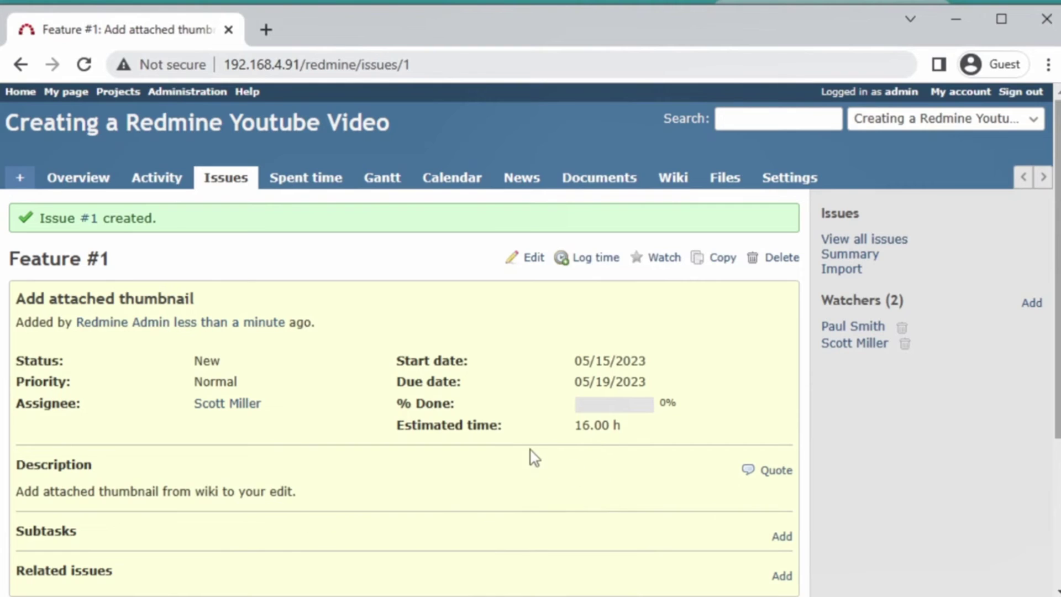
{"action": "scroll", "coordinate": [531, 456], "scroll_direction": "down", "scroll_amount": 2}
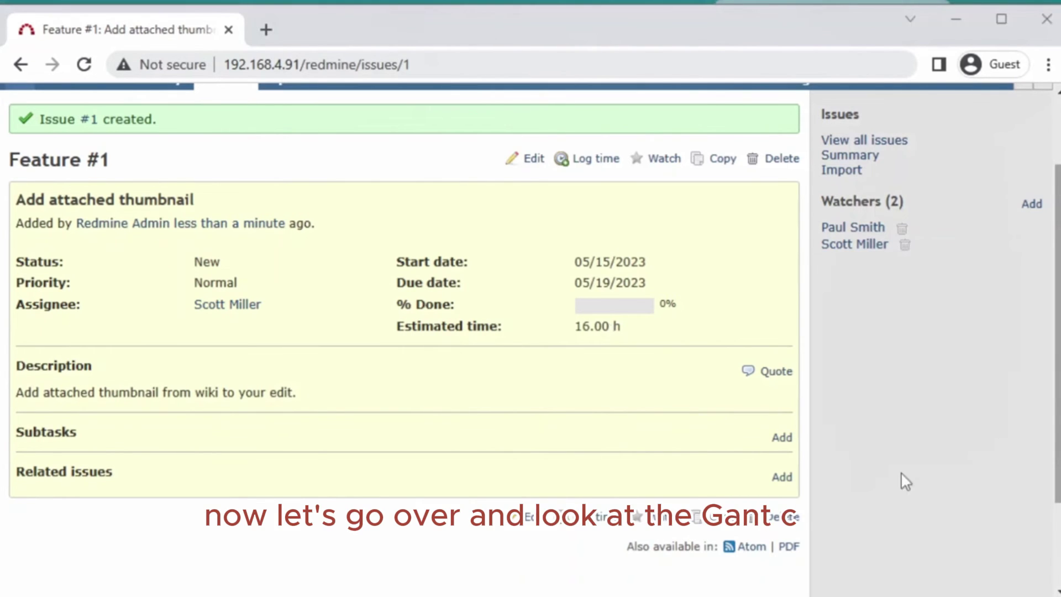
{"action": "scroll", "coordinate": [900, 473], "scroll_direction": "up", "scroll_amount": 2}
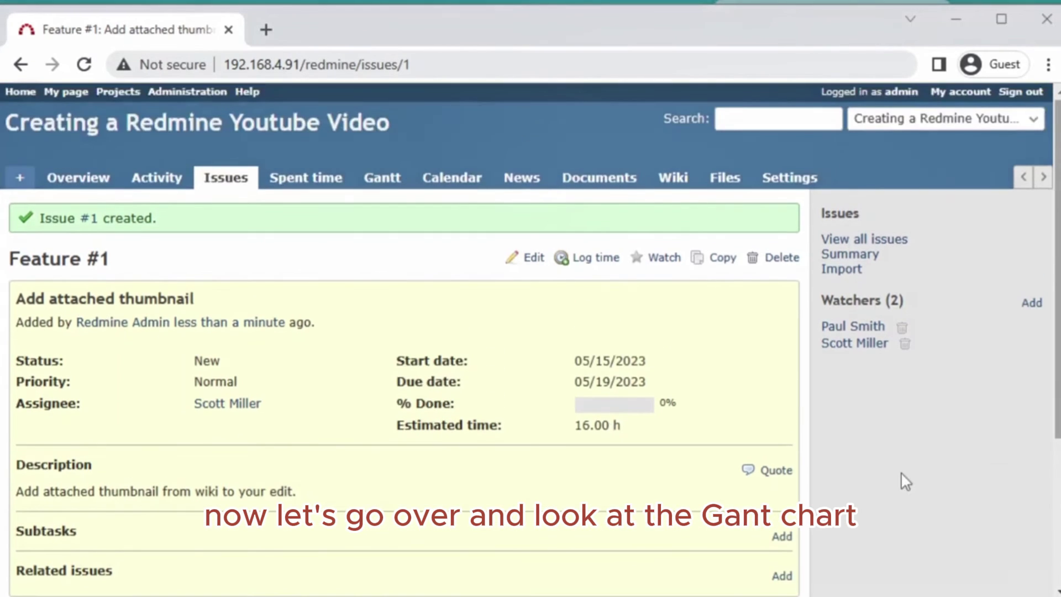
- Open the Gantt chart and zoom in to daily columns showing Feature #1 across 15–19 May 2023
{"action": "left_click", "coordinate": [388, 192]}
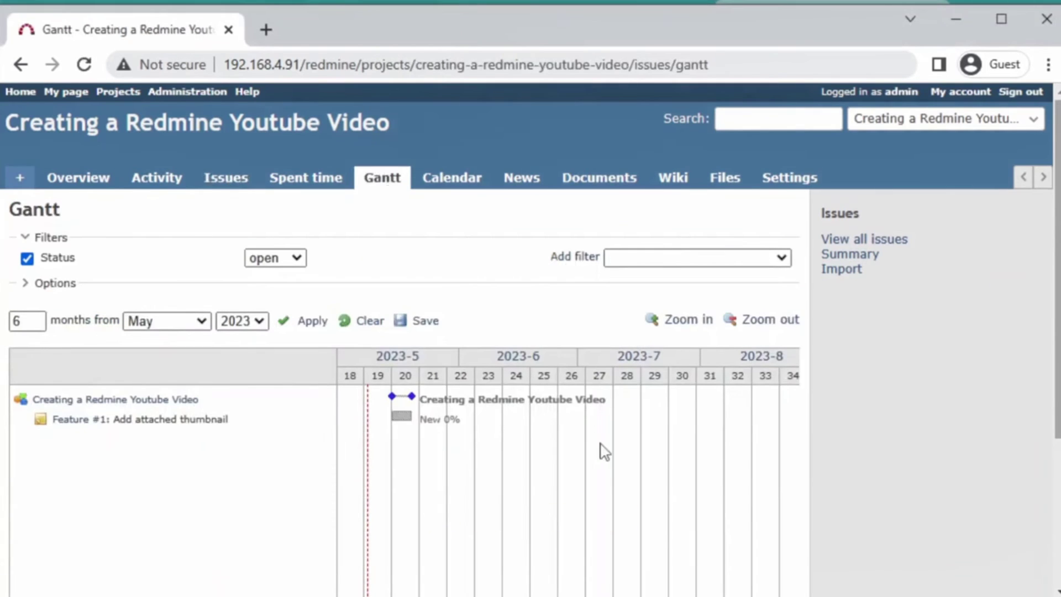
{"action": "scroll", "coordinate": [599, 450], "scroll_direction": "down", "scroll_amount": 2}
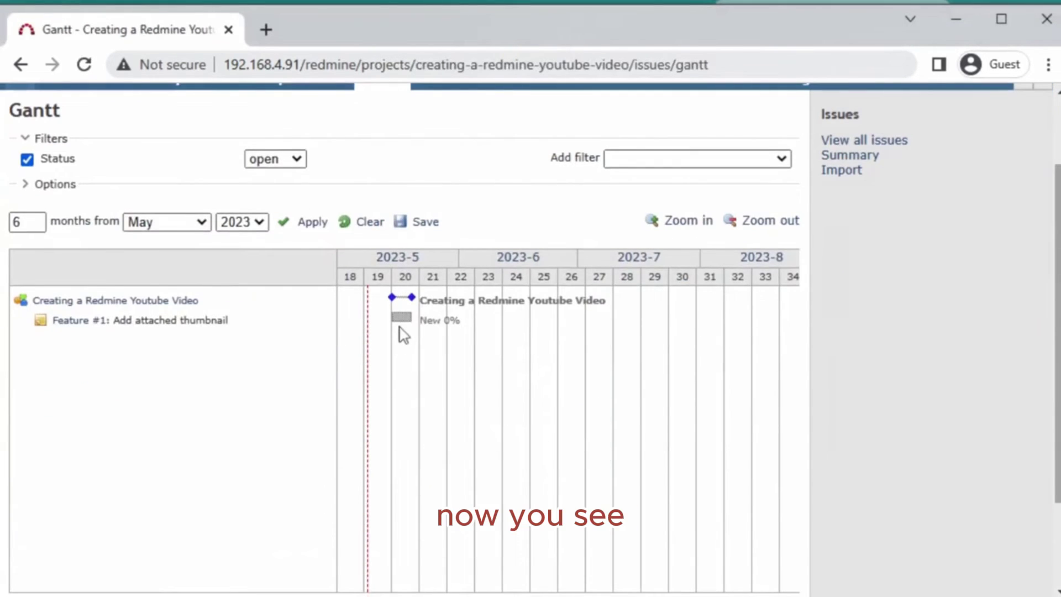
{"action": "mouse_move", "coordinate": [400, 326]}
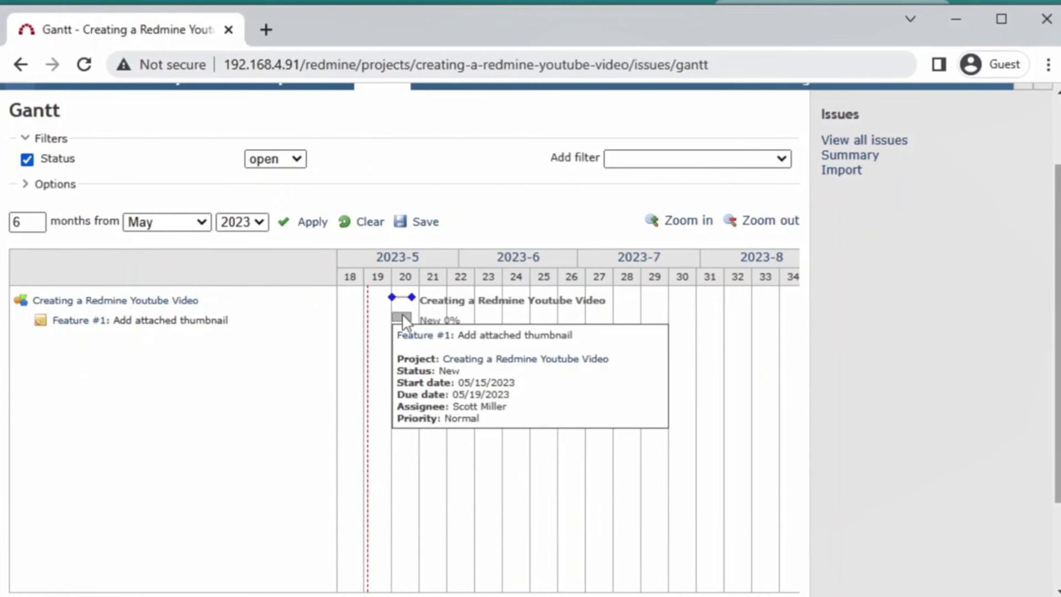
{"action": "left_click", "coordinate": [689, 222]}
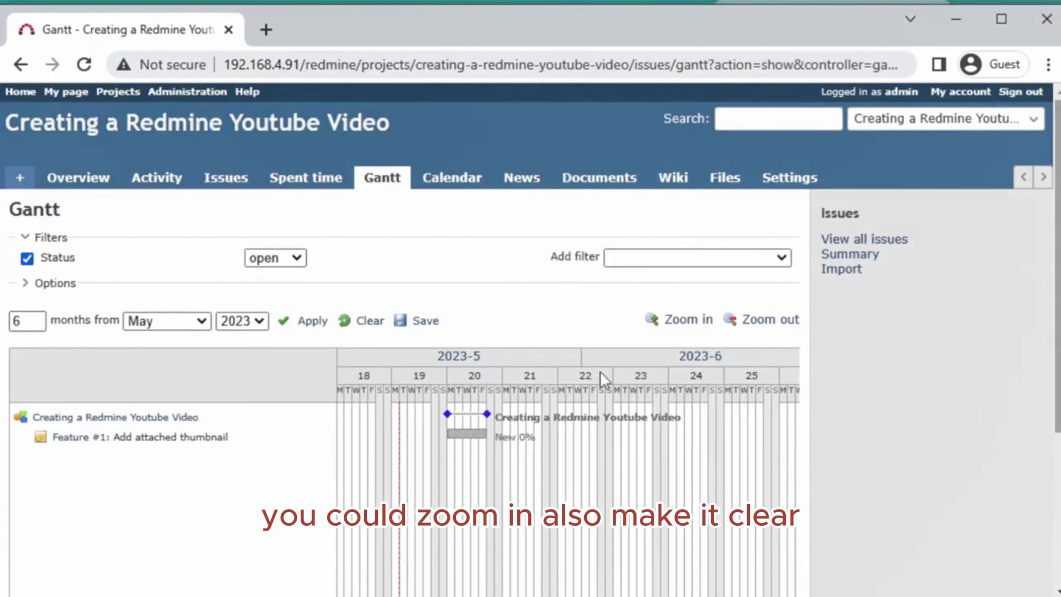
{"action": "scroll", "coordinate": [599, 370], "scroll_direction": "down", "scroll_amount": 2}
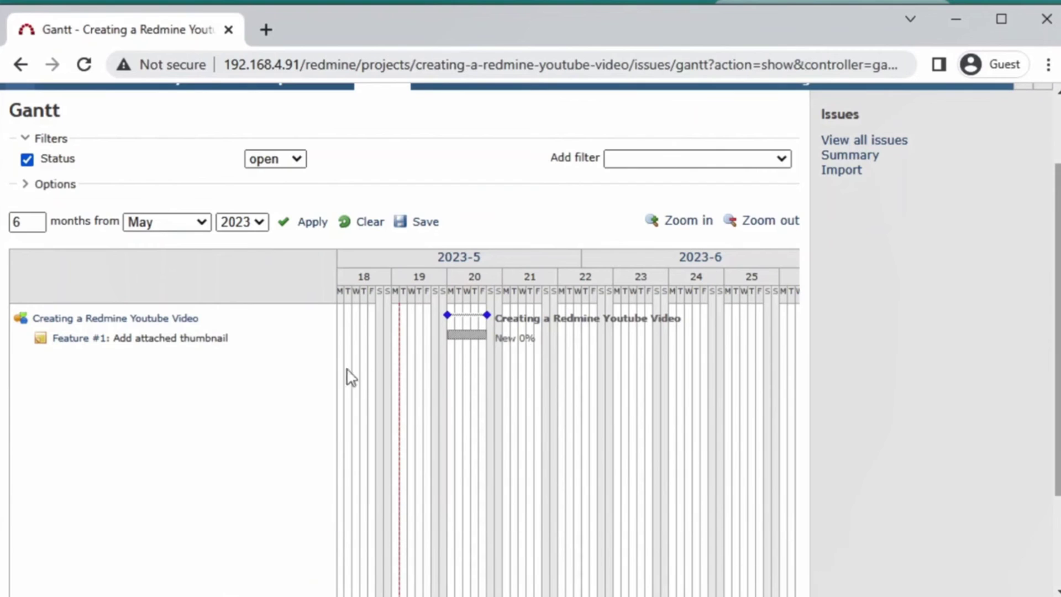
{"action": "mouse_move", "coordinate": [453, 348]}
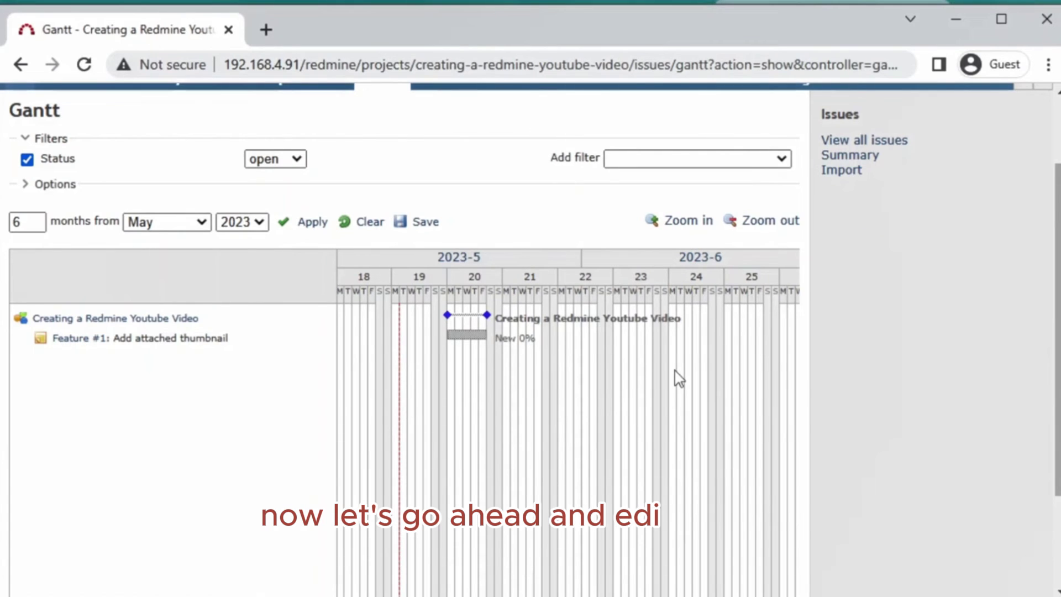
{"action": "scroll", "coordinate": [674, 370], "scroll_direction": "up", "scroll_amount": 2}
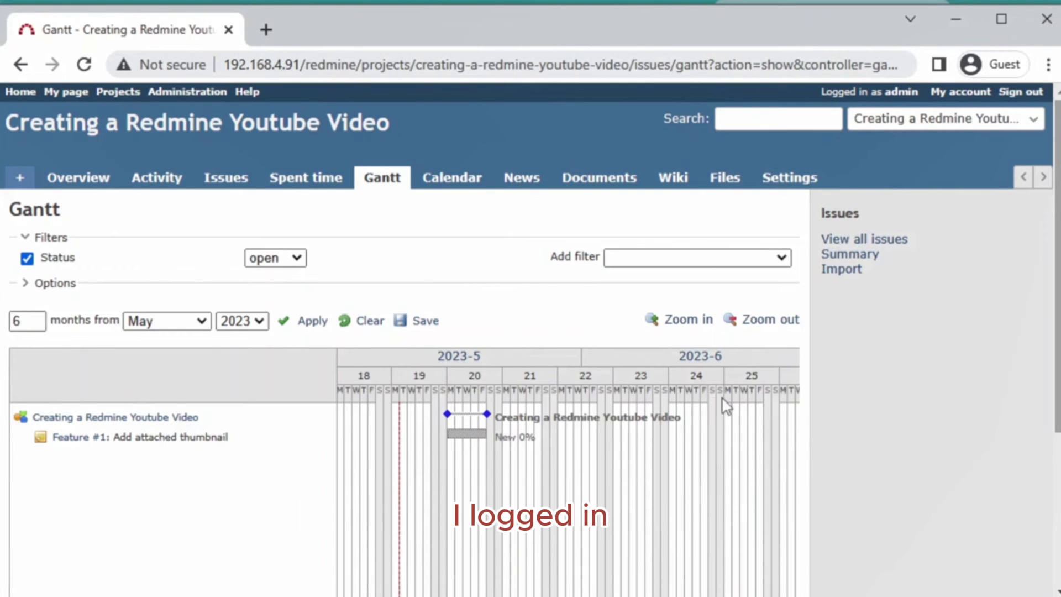
- Open Feature #1 'Add attached thumbnail' from the project's Issues list
{"action": "left_click", "coordinate": [227, 187]}
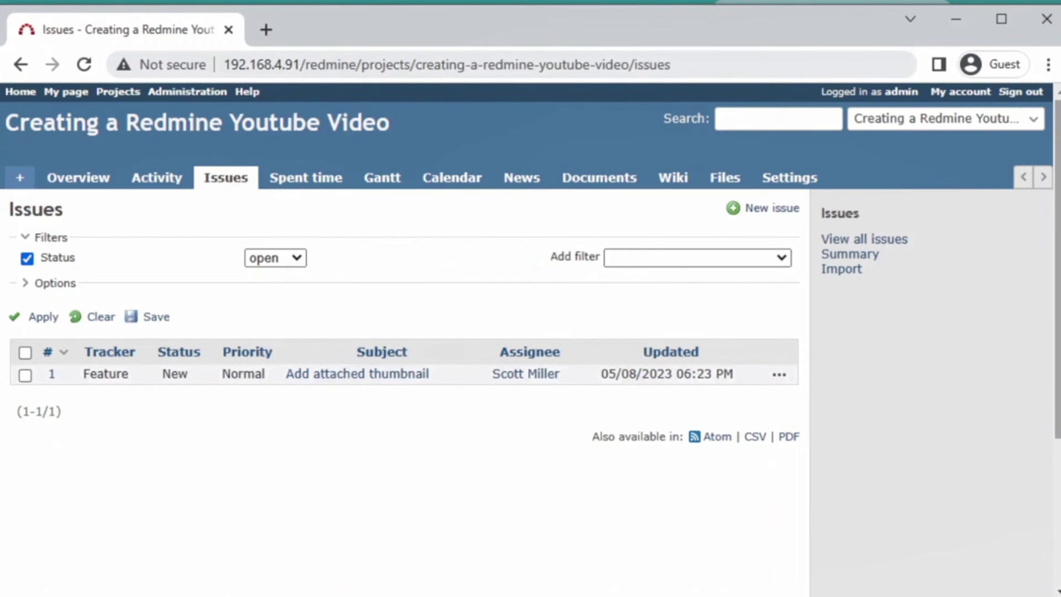
{"action": "left_click", "coordinate": [367, 381]}
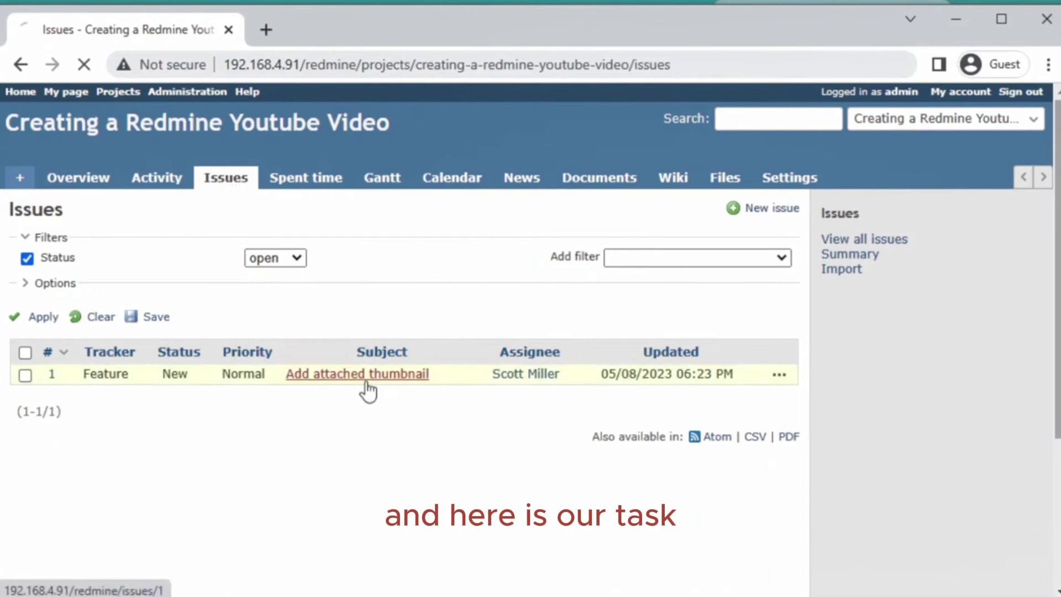
{"action": "scroll", "coordinate": [464, 397], "scroll_direction": "down", "scroll_amount": 2}
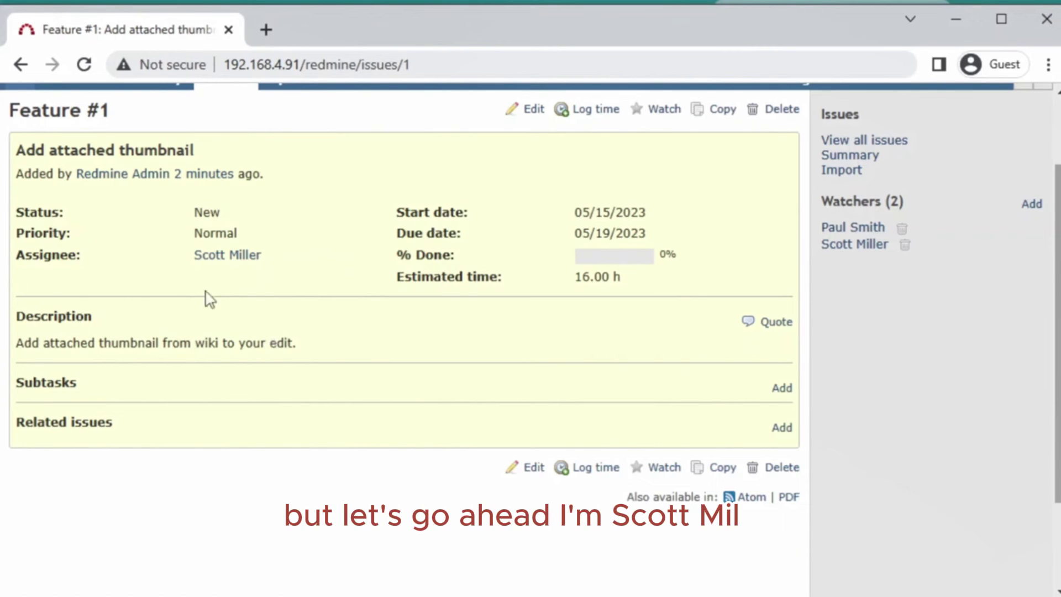
- Edit Feature #1 to 50 % done with 8 hours spent and time-log comment 'Downloaded file'
{"action": "scroll", "coordinate": [392, 558], "scroll_direction": "up", "scroll_amount": 2}
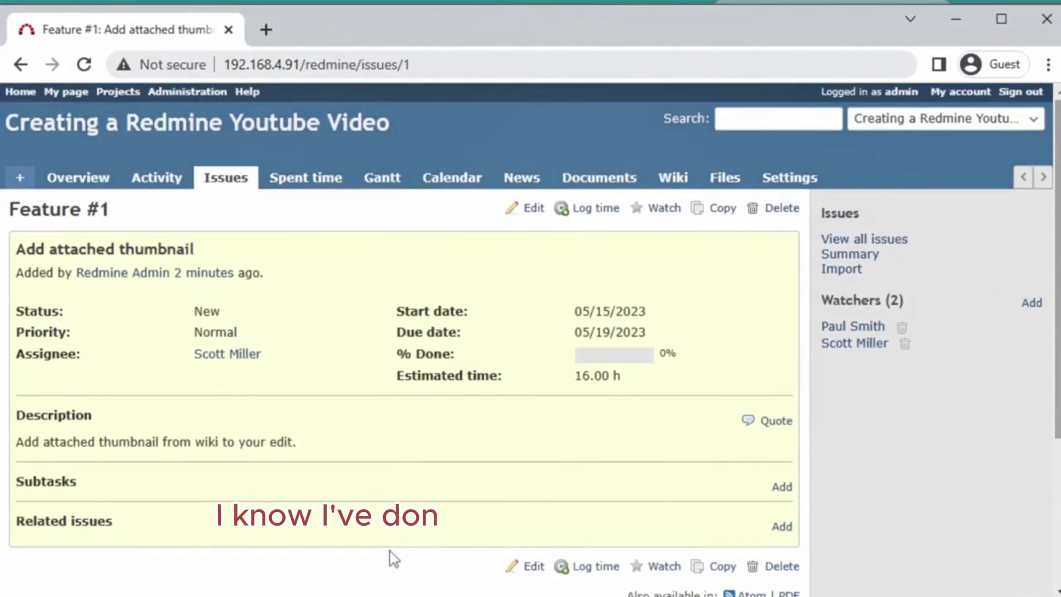
{"action": "scroll", "coordinate": [395, 555], "scroll_direction": "down", "scroll_amount": 2}
{"action": "left_click", "coordinate": [526, 474]}
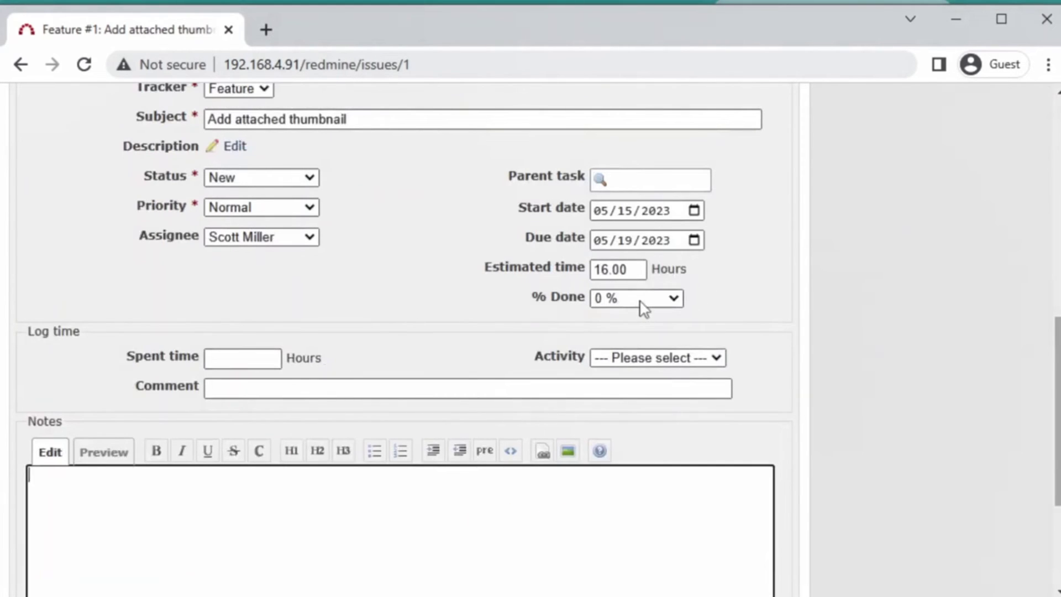
{"action": "left_click", "coordinate": [639, 301]}
{"action": "left_click", "coordinate": [412, 324]}
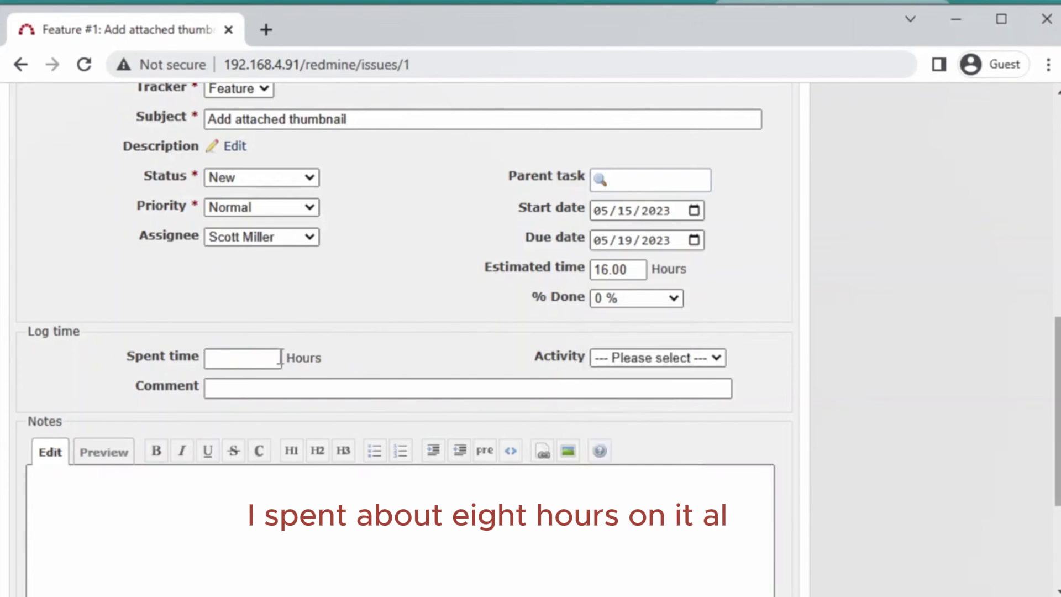
{"action": "left_click", "coordinate": [260, 359]}
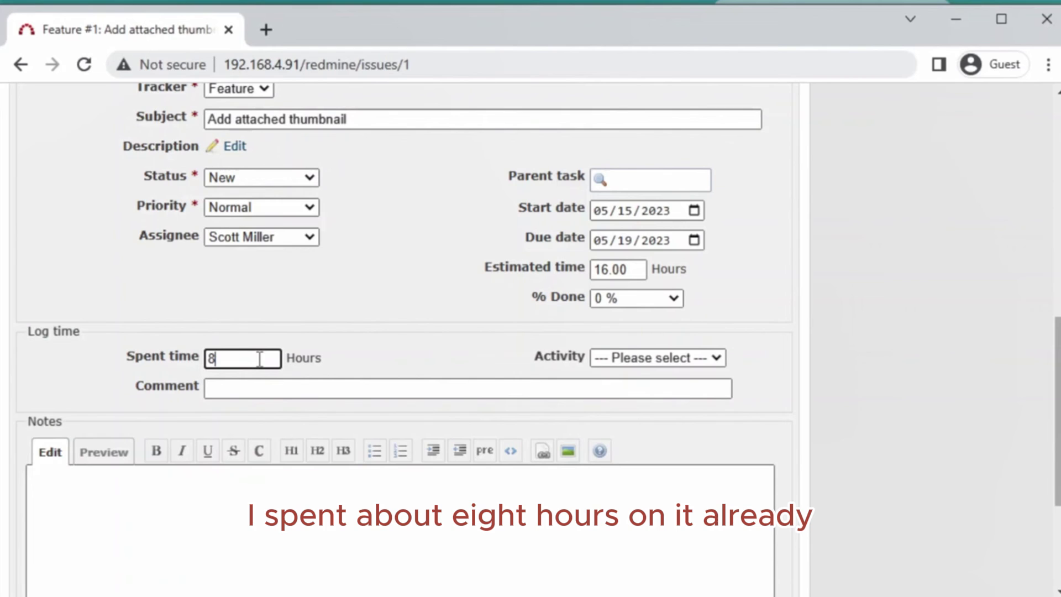
{"action": "left_click", "coordinate": [374, 315]}
{"action": "left_click", "coordinate": [616, 301]}
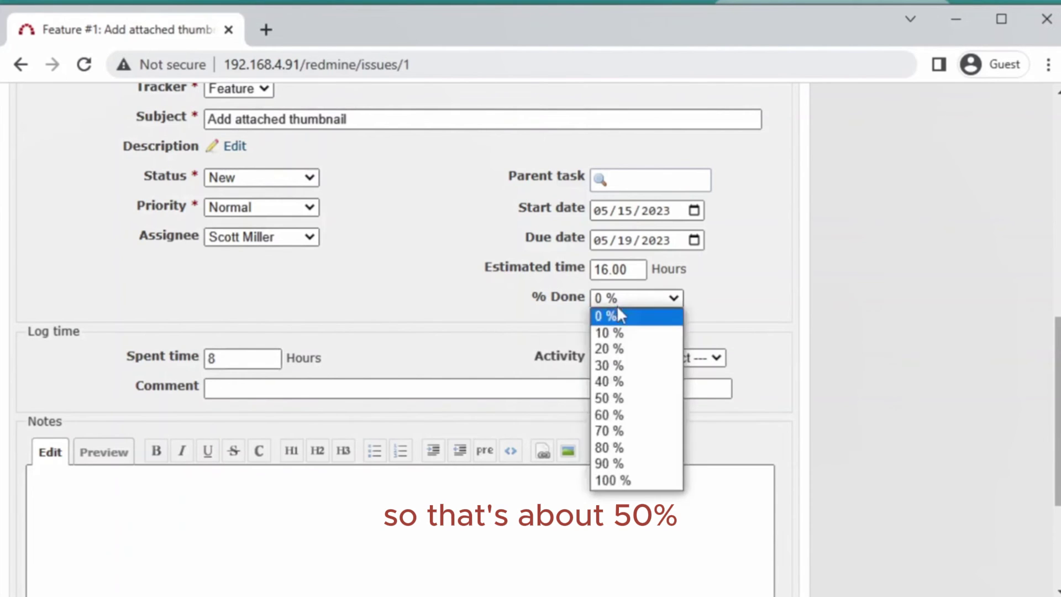
{"action": "left_click", "coordinate": [633, 400]}
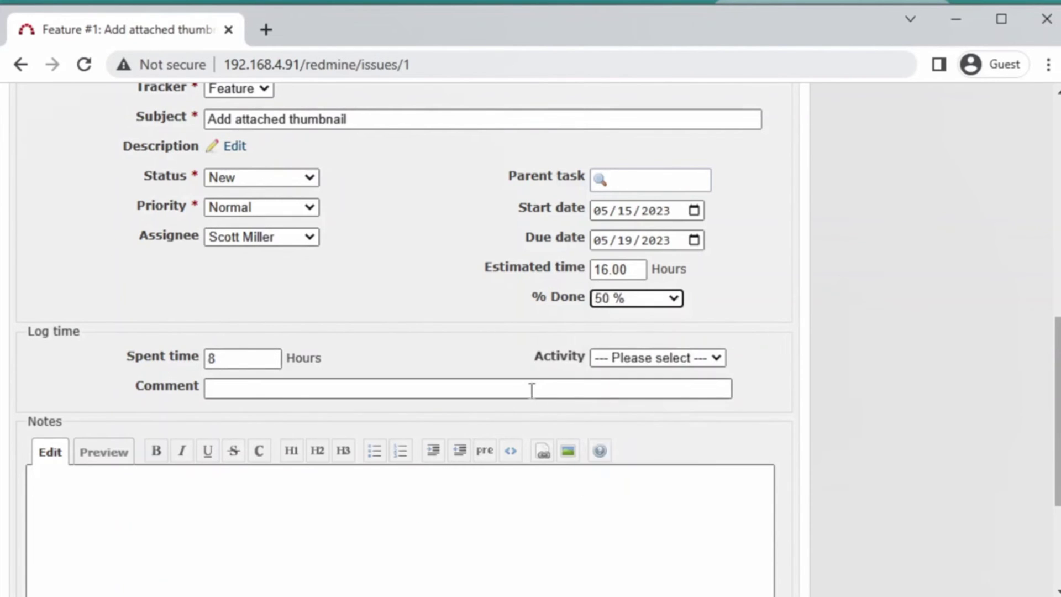
{"action": "left_click", "coordinate": [531, 390]}
{"action": "scroll", "coordinate": [531, 389], "scroll_direction": "down", "scroll_amount": 2}
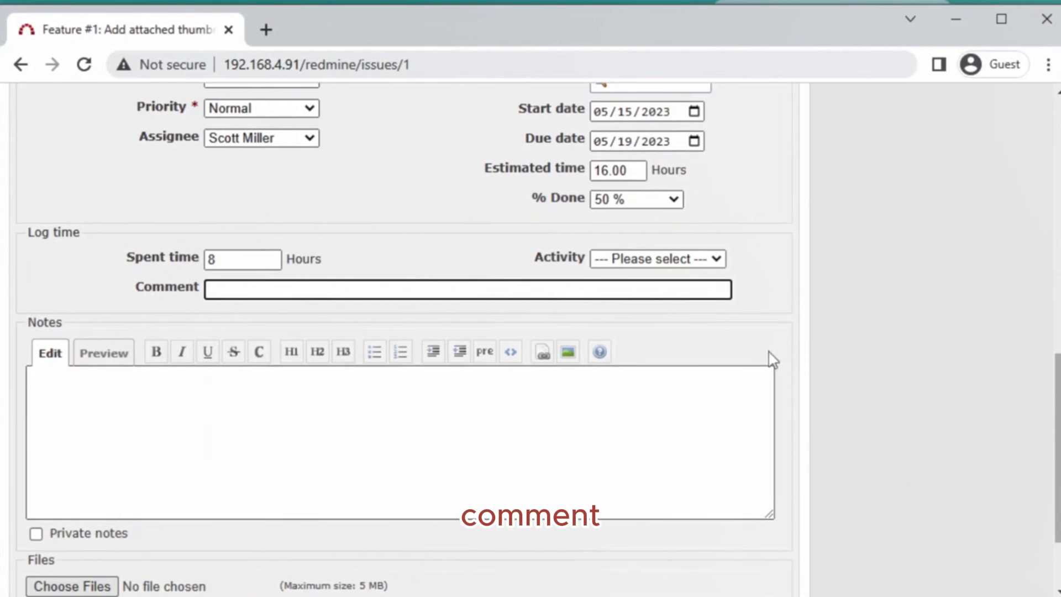
{"action": "type", "text": "Downl"}
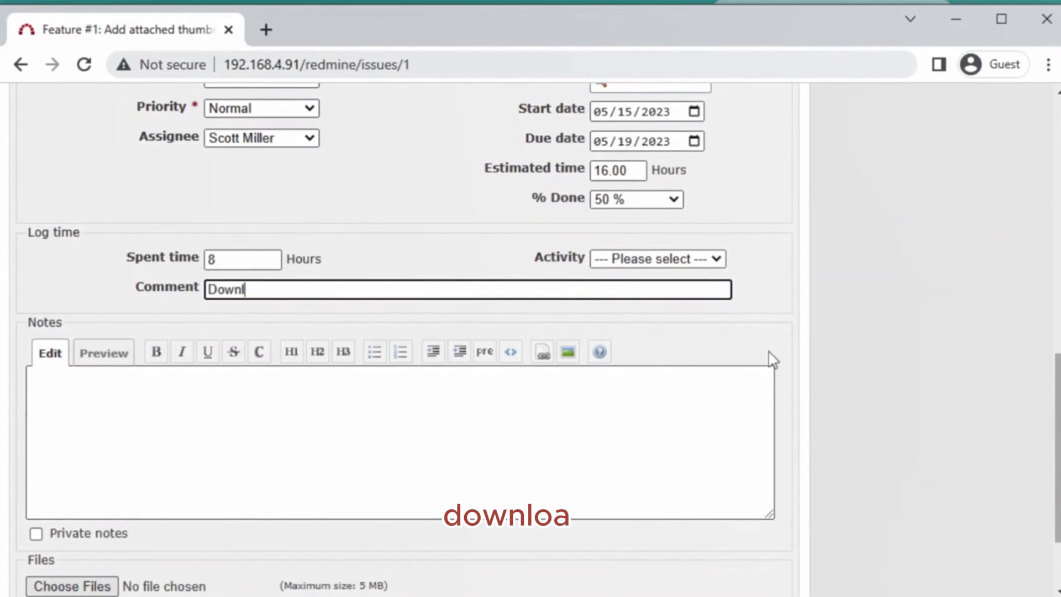
{"action": "type", "text": "nloaded"}
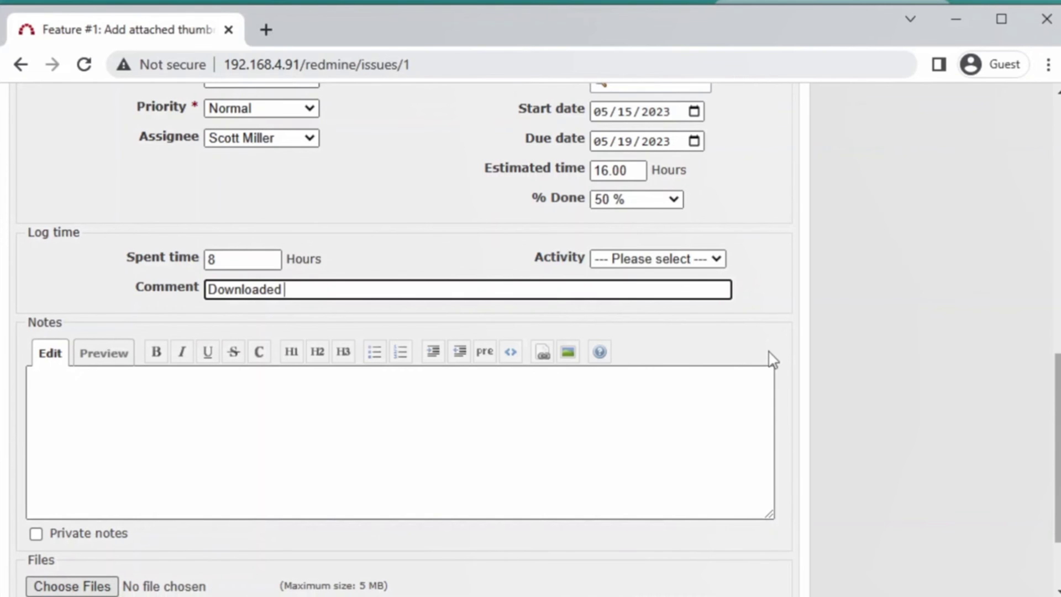
{"action": "type", "text": " file"}
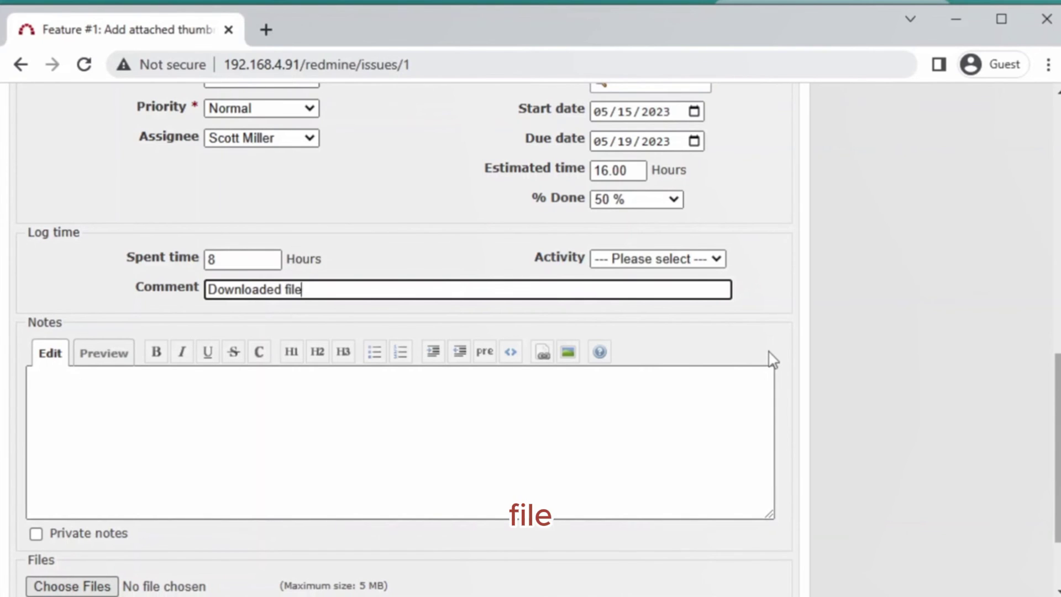
- Add the note 'File was to small, need a bigger size.' leaving the time-log activity unchanged
{"action": "left_click", "coordinate": [510, 452]}
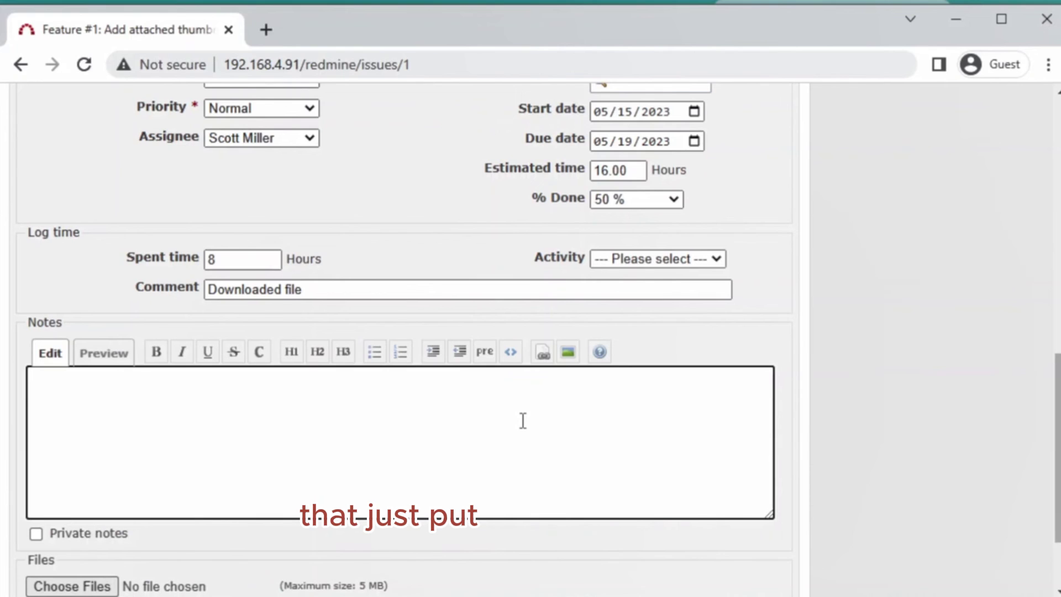
{"action": "type", "text": "File was"}
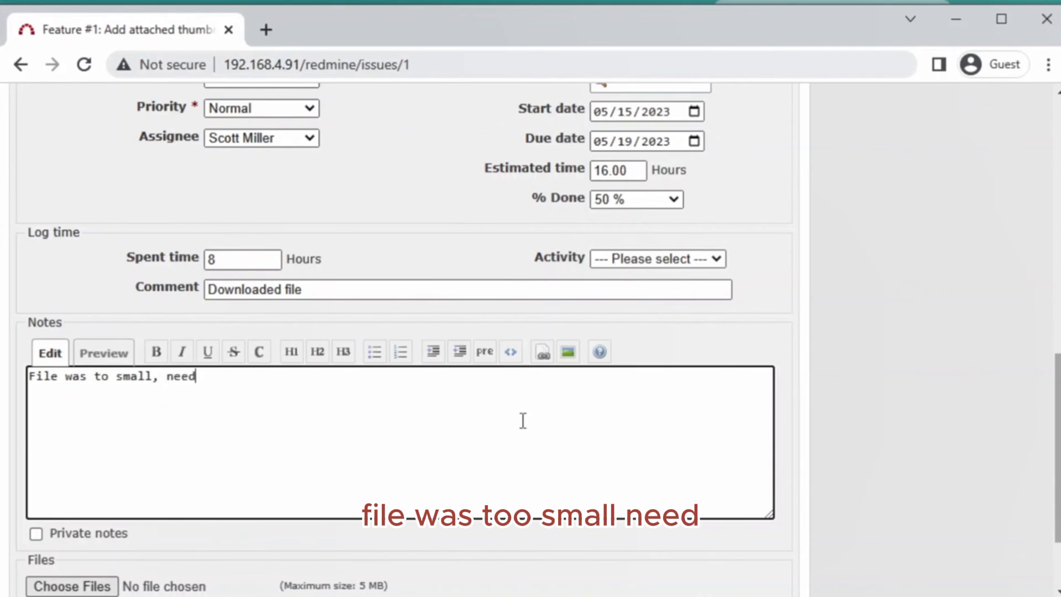
{"action": "type", "text": "to small, need "}
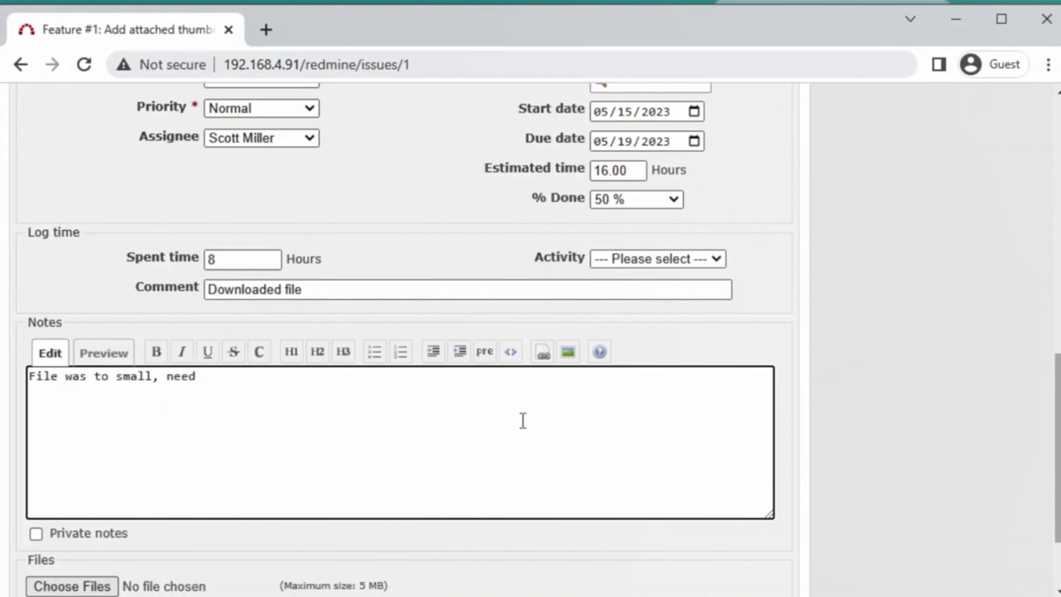
{"action": "type", "text": "a bigger size."}
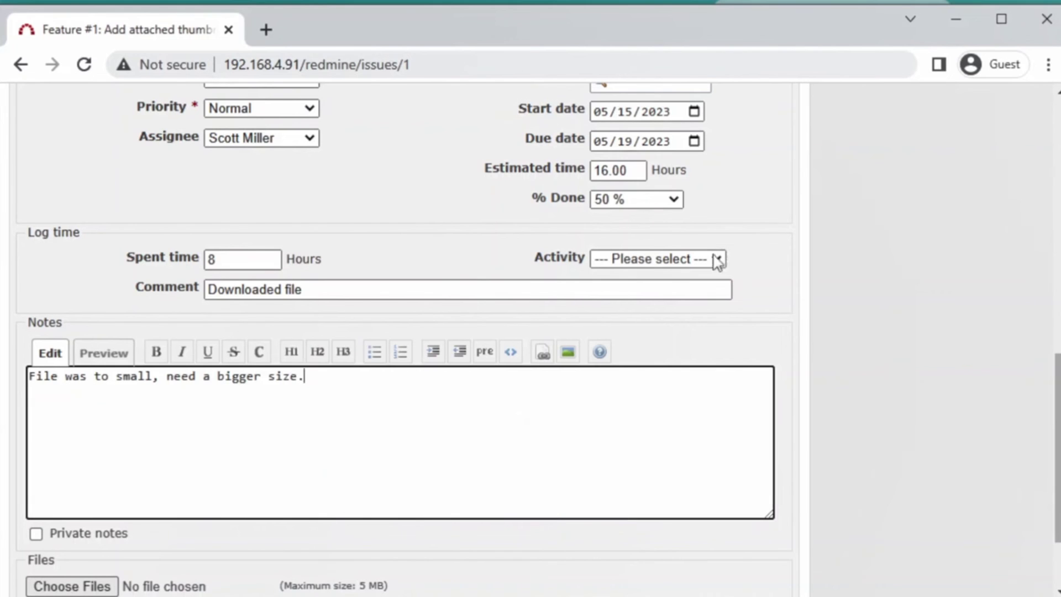
{"action": "left_click", "coordinate": [714, 260]}
{"action": "left_click", "coordinate": [846, 267]}
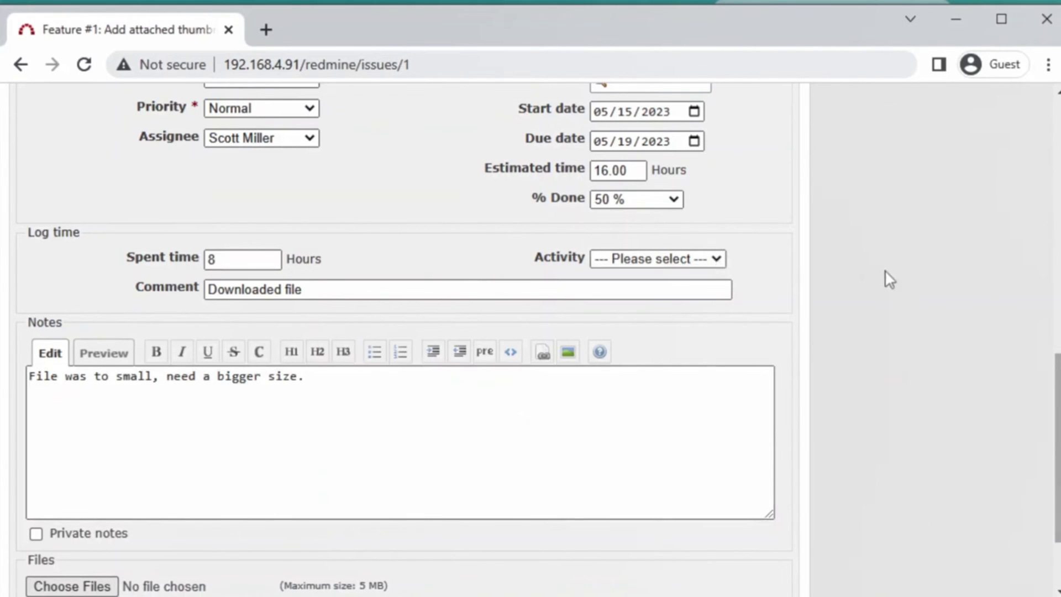
{"action": "scroll", "coordinate": [888, 279], "scroll_direction": "down", "scroll_amount": 2}
{"action": "scroll", "coordinate": [901, 285], "scroll_direction": "down", "scroll_amount": 1}
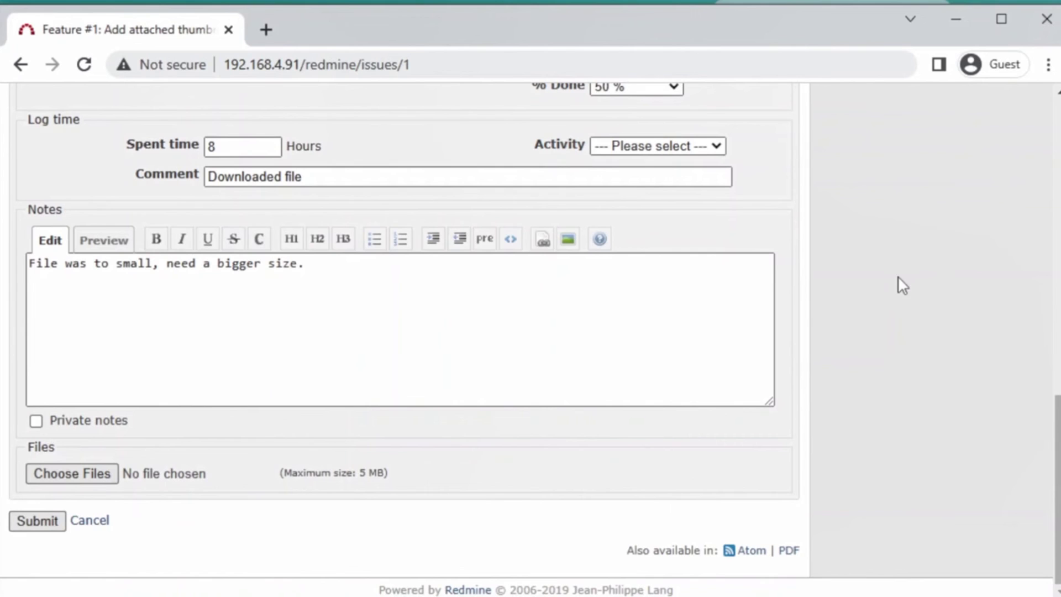
- Attach youtubeThumbnail.png to the Feature #1 update
{"action": "left_click", "coordinate": [82, 477]}
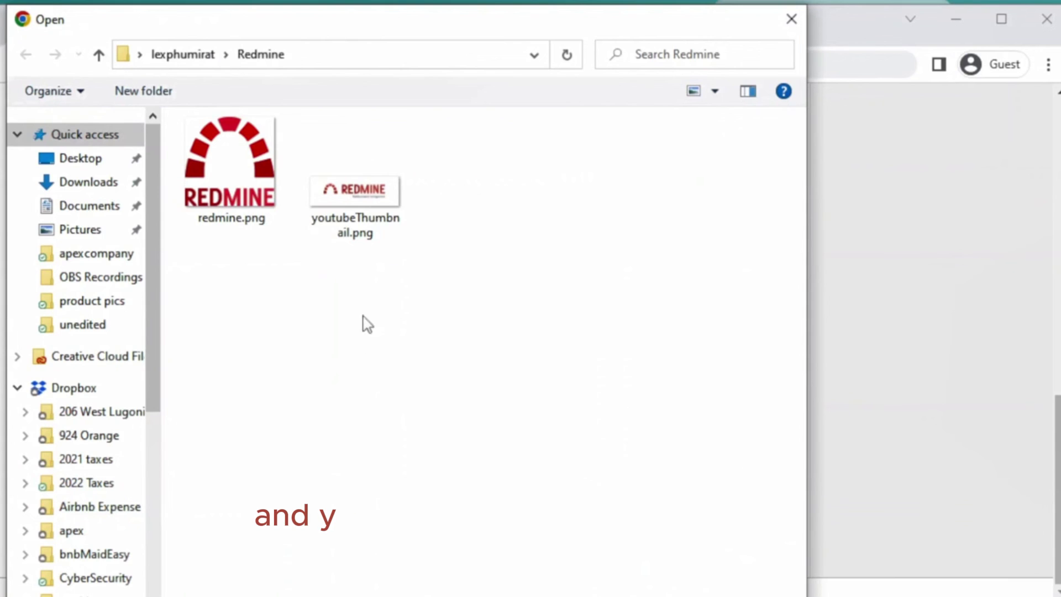
{"action": "left_click", "coordinate": [376, 203]}
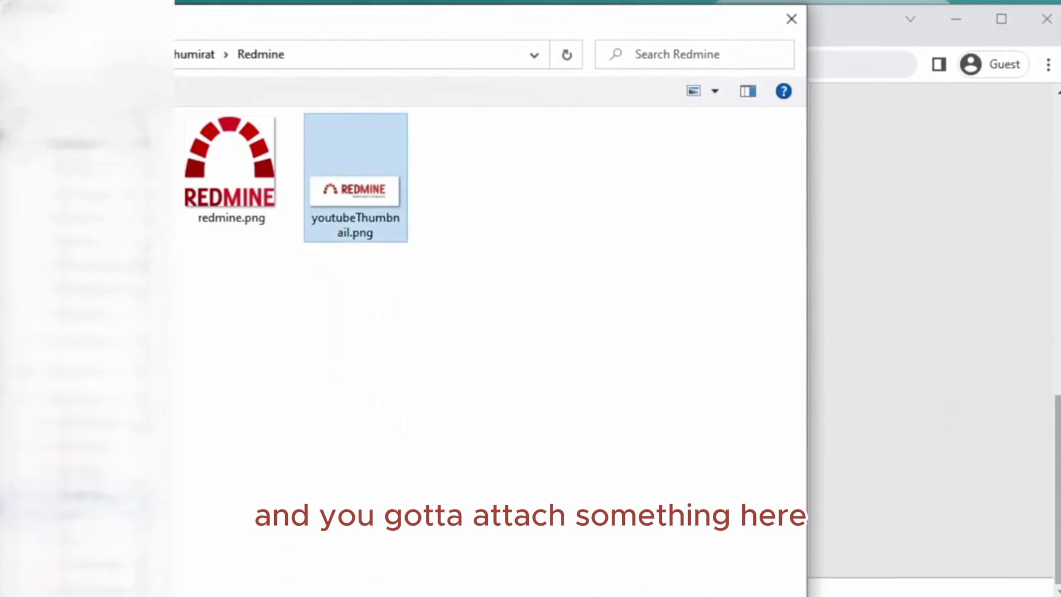
{"action": "double_click", "coordinate": [393, 227]}
- Finish the note ending with 'works better. Please appr' and submit the update
{"action": "left_click", "coordinate": [357, 268]}
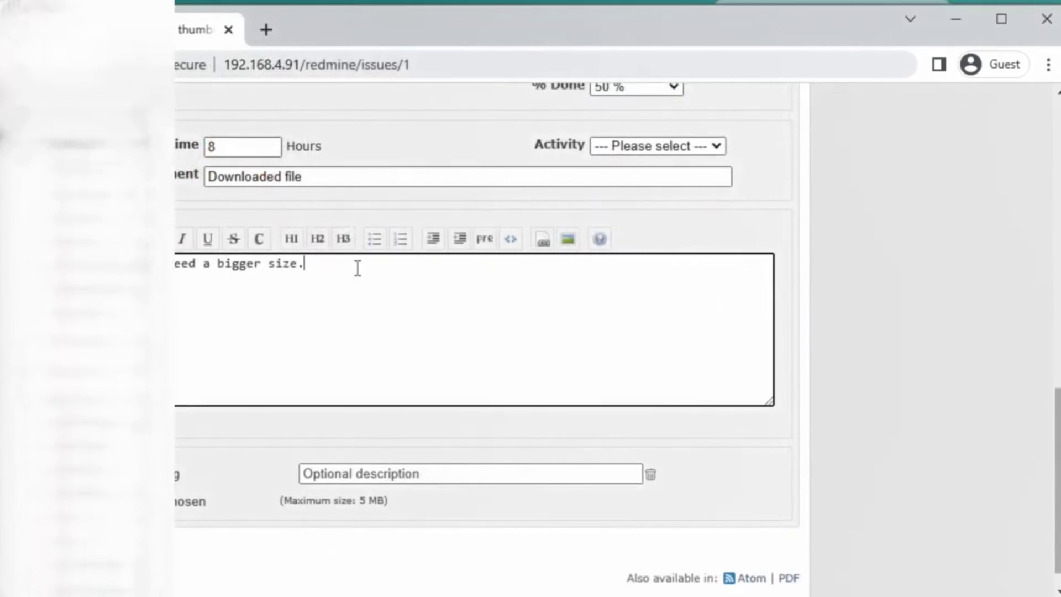
{"action": "type", "text": "I have attached a new file that i think wor"}
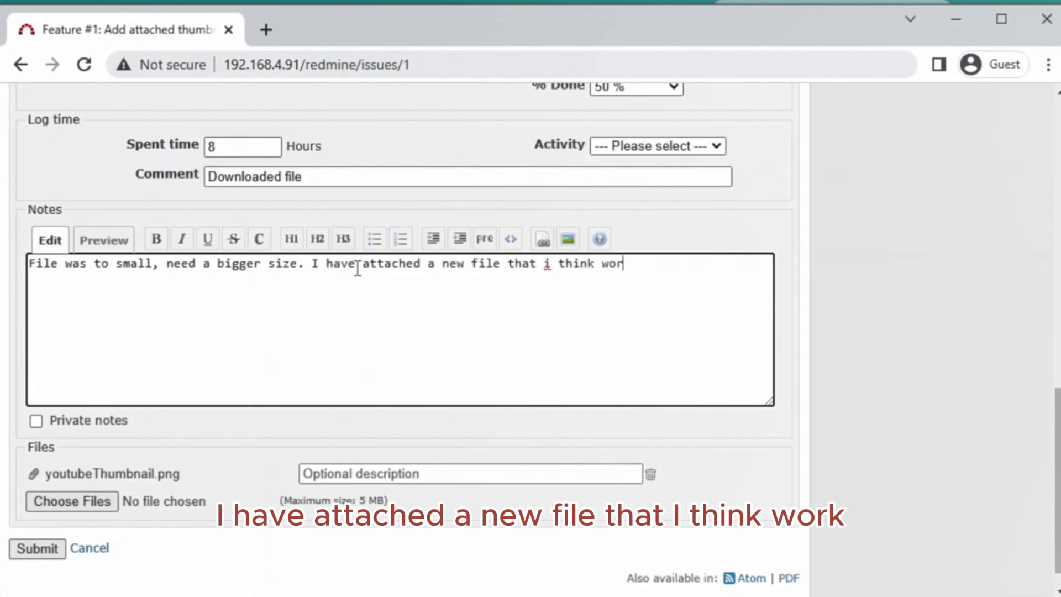
{"action": "key", "text": "BackSpace"}
{"action": "key", "text": "BackSpace"}
{"action": "type", "text": "orks"}
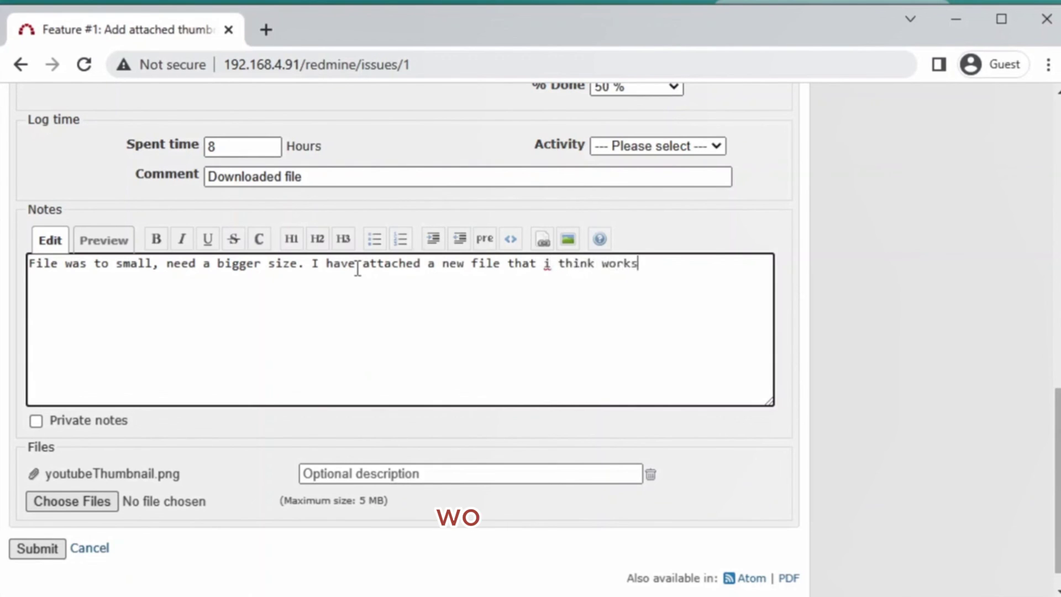
{"action": "type", "text": " better. Please approve."}
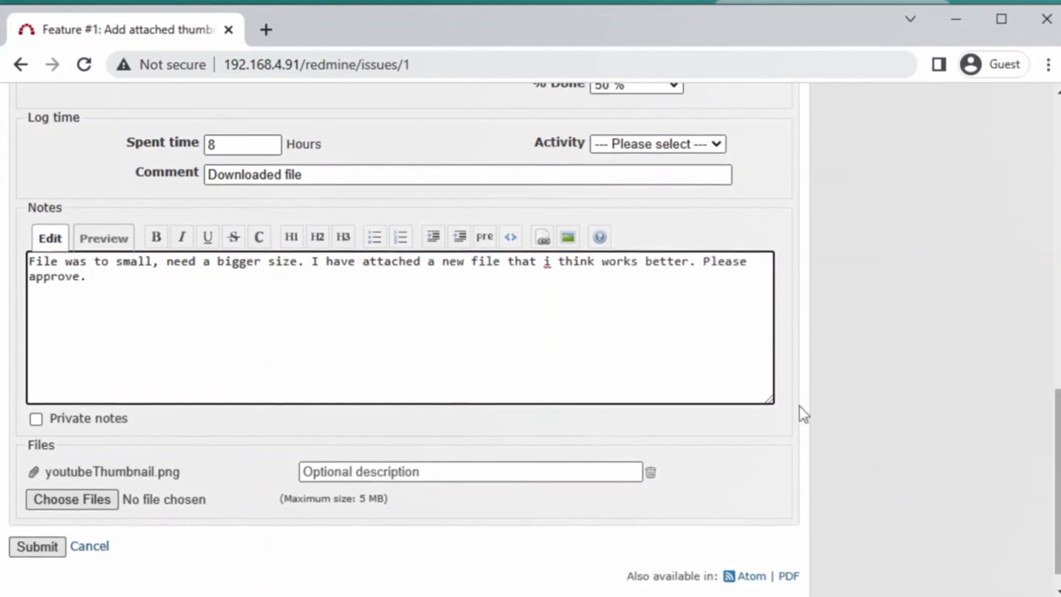
{"action": "scroll", "coordinate": [799, 410], "scroll_direction": "down", "scroll_amount": 1}
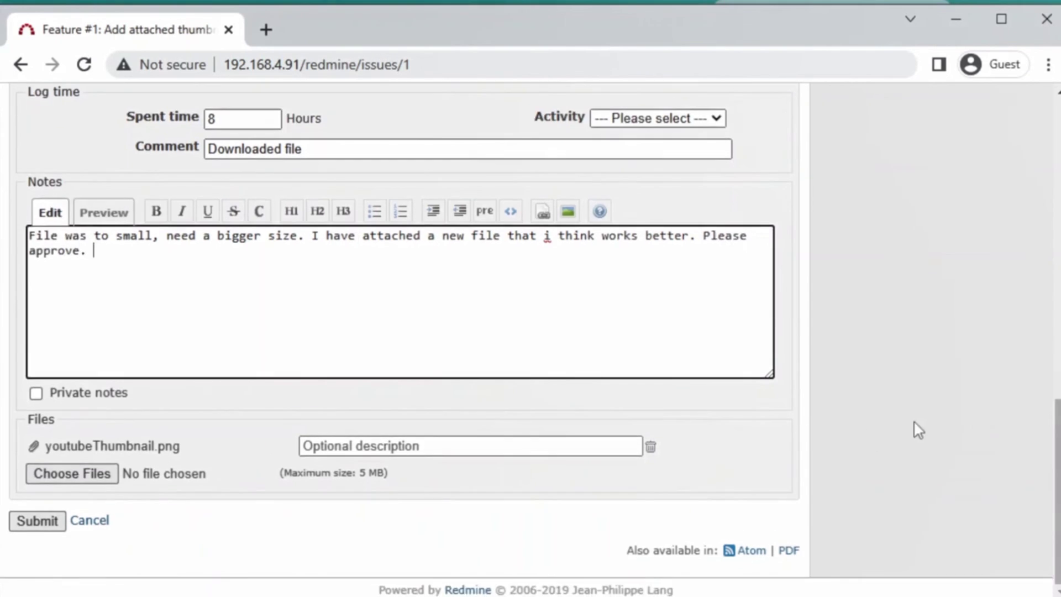
{"action": "left_click", "coordinate": [39, 523]}
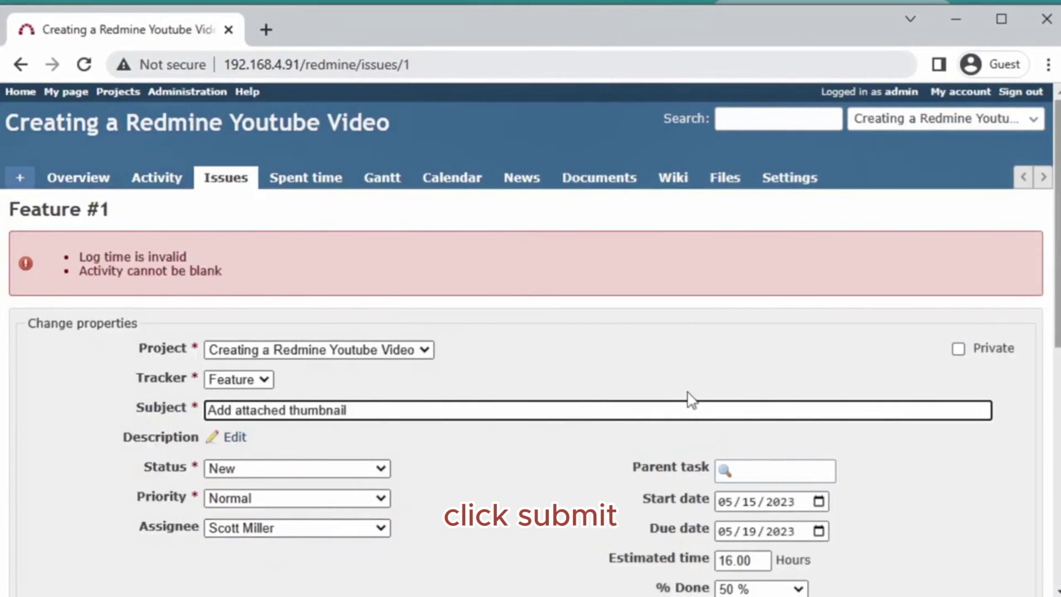
- Set the logged time's activity to Design and resubmit, saving 8.00 h spent
{"action": "scroll", "coordinate": [610, 437], "scroll_direction": "down", "scroll_amount": 2}
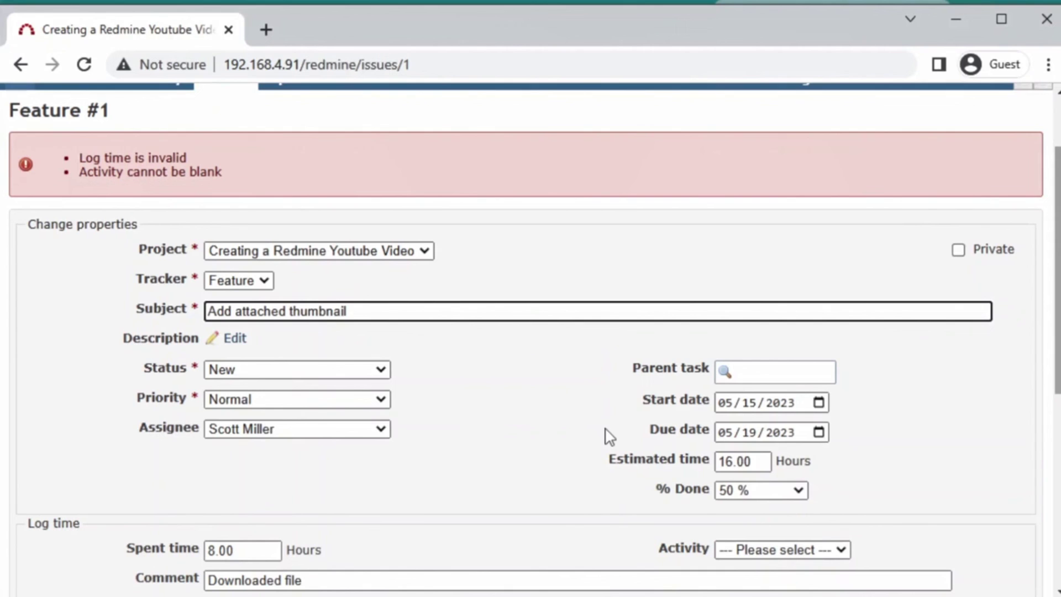
{"action": "scroll", "coordinate": [608, 436], "scroll_direction": "down", "scroll_amount": 4}
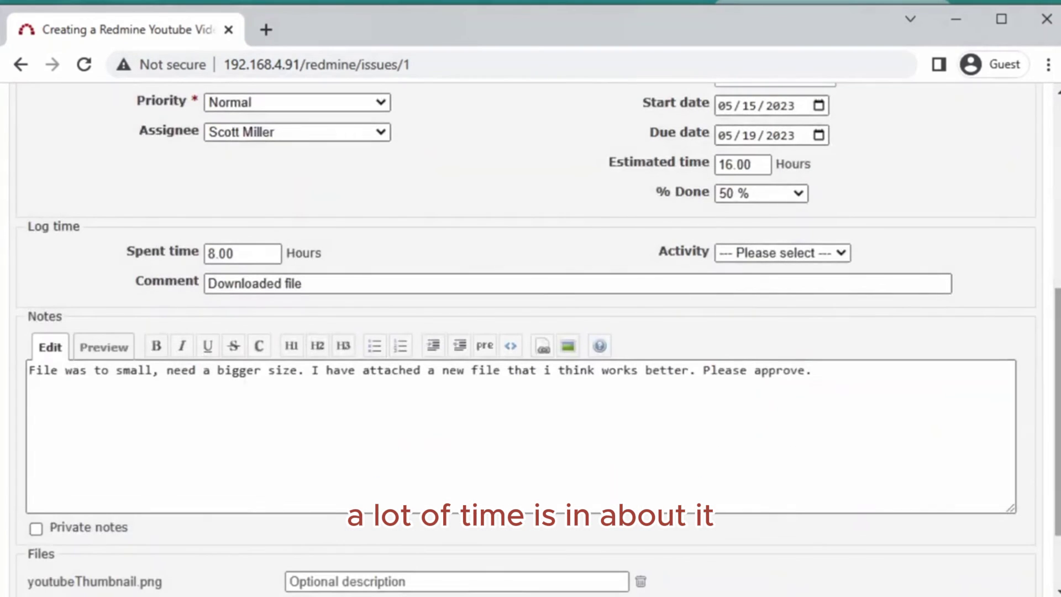
{"action": "scroll", "coordinate": [531, 337], "scroll_direction": "up", "scroll_amount": 5}
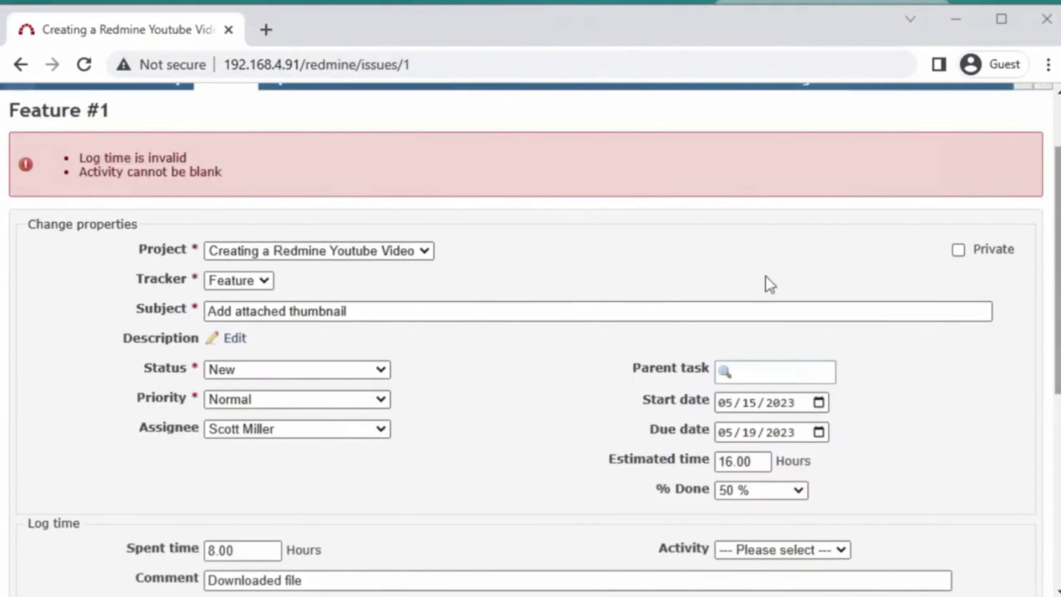
{"action": "scroll", "coordinate": [573, 372], "scroll_direction": "down", "scroll_amount": 2}
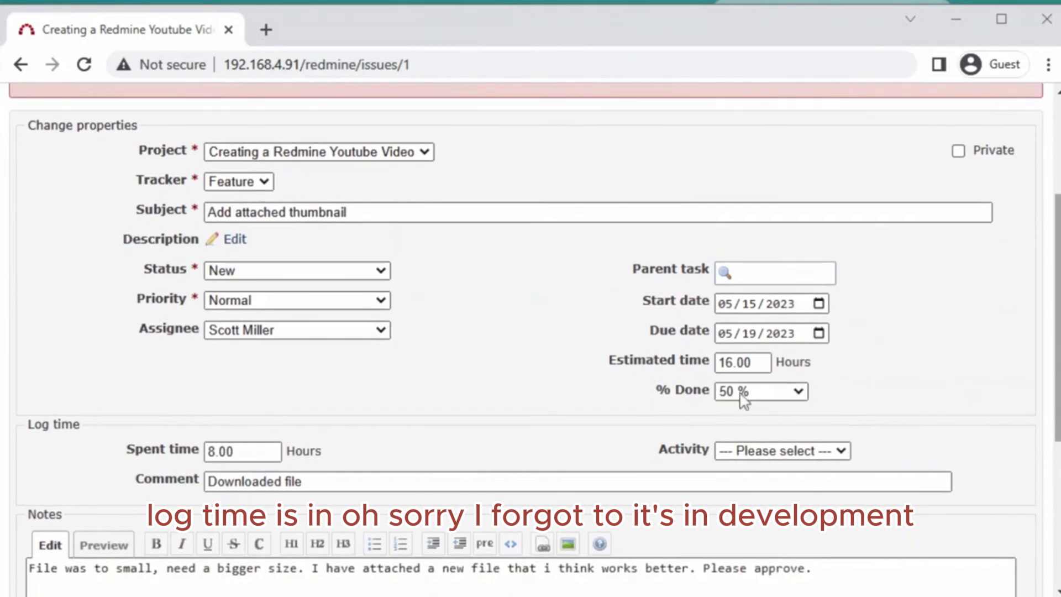
{"action": "left_click", "coordinate": [837, 446]}
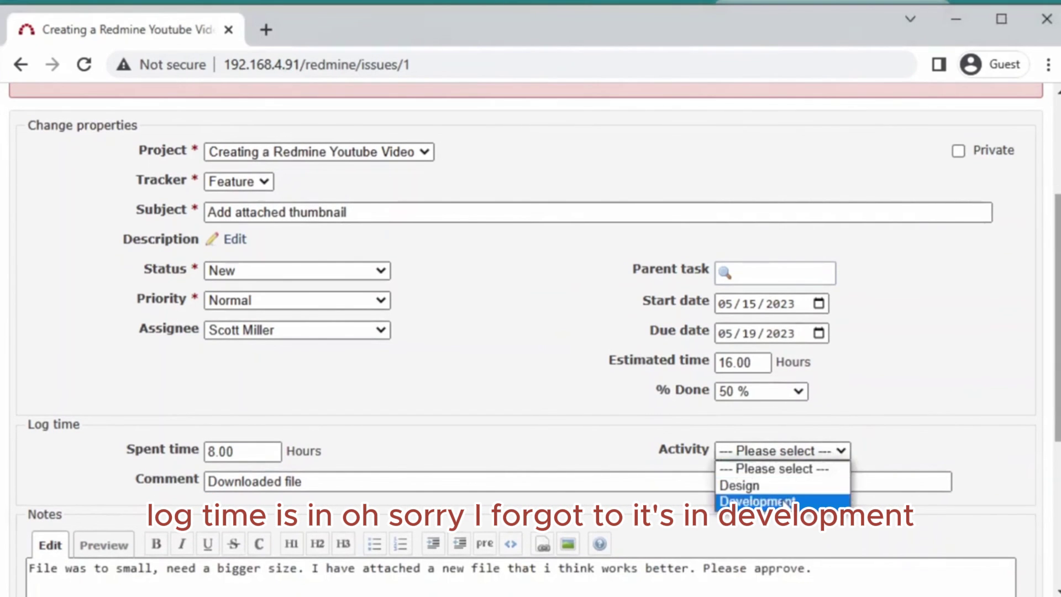
{"action": "left_click", "coordinate": [783, 486]}
{"action": "scroll", "coordinate": [999, 343], "scroll_direction": "down", "scroll_amount": 3}
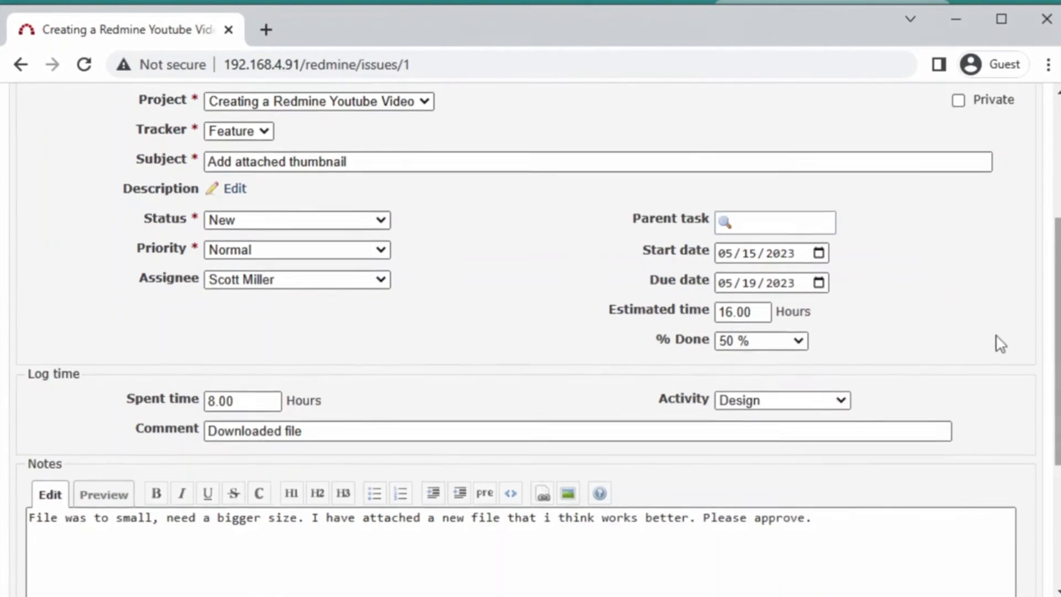
{"action": "scroll", "coordinate": [999, 356], "scroll_direction": "down", "scroll_amount": 2}
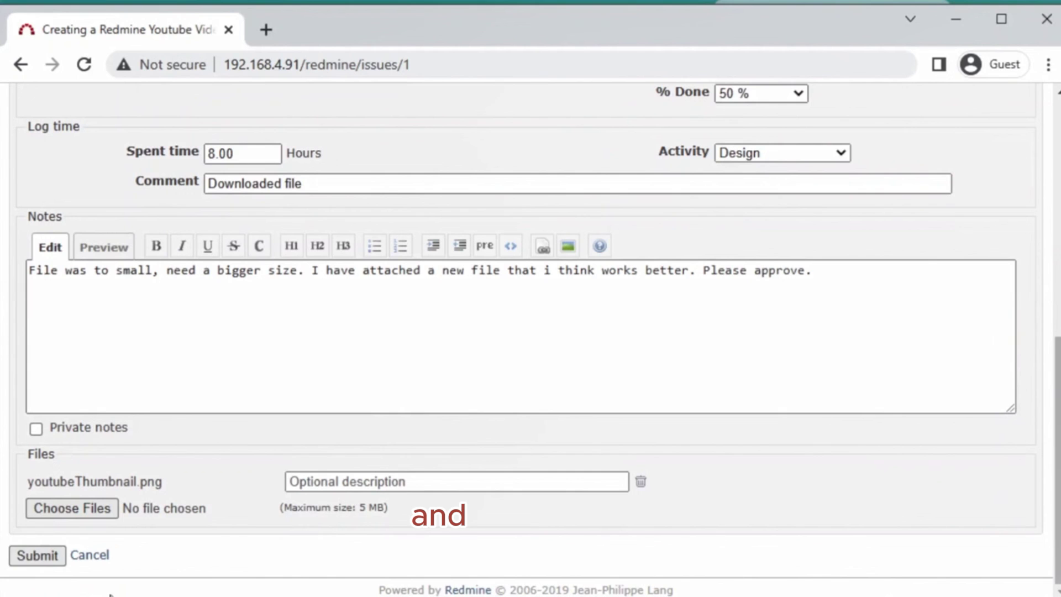
{"action": "left_click", "coordinate": [38, 557]}
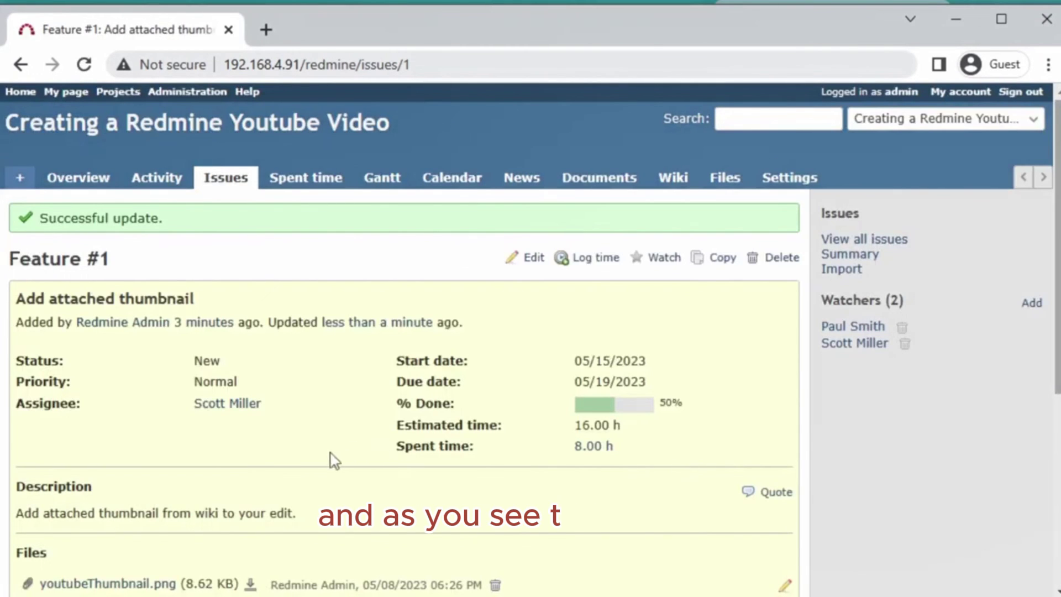
{"action": "scroll", "coordinate": [323, 464], "scroll_direction": "down", "scroll_amount": 2}
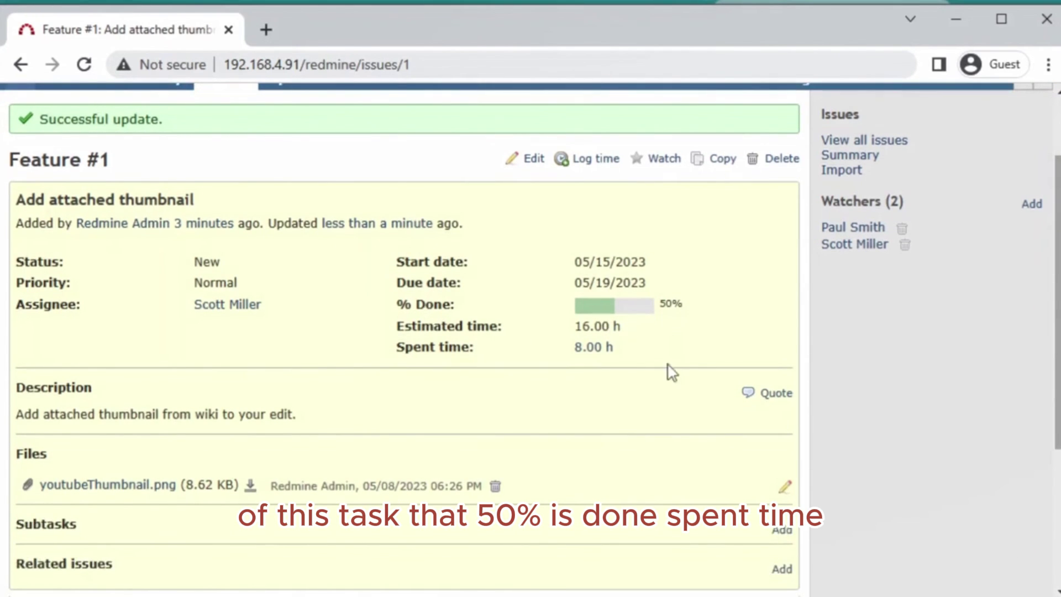
{"action": "scroll", "coordinate": [364, 464], "scroll_direction": "down", "scroll_amount": 2}
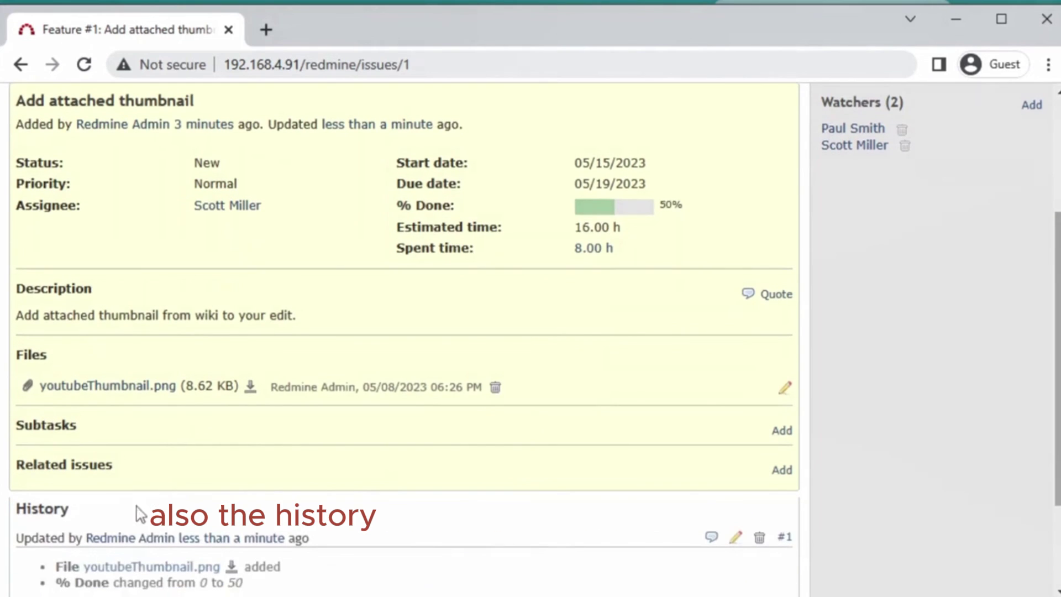
{"action": "scroll", "coordinate": [241, 311], "scroll_direction": "down", "scroll_amount": 2}
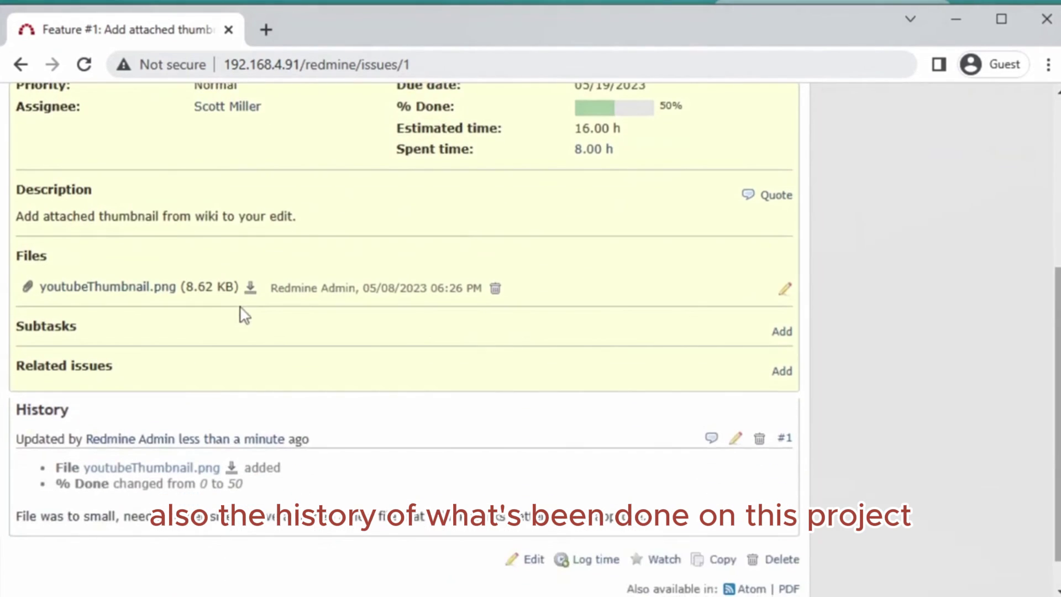
{"action": "scroll", "coordinate": [240, 311], "scroll_direction": "down", "scroll_amount": 1}
{"action": "scroll", "coordinate": [184, 448], "scroll_direction": "up", "scroll_amount": 4}
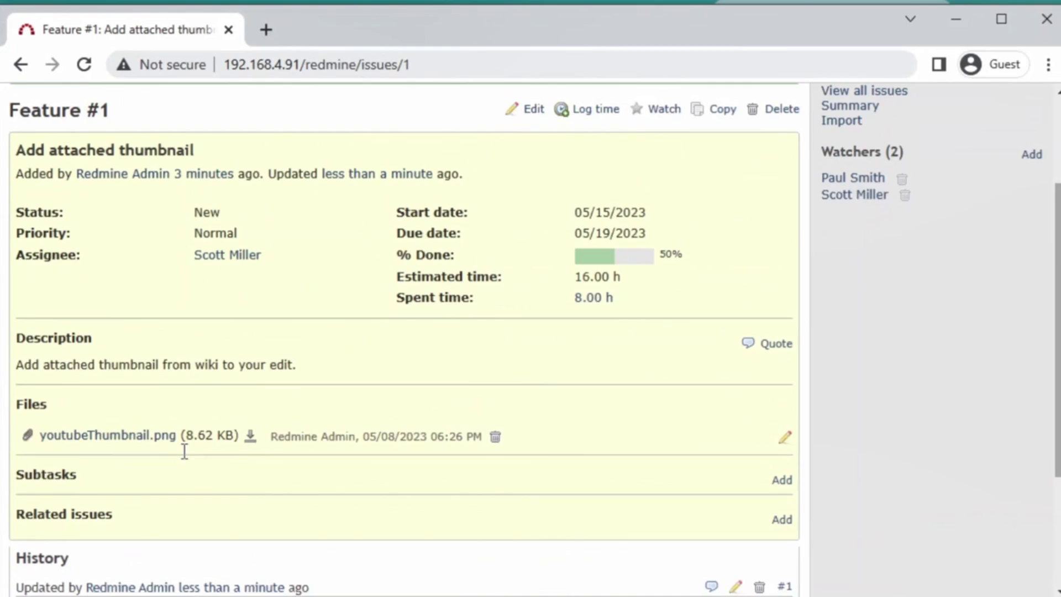
{"action": "scroll", "coordinate": [184, 452], "scroll_direction": "up", "scroll_amount": 3}
{"action": "scroll", "coordinate": [185, 459], "scroll_direction": "down", "scroll_amount": 4}
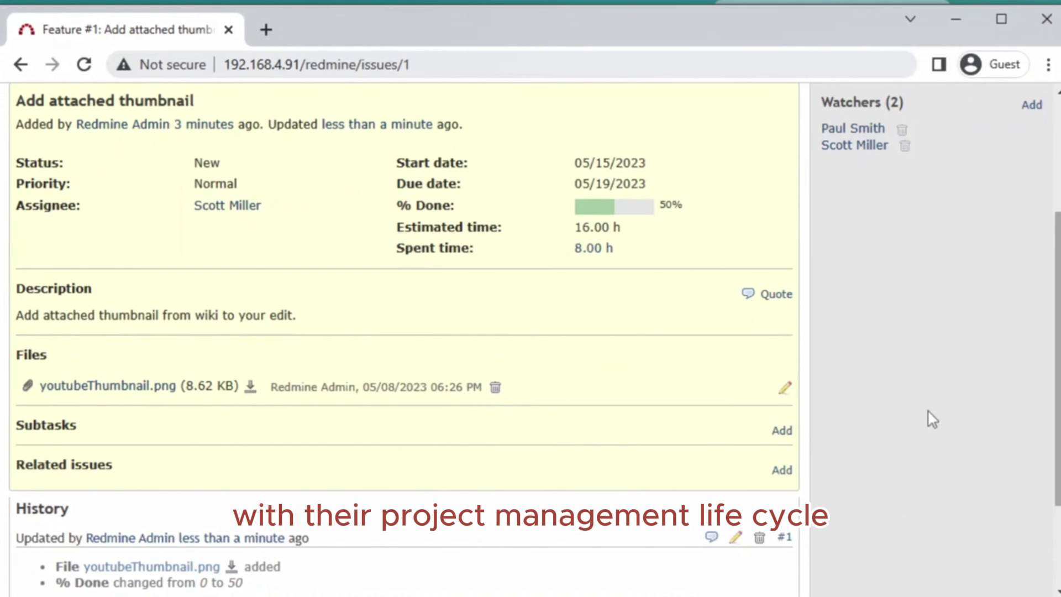
{"action": "scroll", "coordinate": [933, 420], "scroll_direction": "up", "scroll_amount": 4}
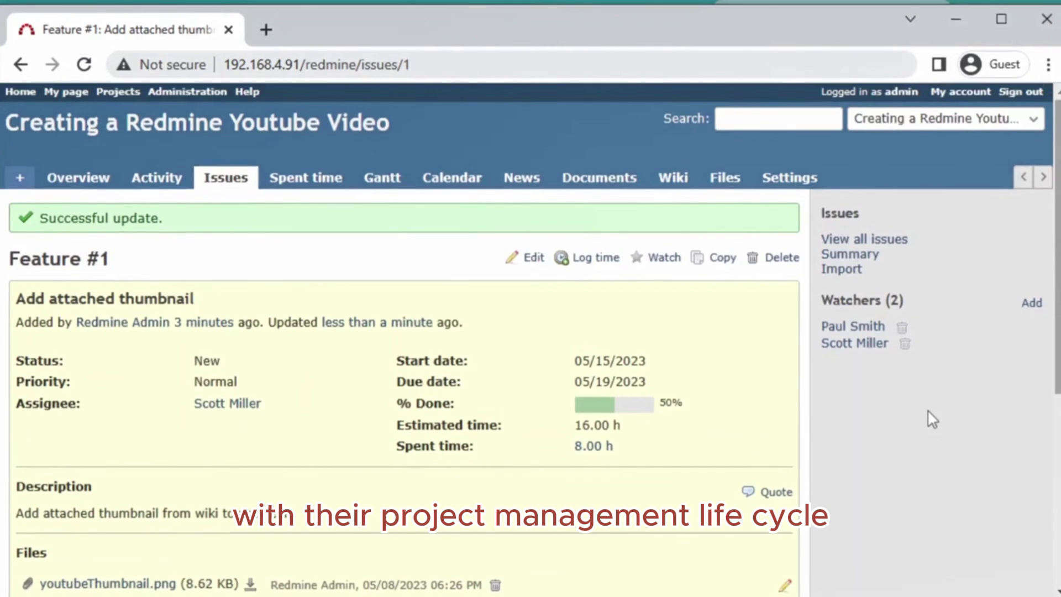
{"action": "scroll", "coordinate": [933, 420], "scroll_direction": "down", "scroll_amount": 2}
{"action": "scroll", "coordinate": [928, 412], "scroll_direction": "up", "scroll_amount": 2}
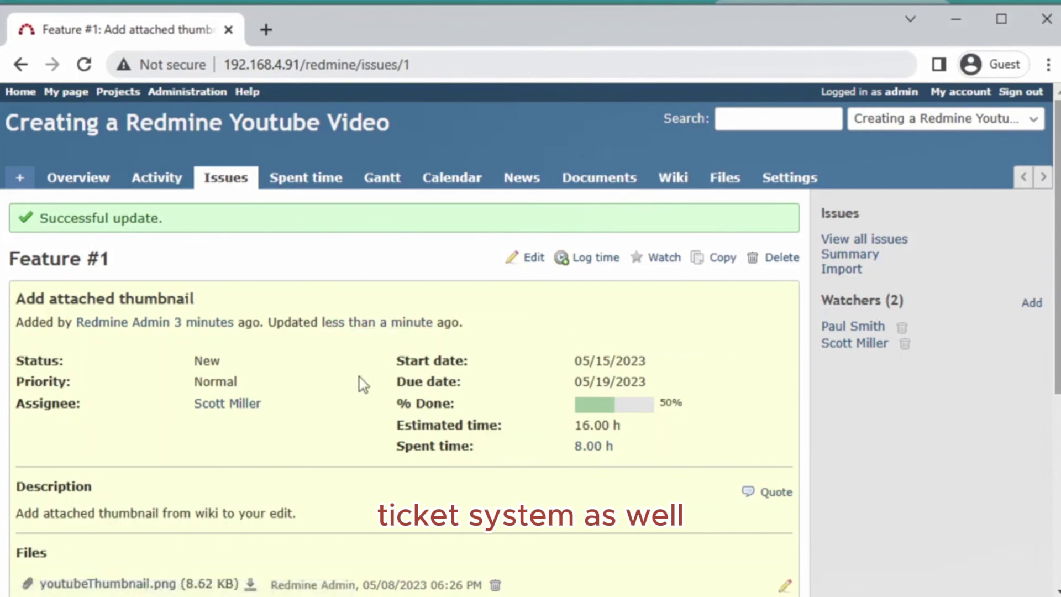
{"action": "scroll", "coordinate": [331, 376], "scroll_direction": "down", "scroll_amount": 5}
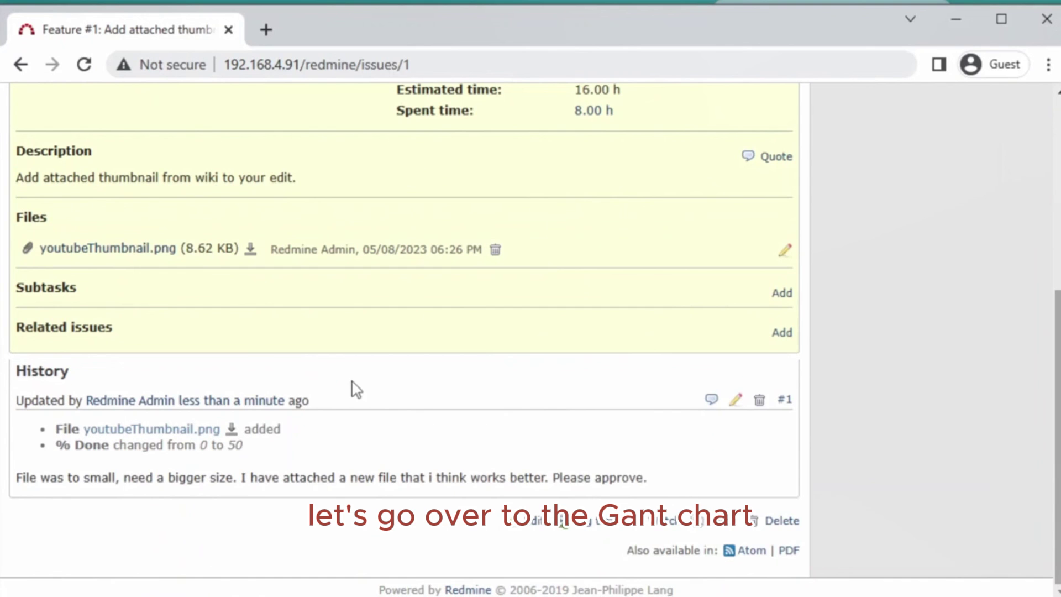
{"action": "scroll", "coordinate": [355, 386], "scroll_direction": "up", "scroll_amount": 6}
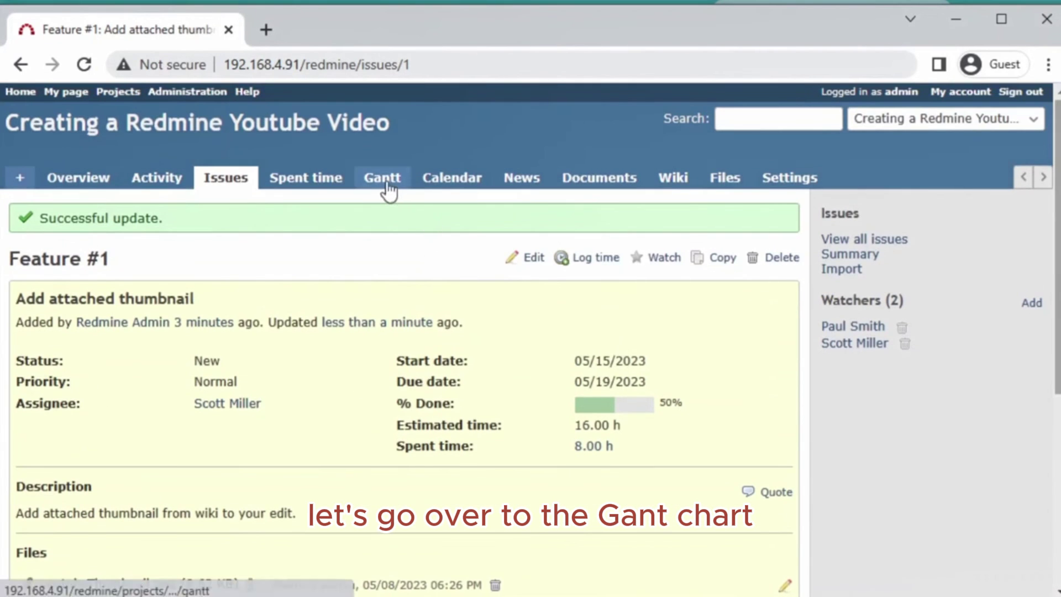
- View Feature #1 on the Gantt chart, then the May 2023 calendar showing 15th–19th
{"action": "left_click", "coordinate": [386, 185]}
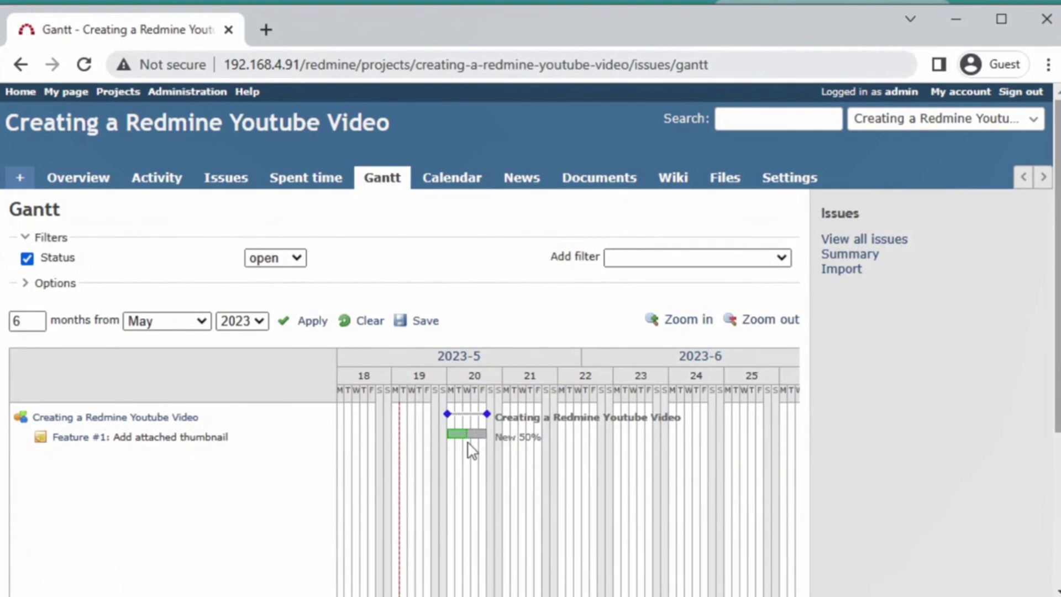
{"action": "left_click", "coordinate": [445, 180]}
{"action": "scroll", "coordinate": [472, 247], "scroll_direction": "down", "scroll_amount": 3}
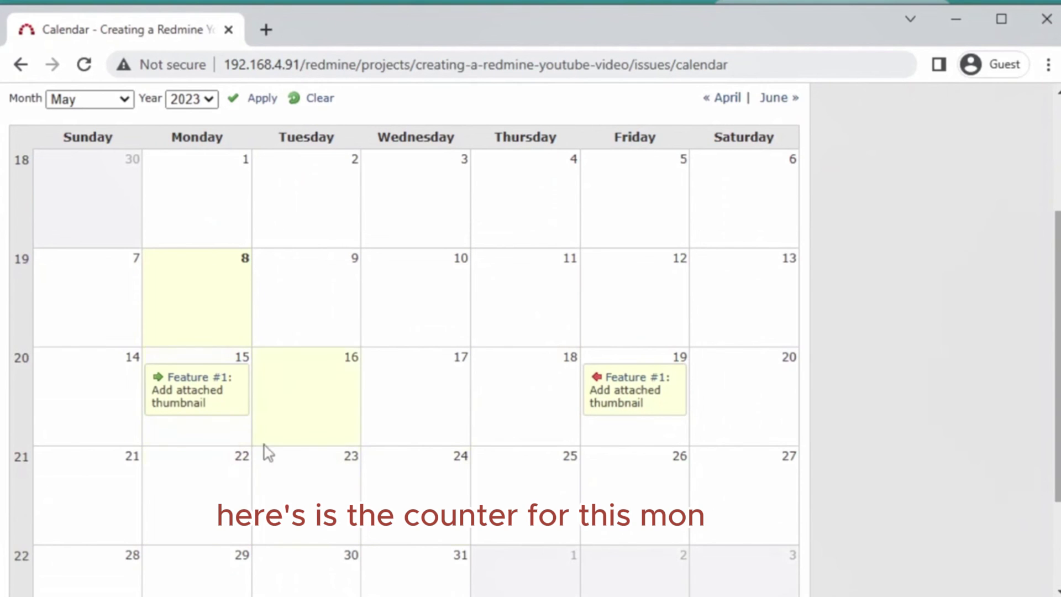
{"action": "scroll", "coordinate": [267, 450], "scroll_direction": "up", "scroll_amount": 3}
{"action": "scroll", "coordinate": [277, 449], "scroll_direction": "down", "scroll_amount": 1}
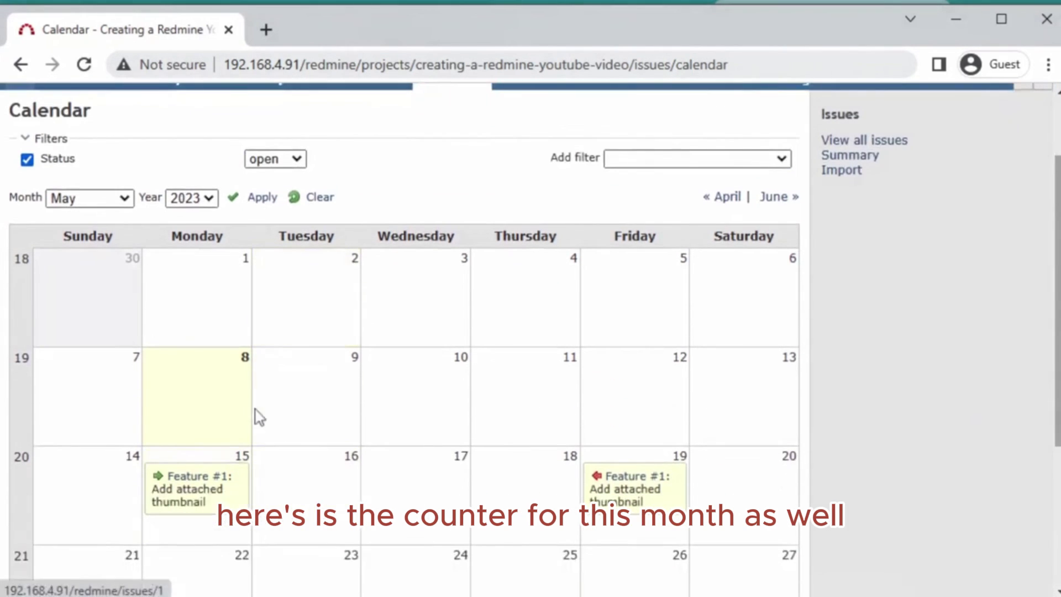
{"action": "scroll", "coordinate": [336, 403], "scroll_direction": "down", "scroll_amount": 1}
{"action": "scroll", "coordinate": [337, 403], "scroll_direction": "up", "scroll_amount": 1}
{"action": "scroll", "coordinate": [994, 417], "scroll_direction": "up", "scroll_amount": 2}
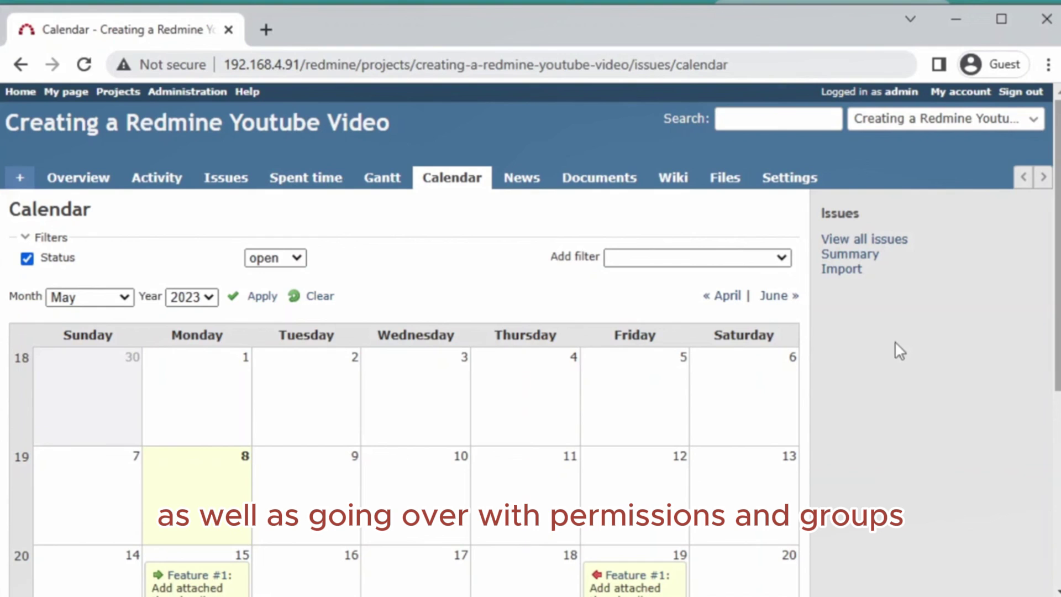
- Return to the project Overview listing one open Feature and 8.00 hours spent
{"action": "left_click", "coordinate": [89, 184]}
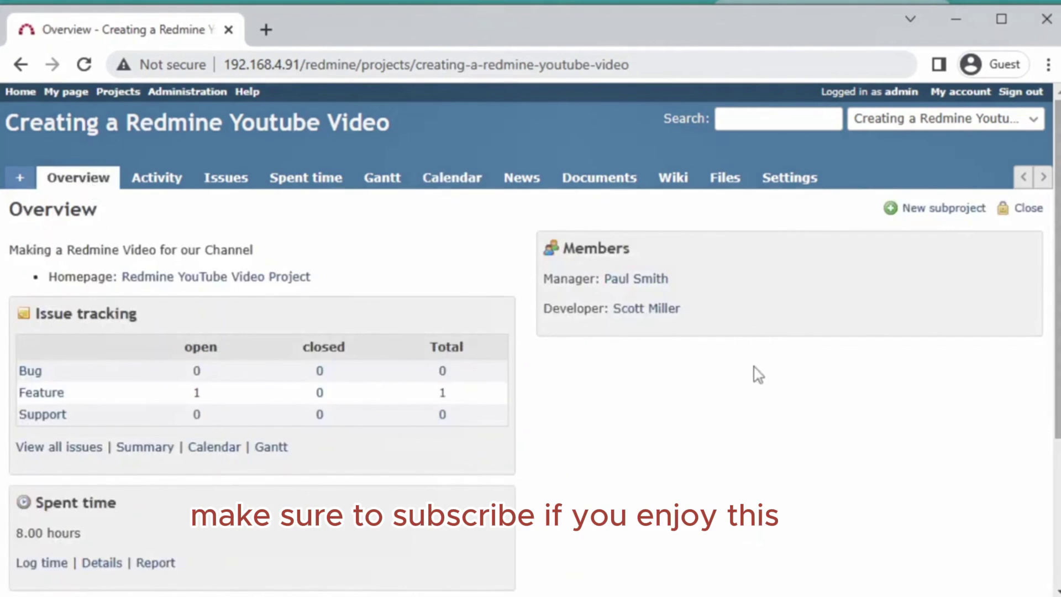